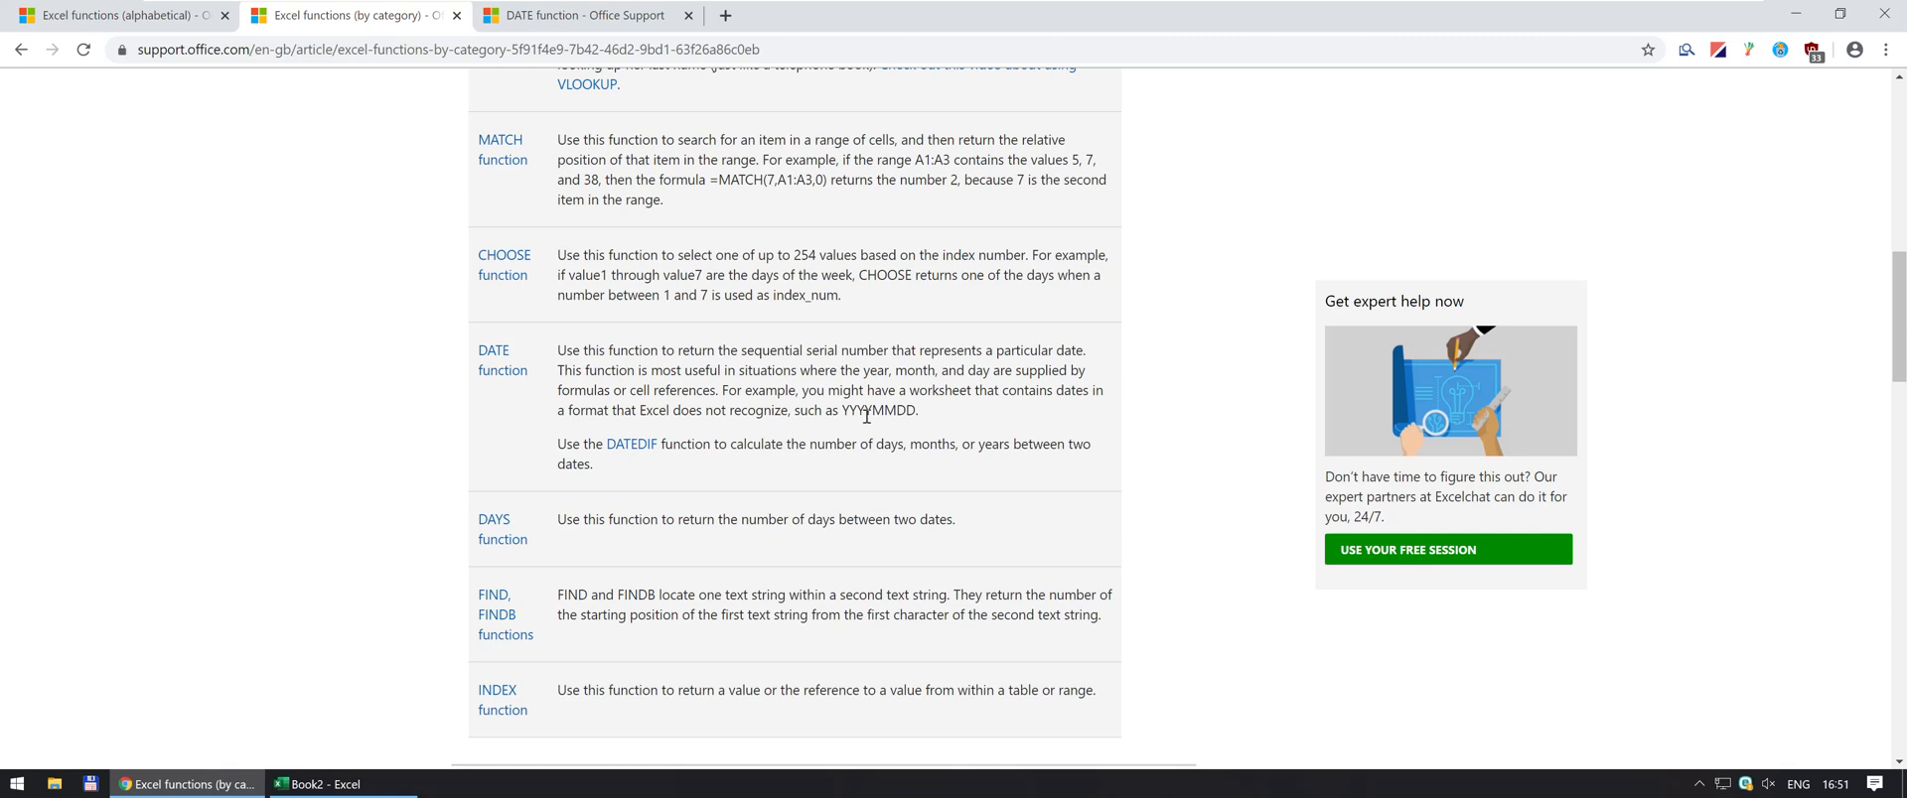
# Switch to the Book2 workbook in Excel and enter =TODAY() in cell H1 beside the Today label
pyautogui.hotkey('alt', 'Tab')
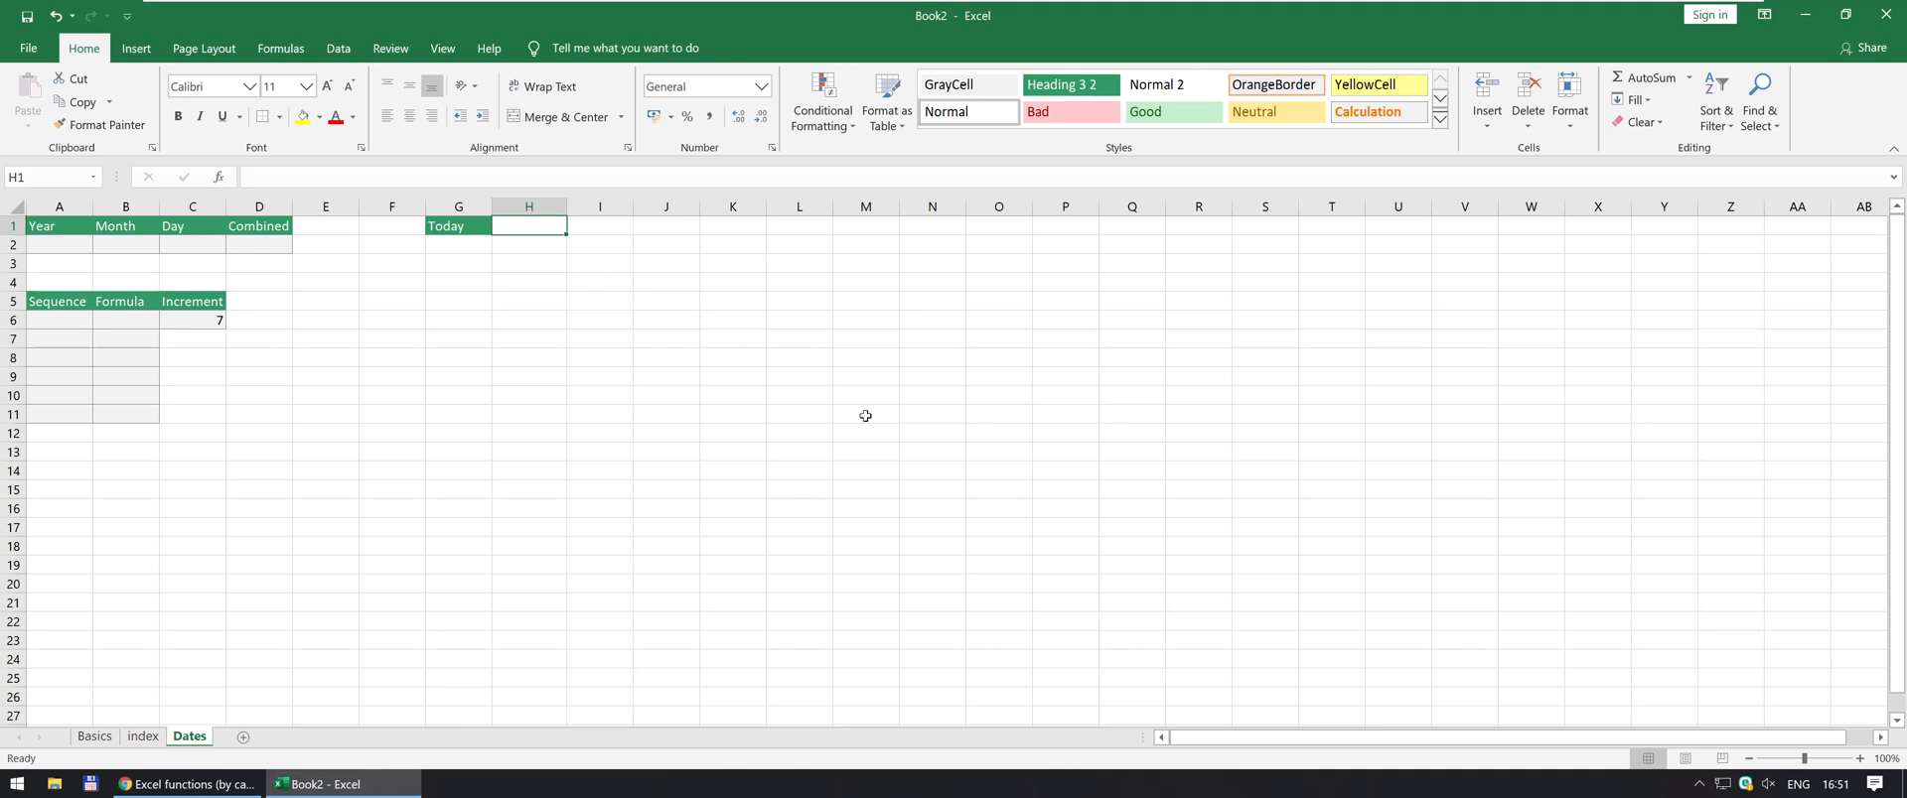
pyautogui.write('=')
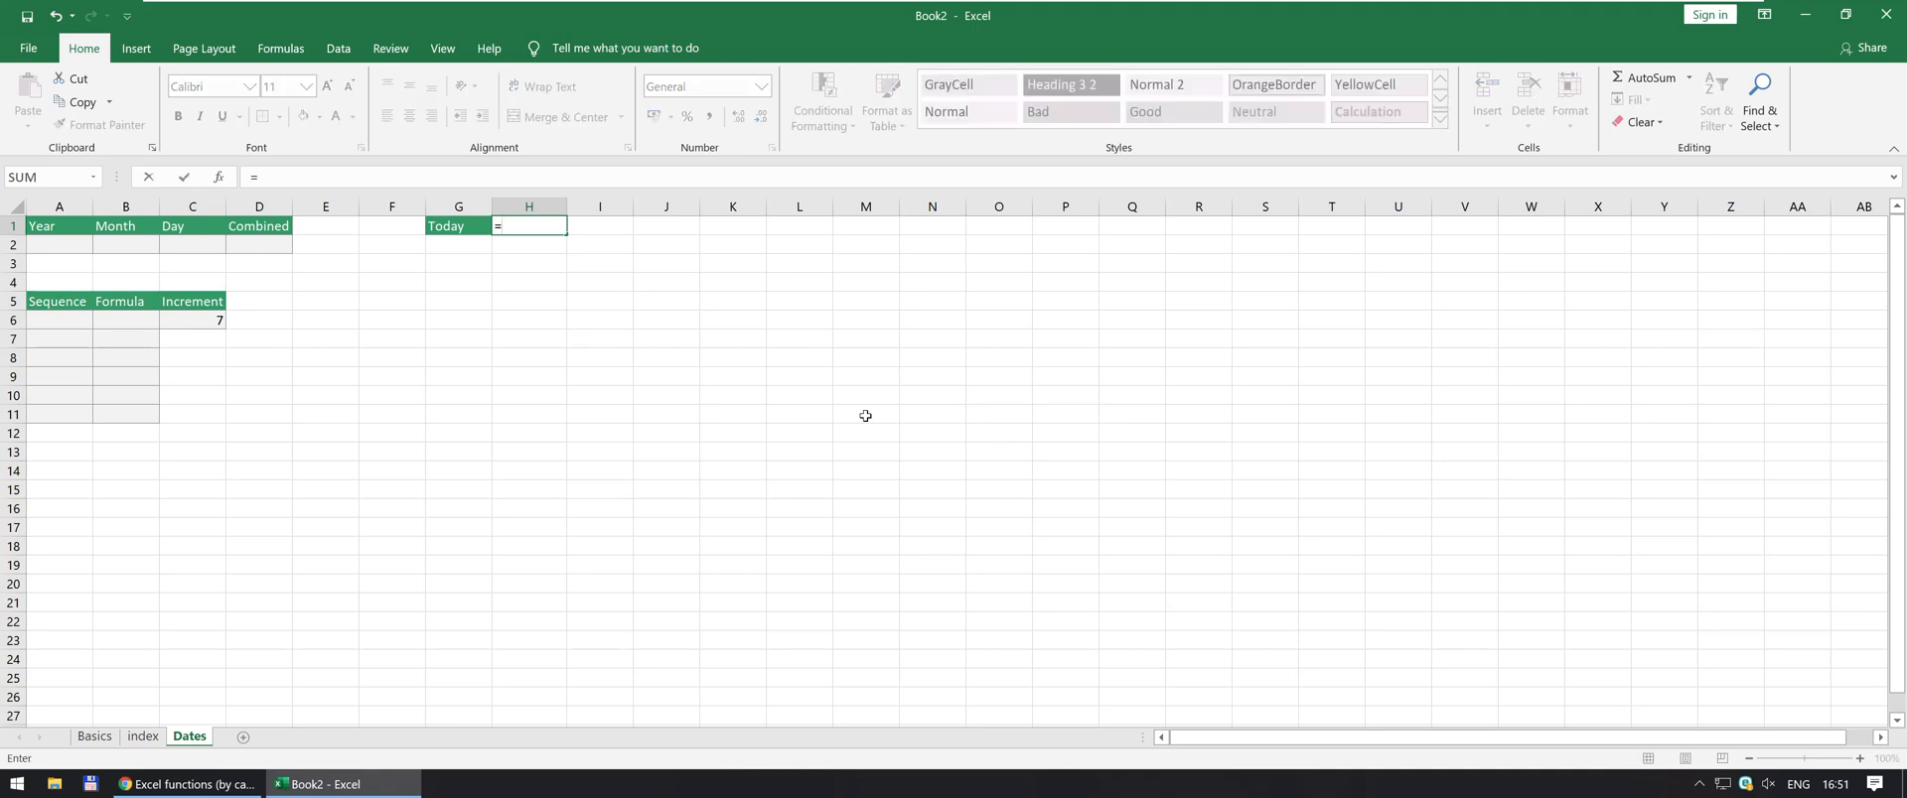
pyautogui.write('tod')
pyautogui.press('Tab')
pyautogui.write(')')
pyautogui.press('Return')
pyautogui.press('Up')
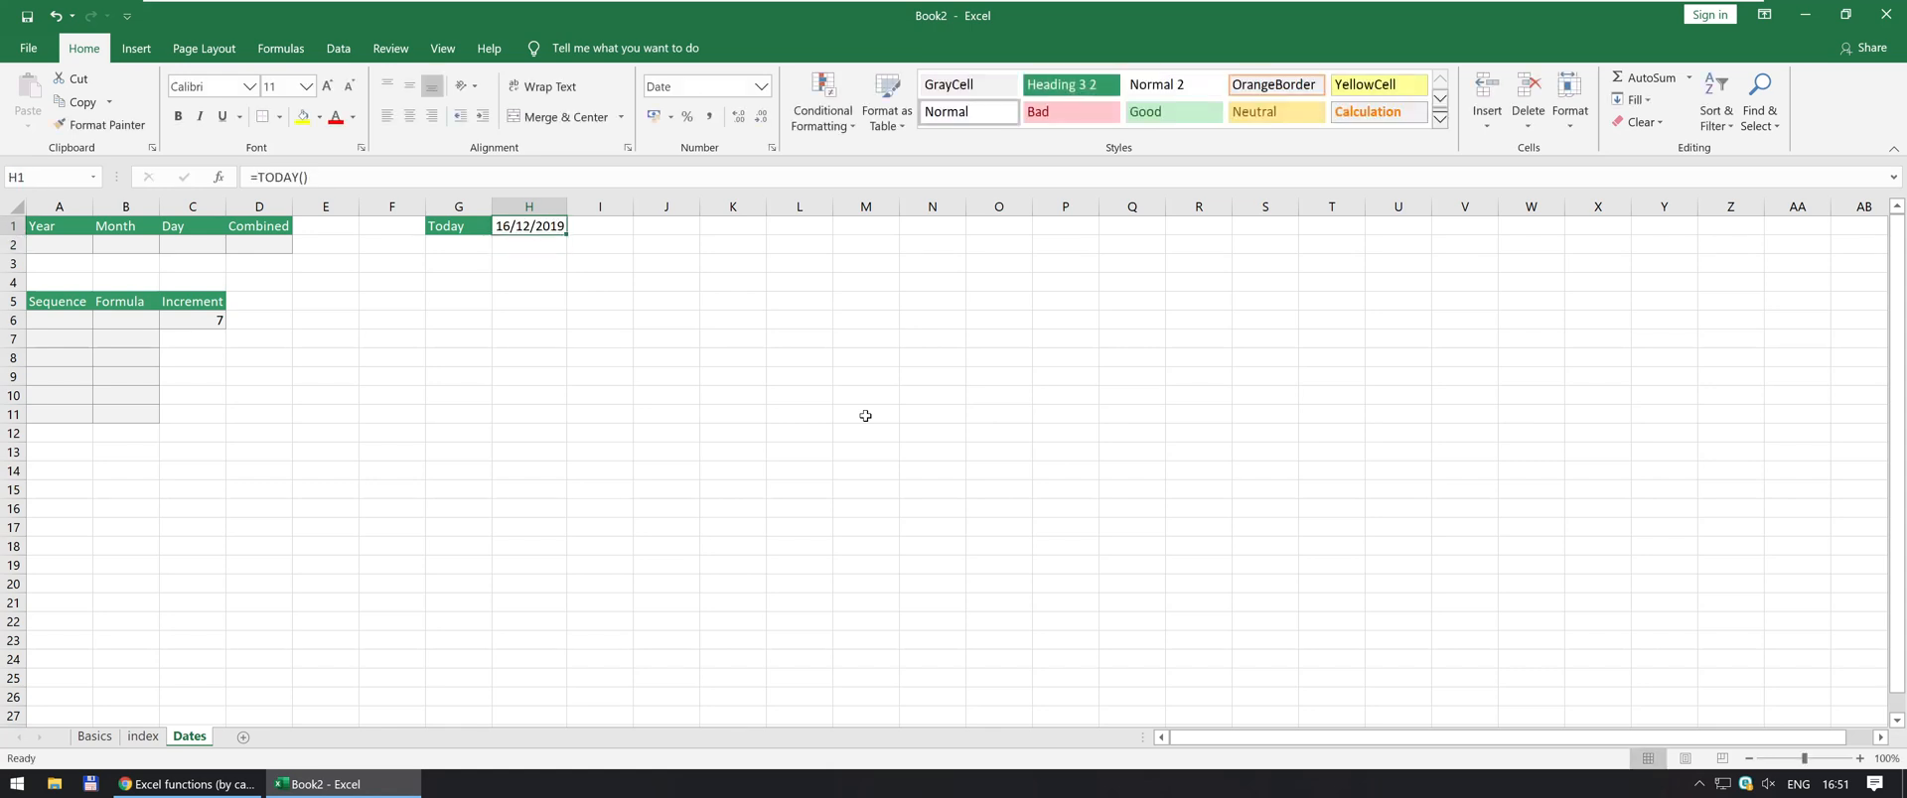
# Change the number format of the TODAY result in H1 to General
pyautogui.hotkey('ctrl', '1')
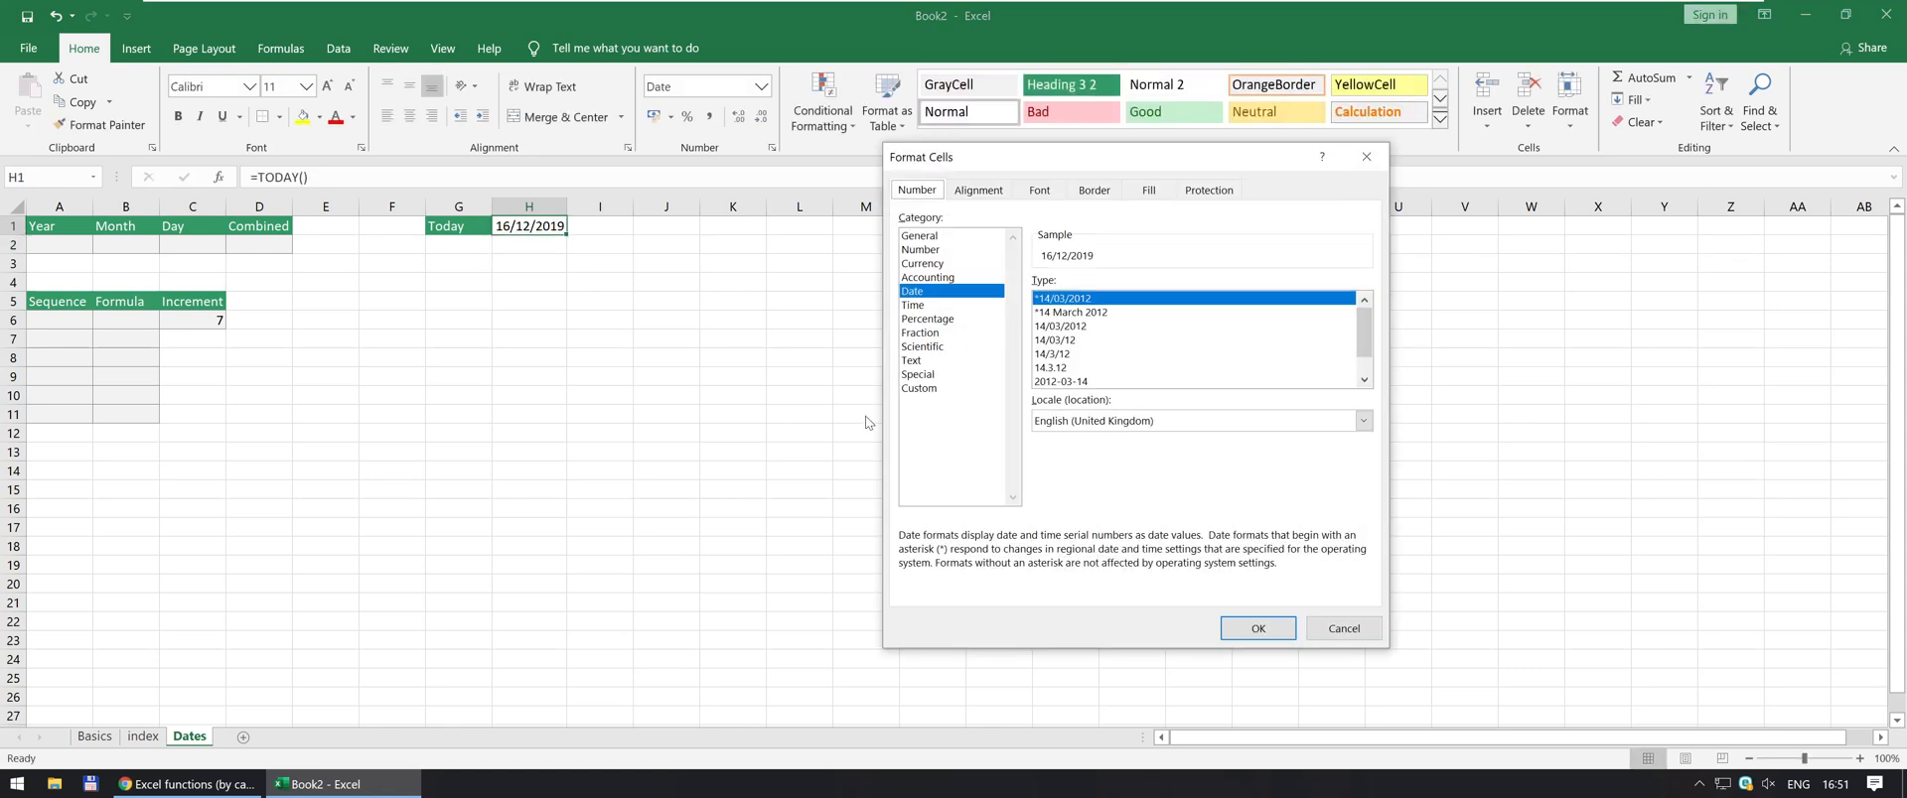
pyautogui.click(922, 236)
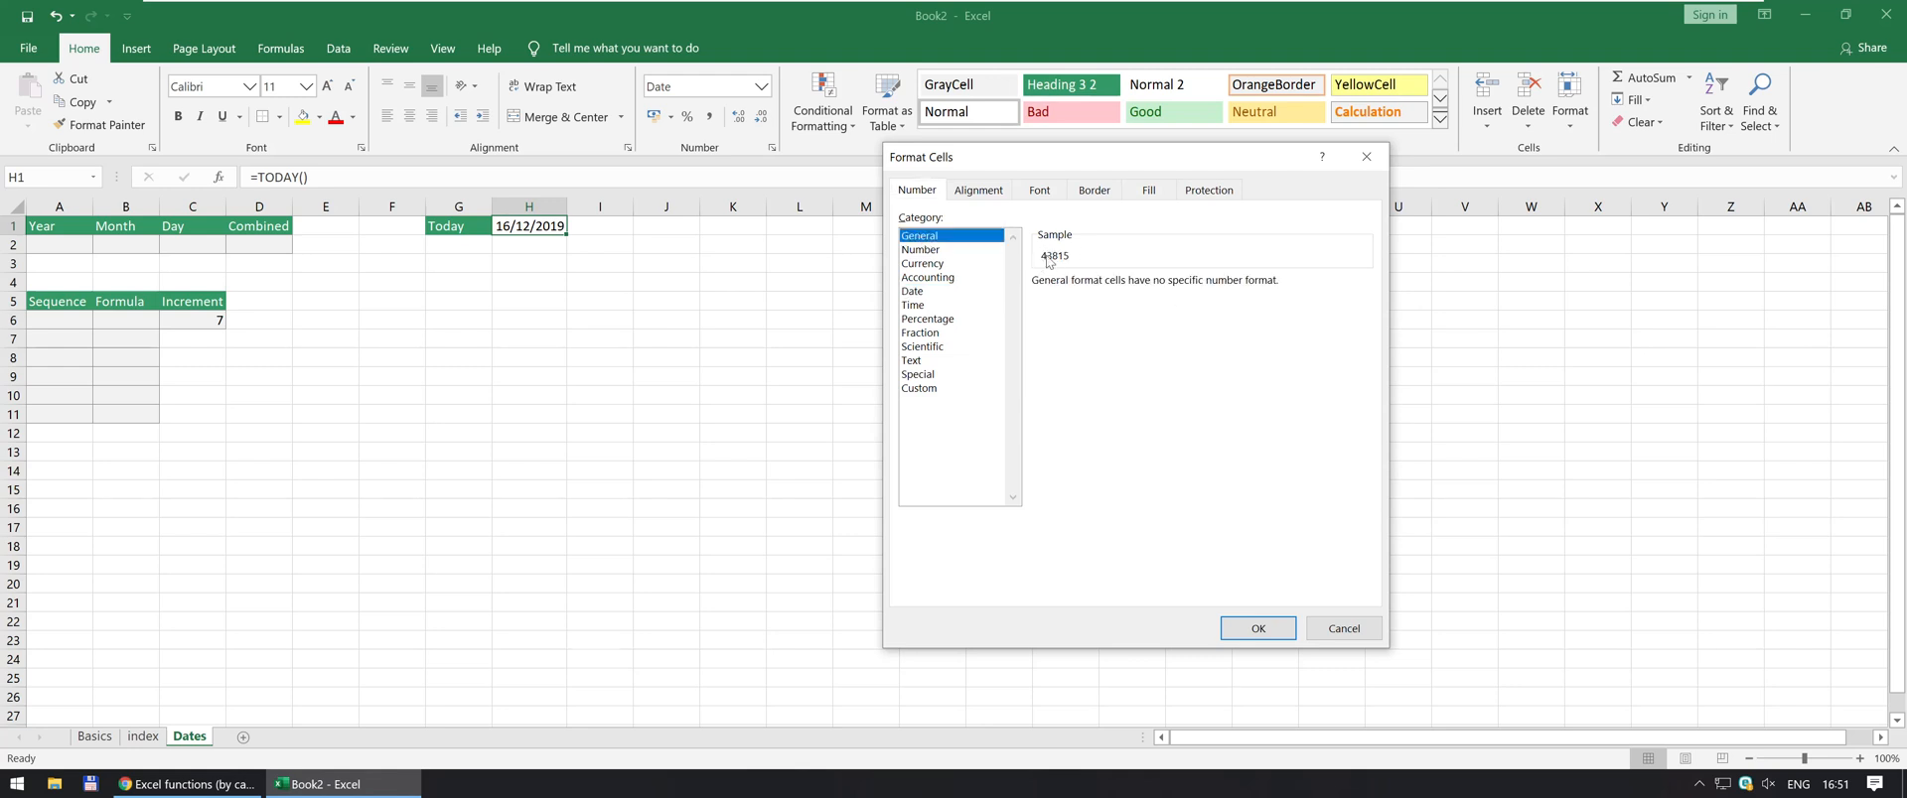
pyautogui.click(1260, 629)
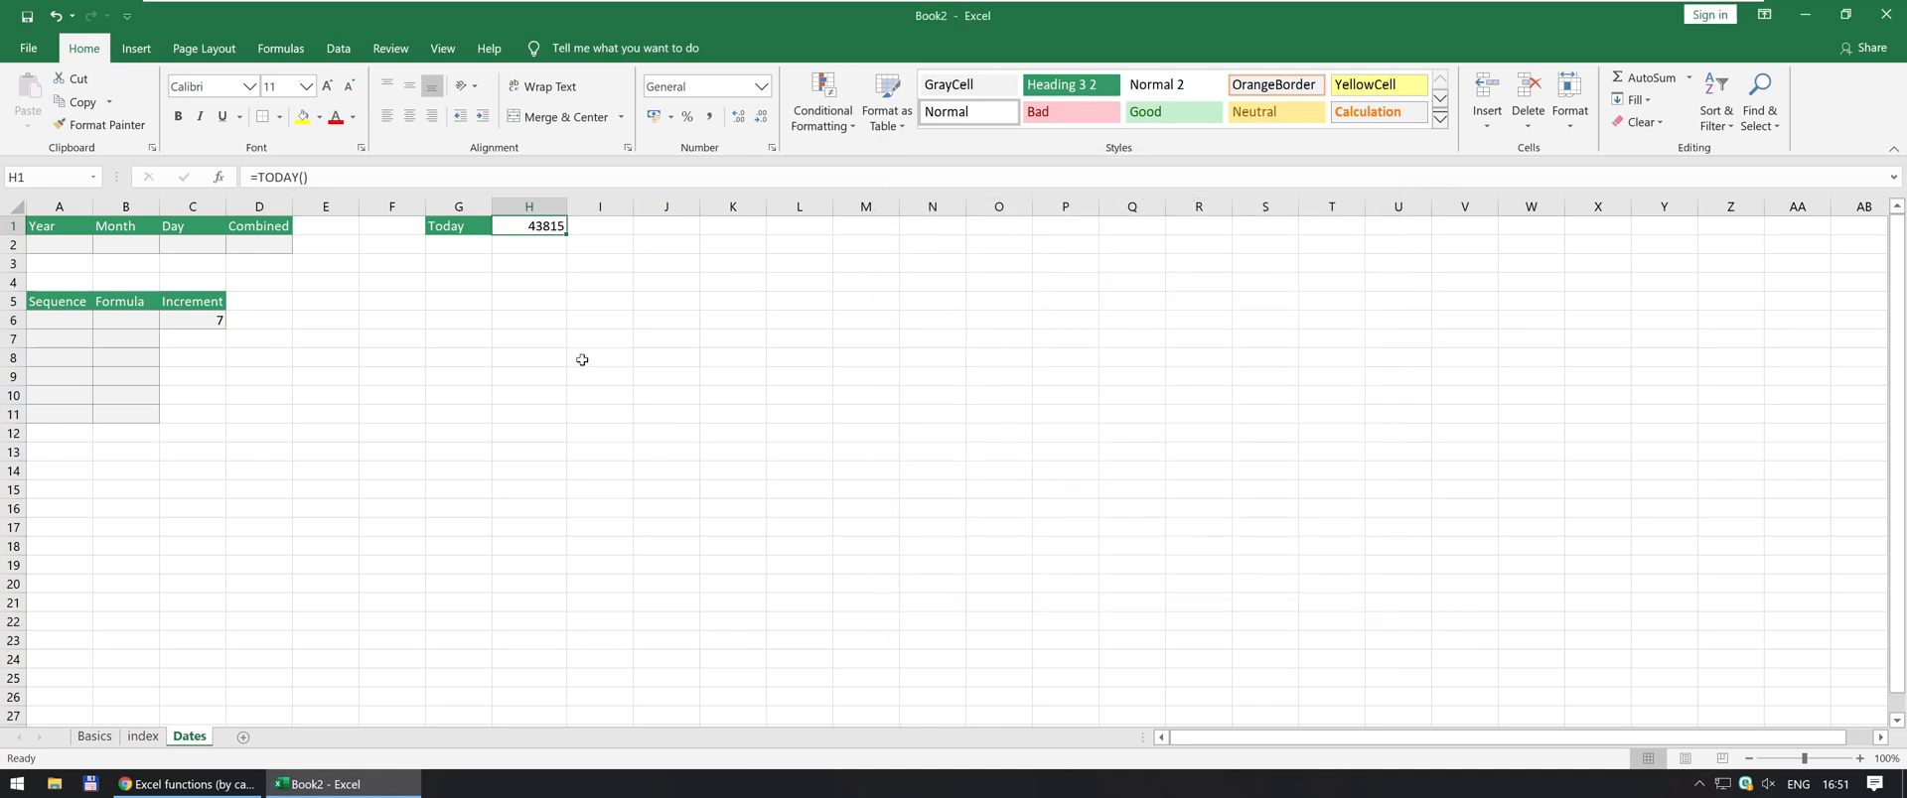
# Enter 1 in cell I1 and format it as a Long Date
pyautogui.click(589, 229)
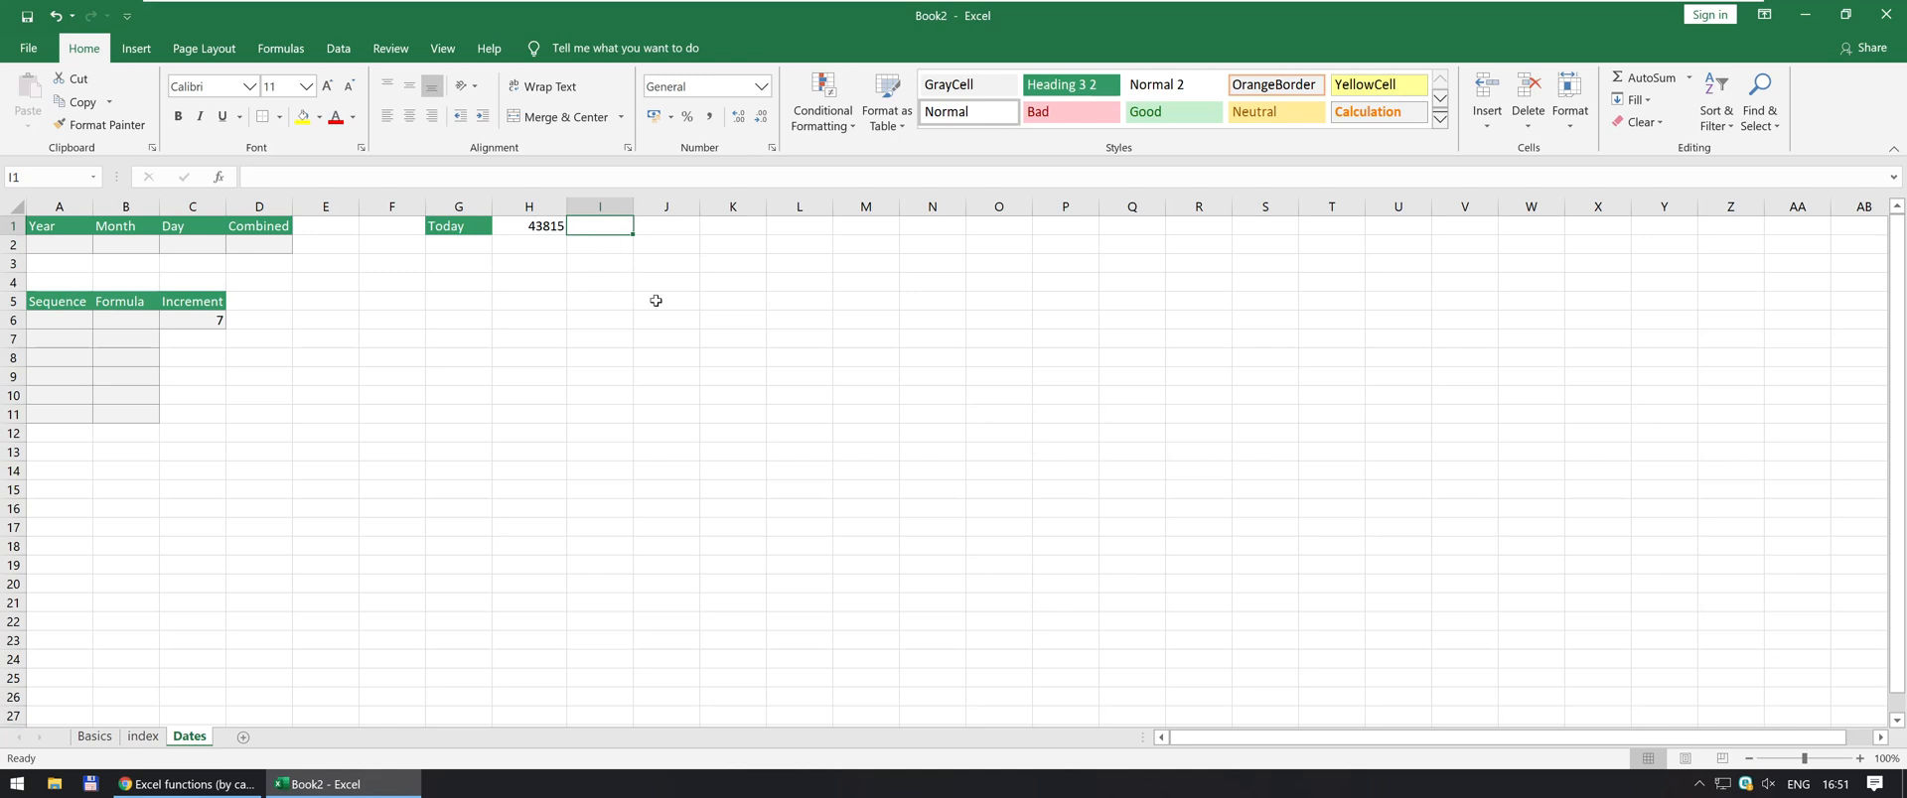
pyautogui.write('1')
pyautogui.hotkey('ctrl', 'Return')
pyautogui.click(761, 86)
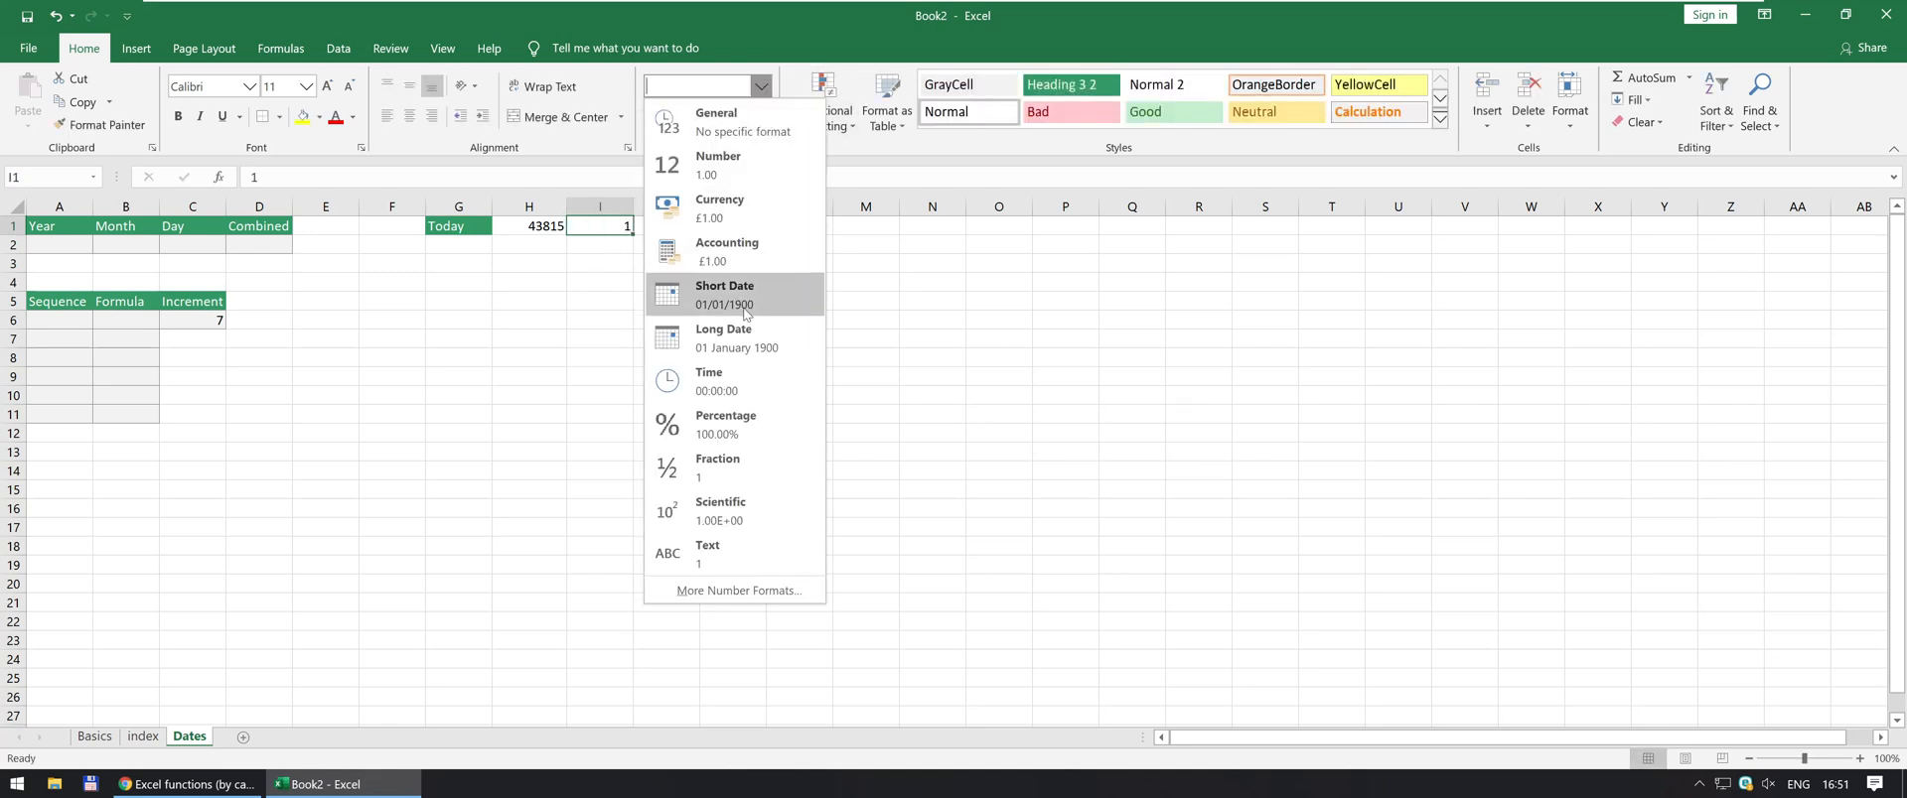
pyautogui.click(730, 350)
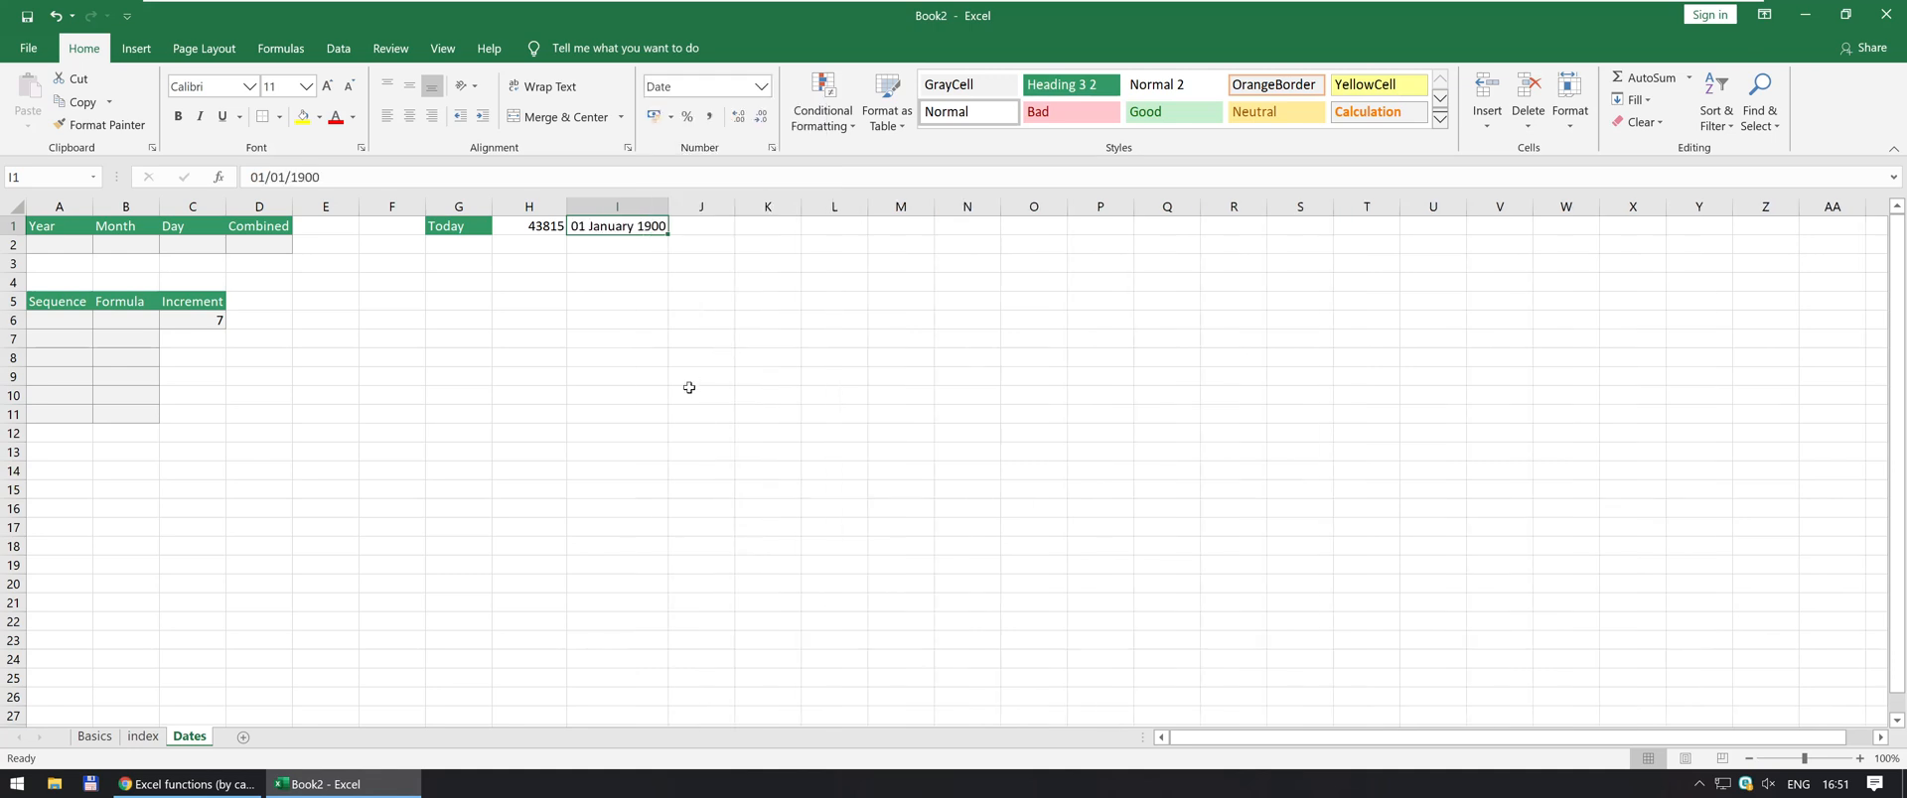
# Change the date in I1 to 02/01/1900 and clear the cell's contents
pyautogui.click(258, 177)
pyautogui.press('BackSpace')
pyautogui.write('2')
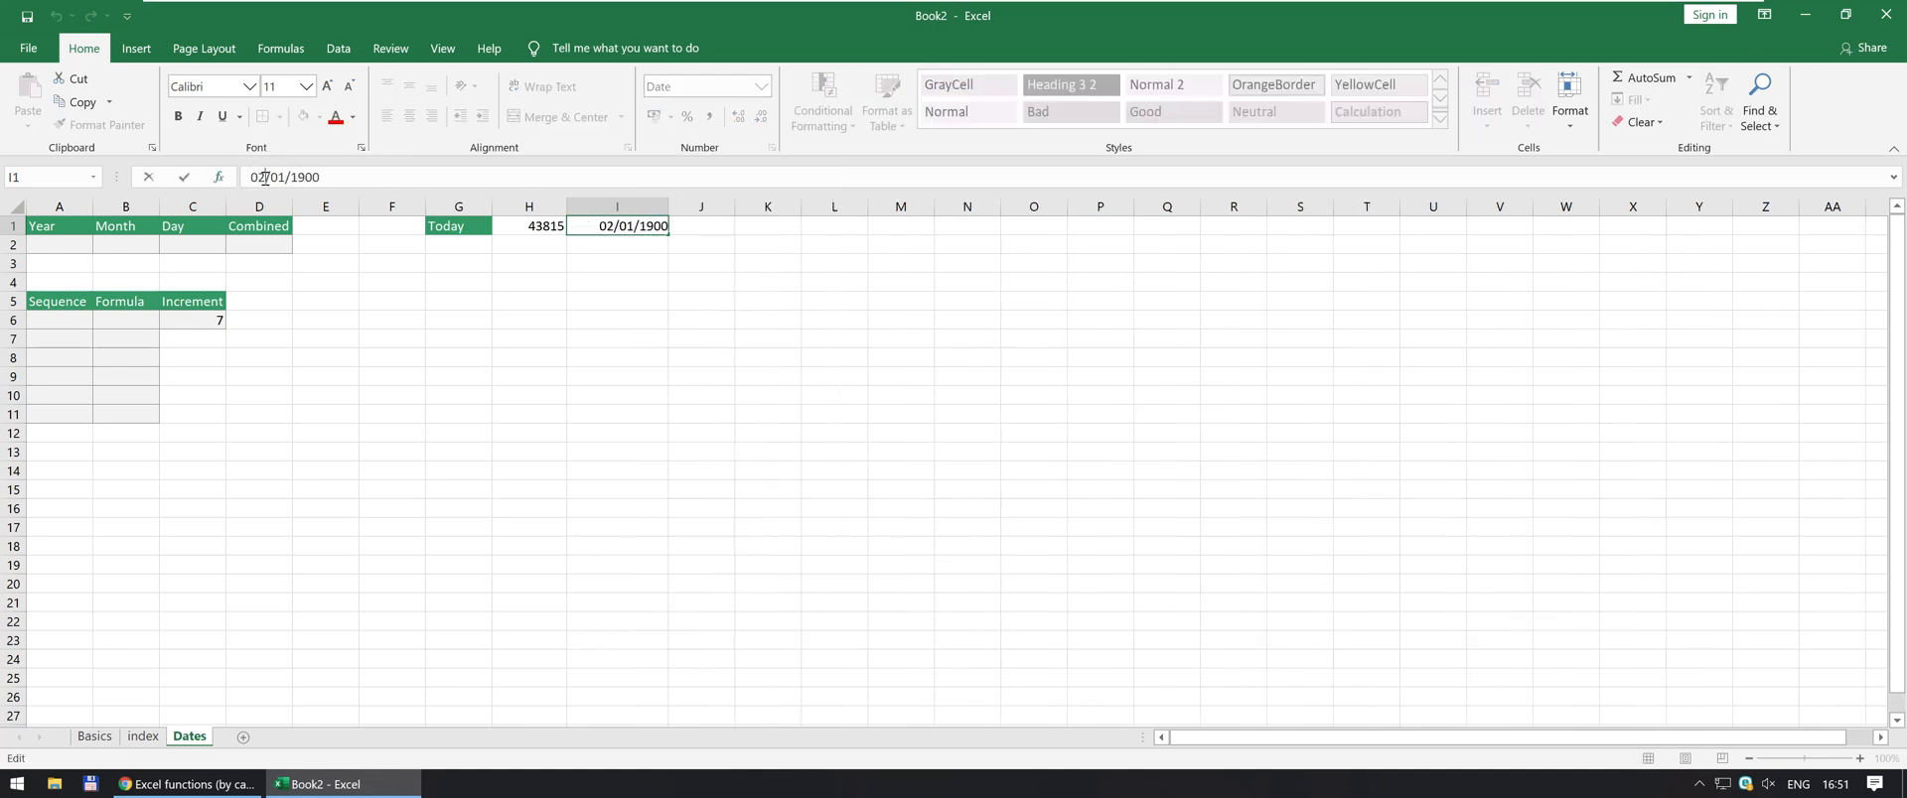
pyautogui.press('Return')
pyautogui.press('Up')
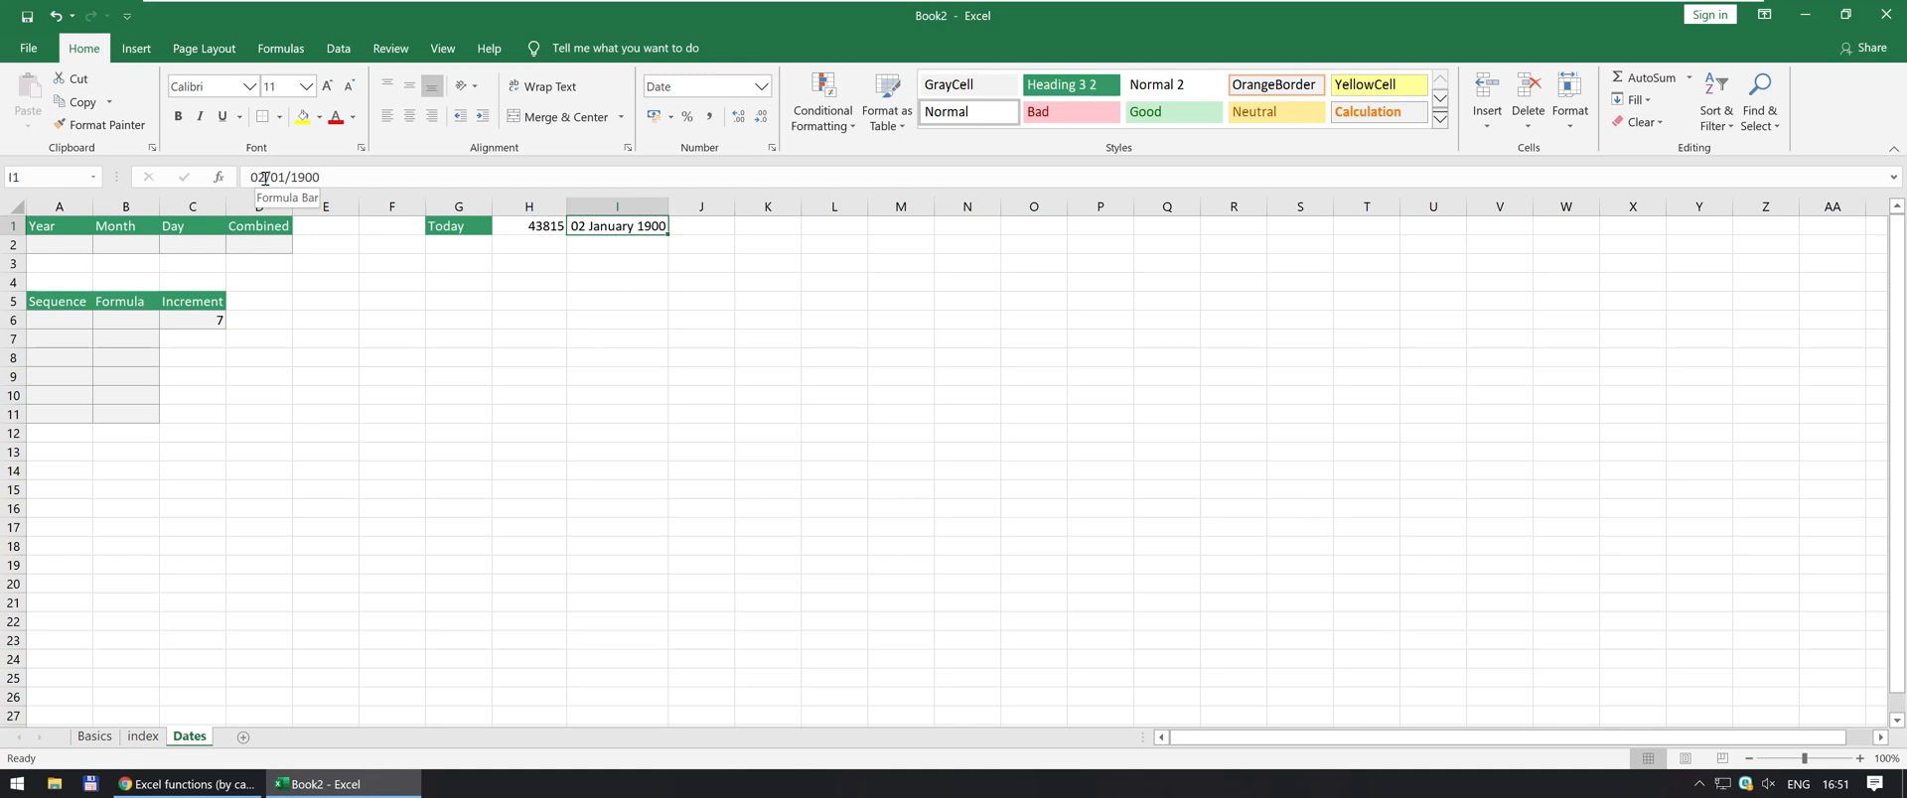
pyautogui.press('Delete')
pyautogui.press('Left')
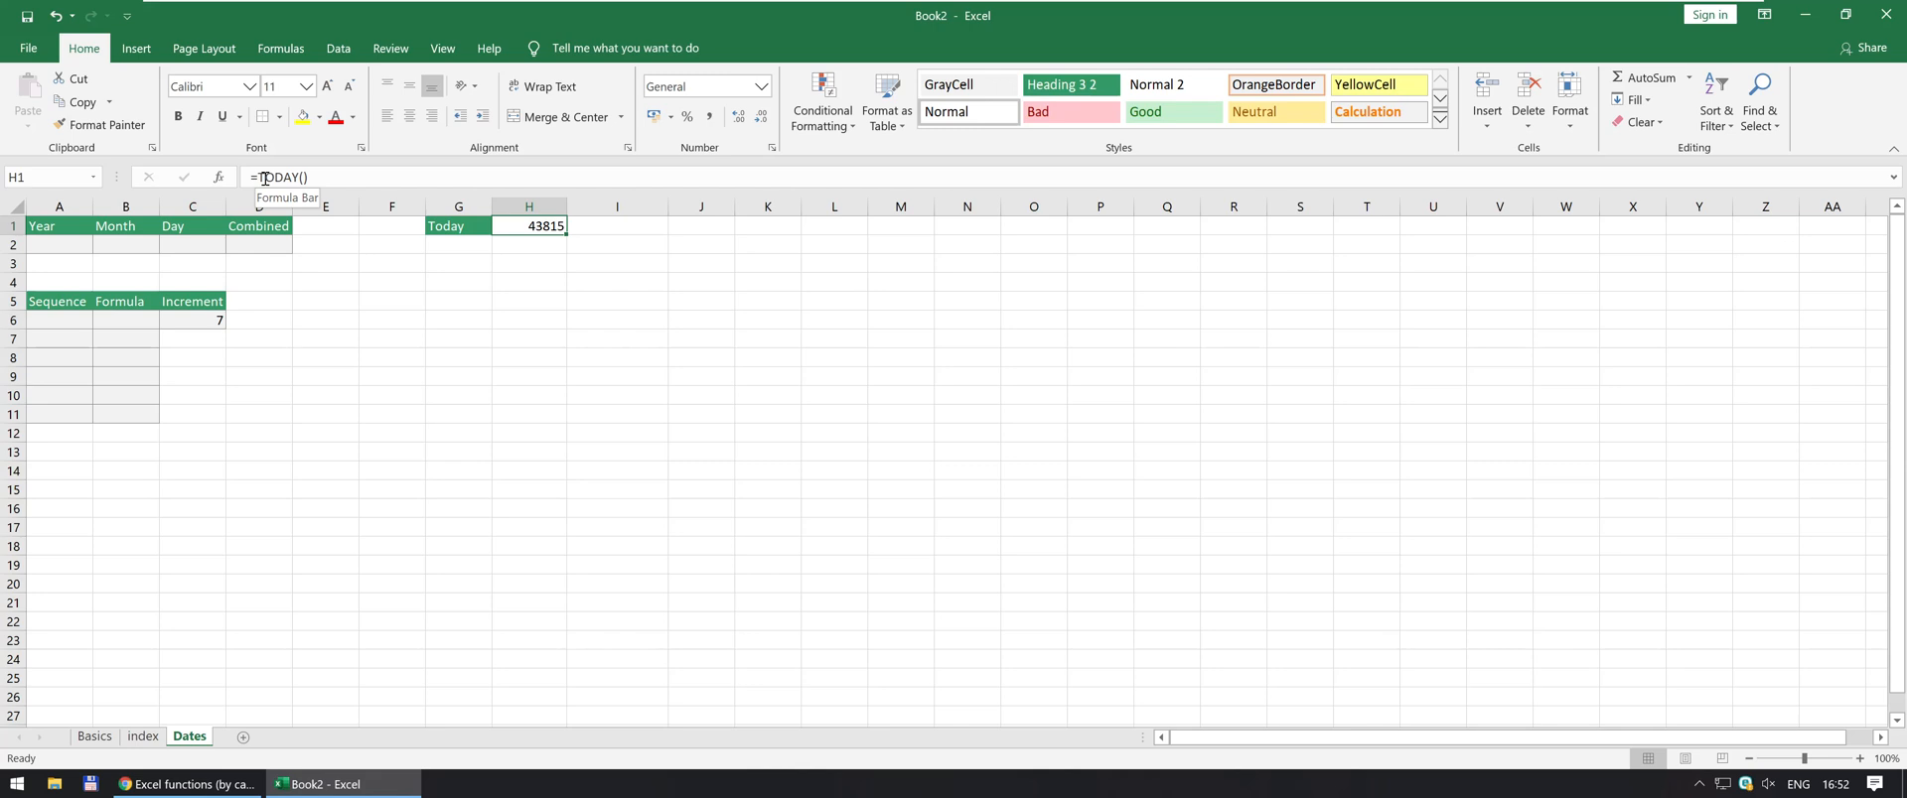
# Switch to the DATE function help article in Chrome and read its syntax and the rules for the year argument
pyautogui.hotkey('alt', 'Tab')
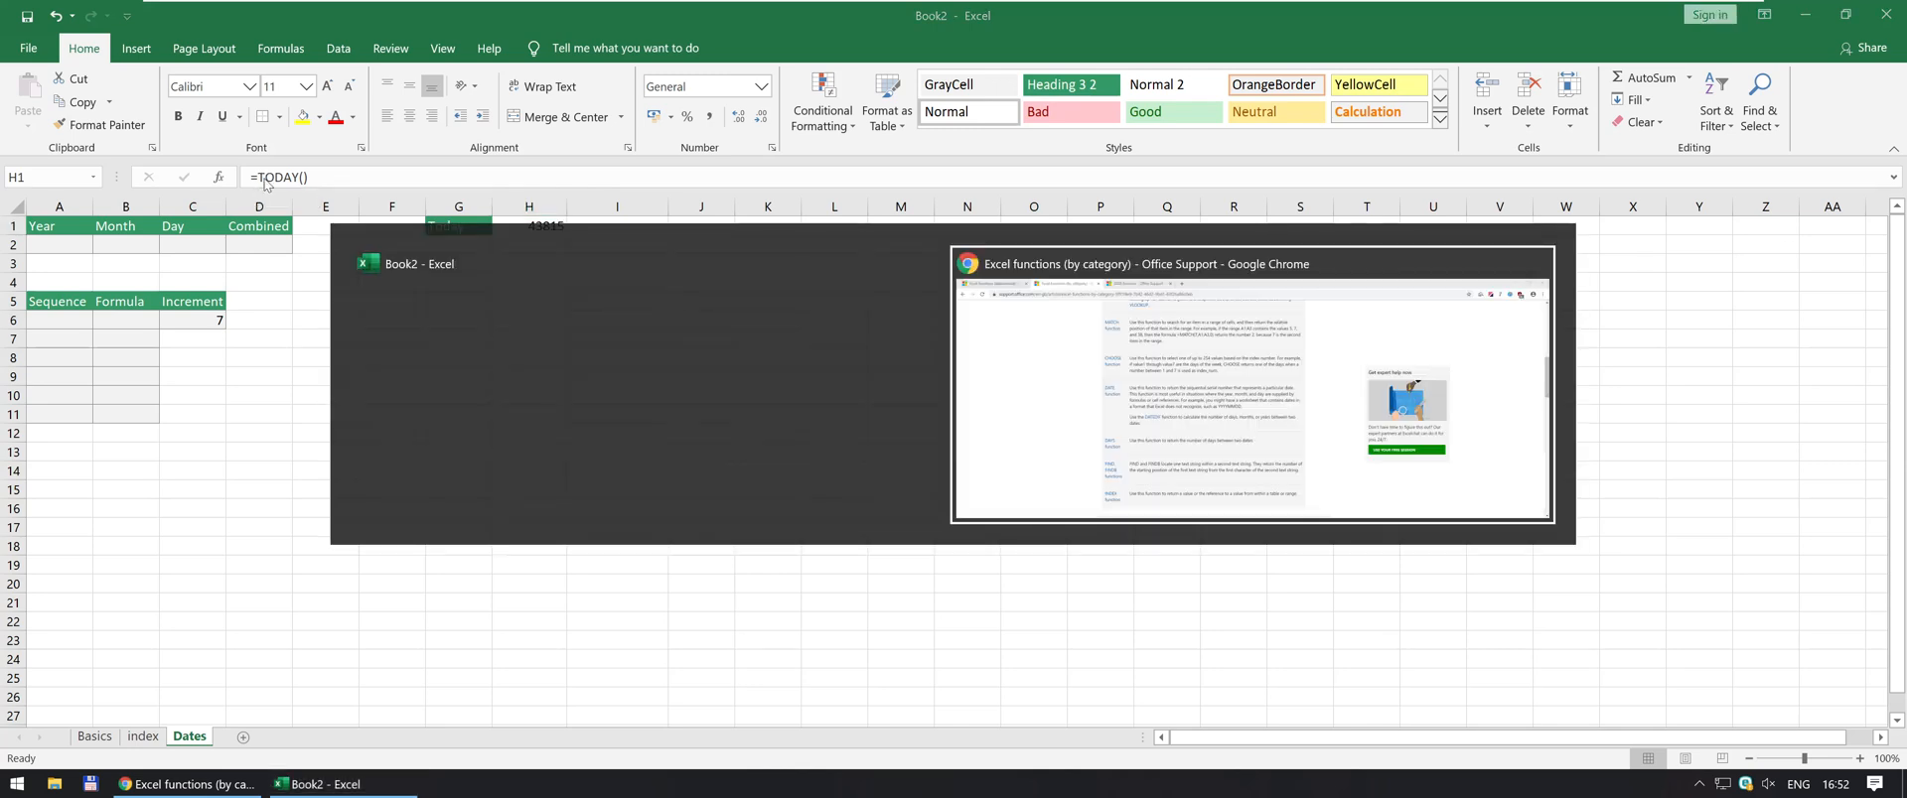
pyautogui.hotkey('ctrl', 'Tab')
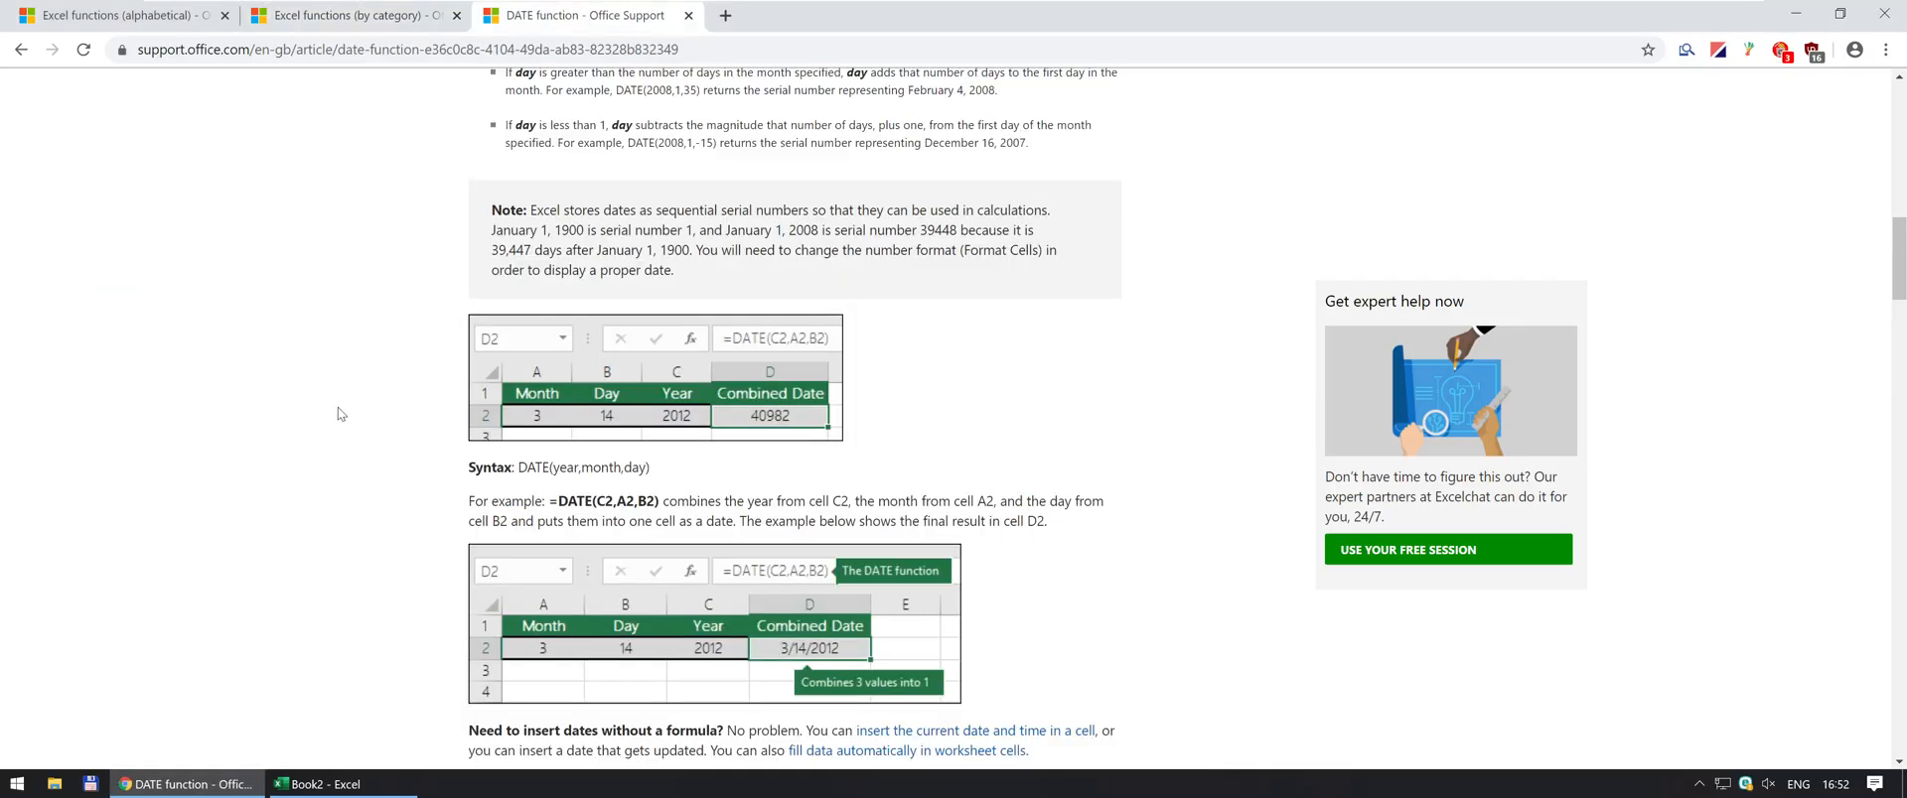
pyautogui.scroll(-2, 320, 428)
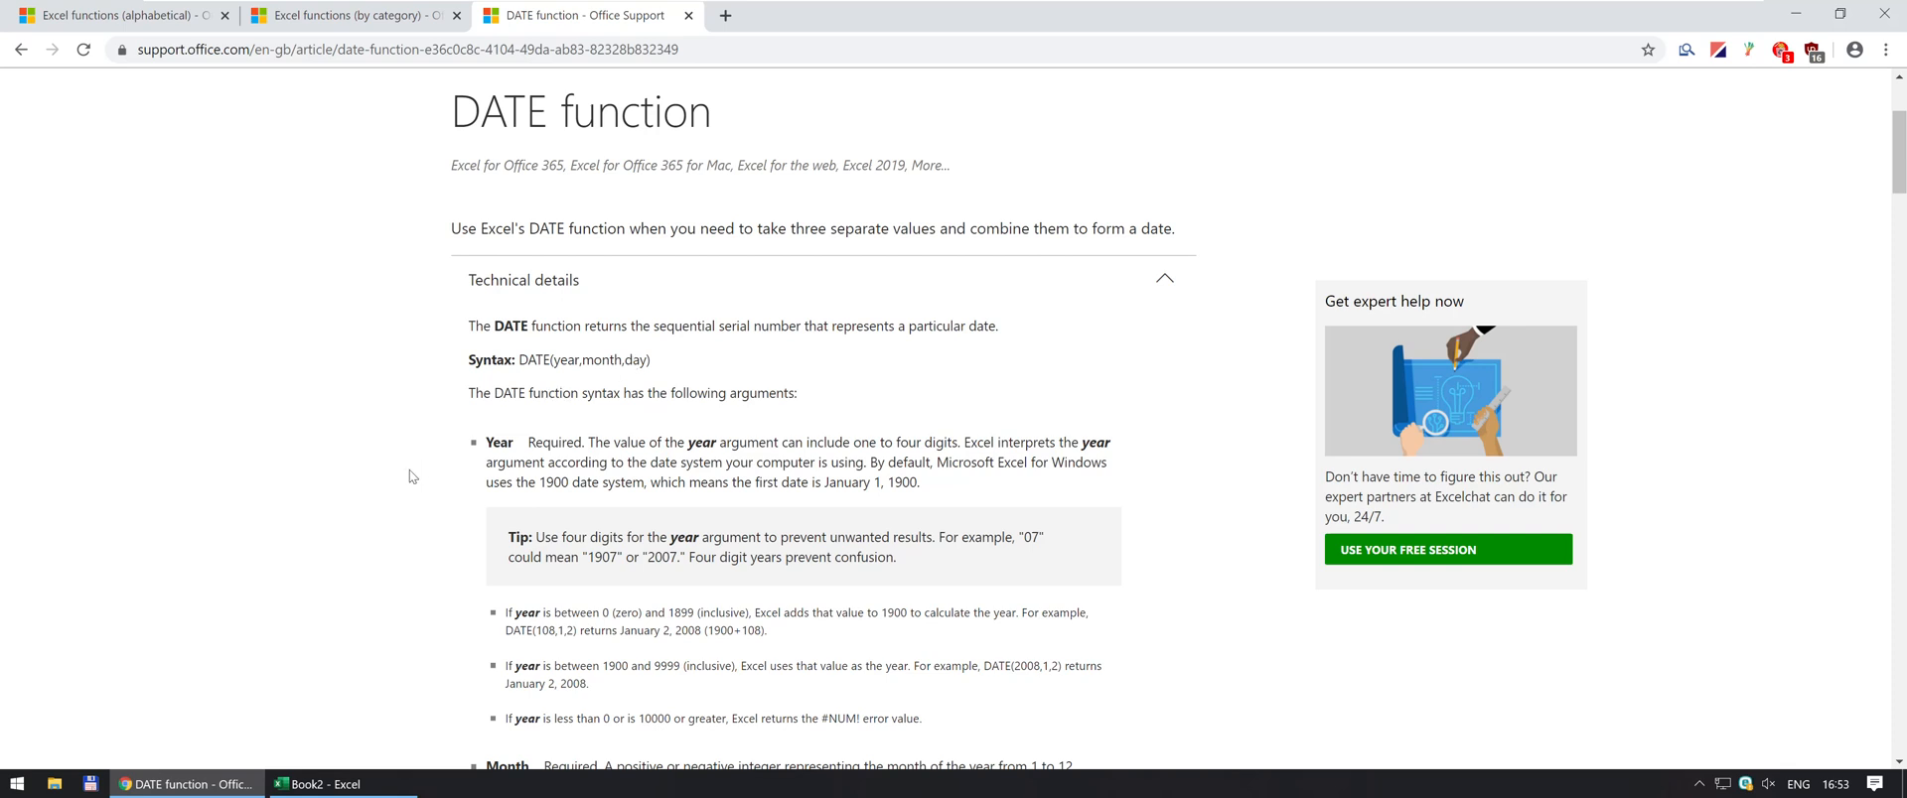
pyautogui.scroll(-2, 412, 477)
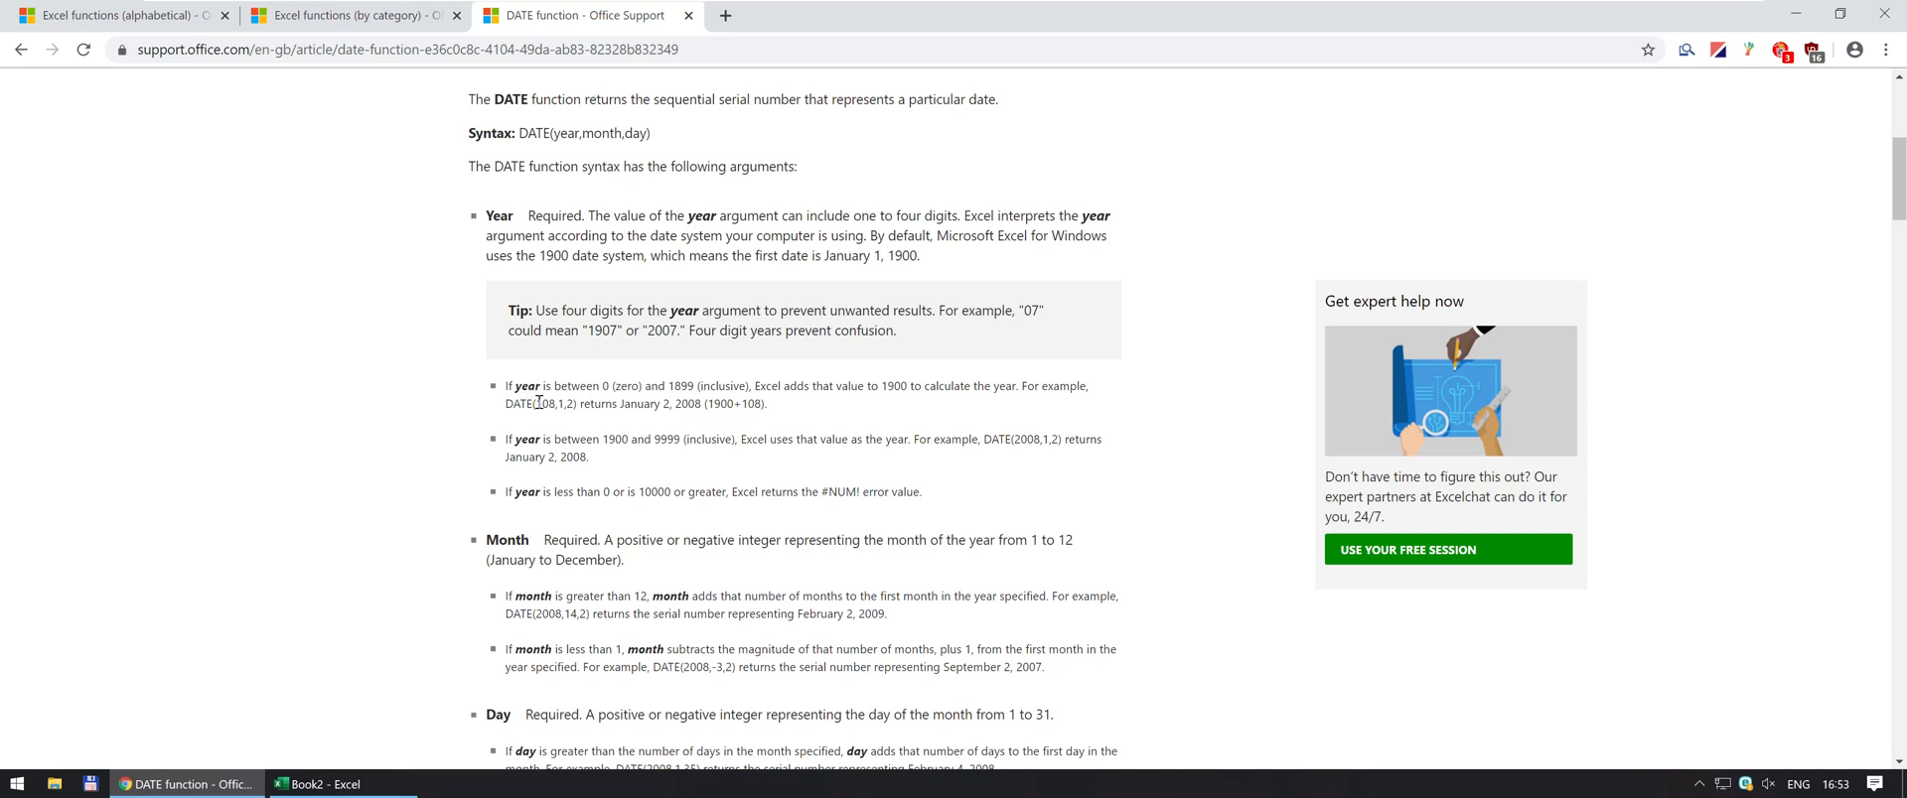
pyautogui.moveTo(537, 403); pyautogui.dragTo(559, 404)
pyautogui.moveTo(706, 404); pyautogui.dragTo(732, 405)
# Examine the month and day argument rules, the note on date serial numbers and the combined date example
pyautogui.scroll(-2, 772, 492)
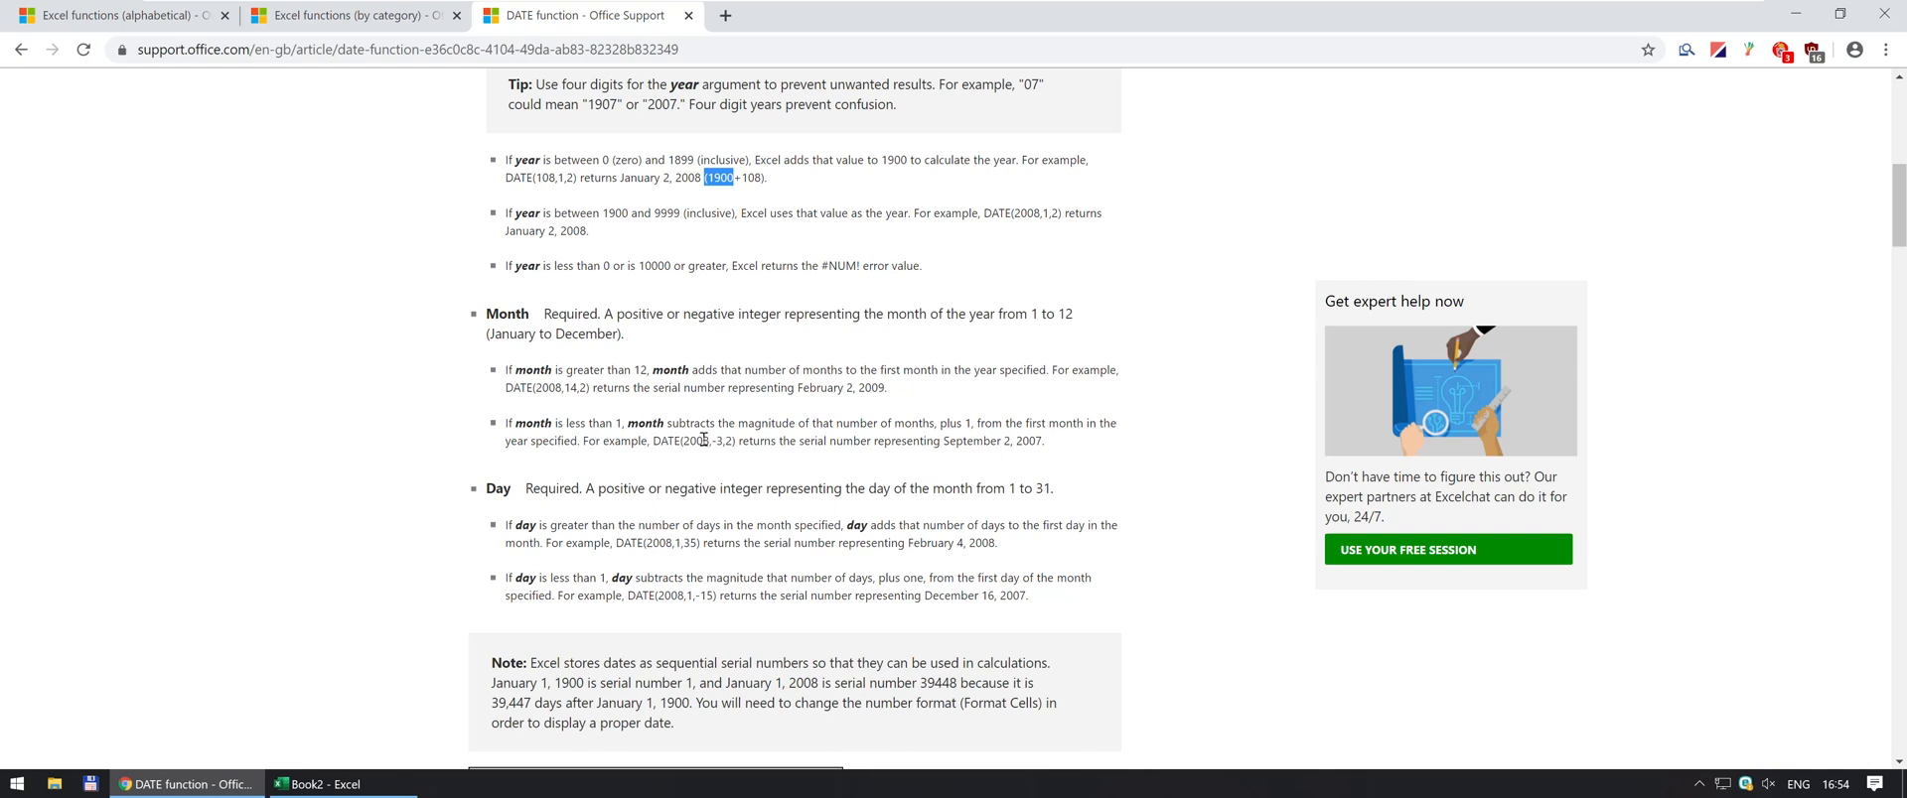
pyautogui.moveTo(711, 441); pyautogui.dragTo(725, 441)
pyautogui.moveTo(691, 441); pyautogui.dragTo(736, 441)
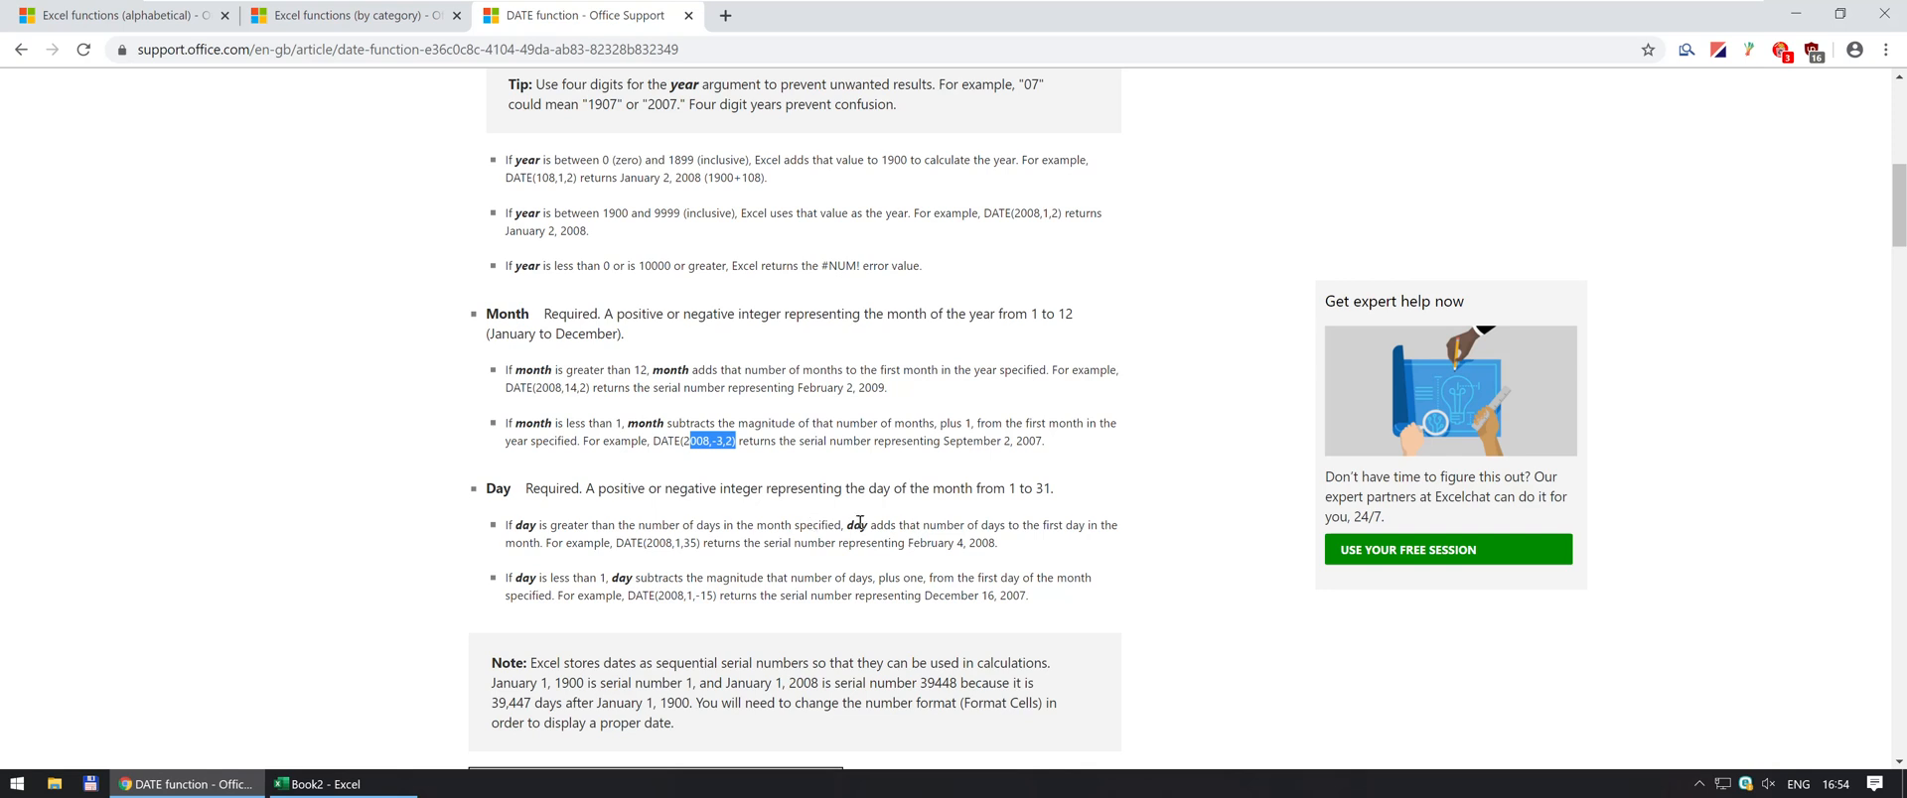
pyautogui.scroll(-2, 862, 559)
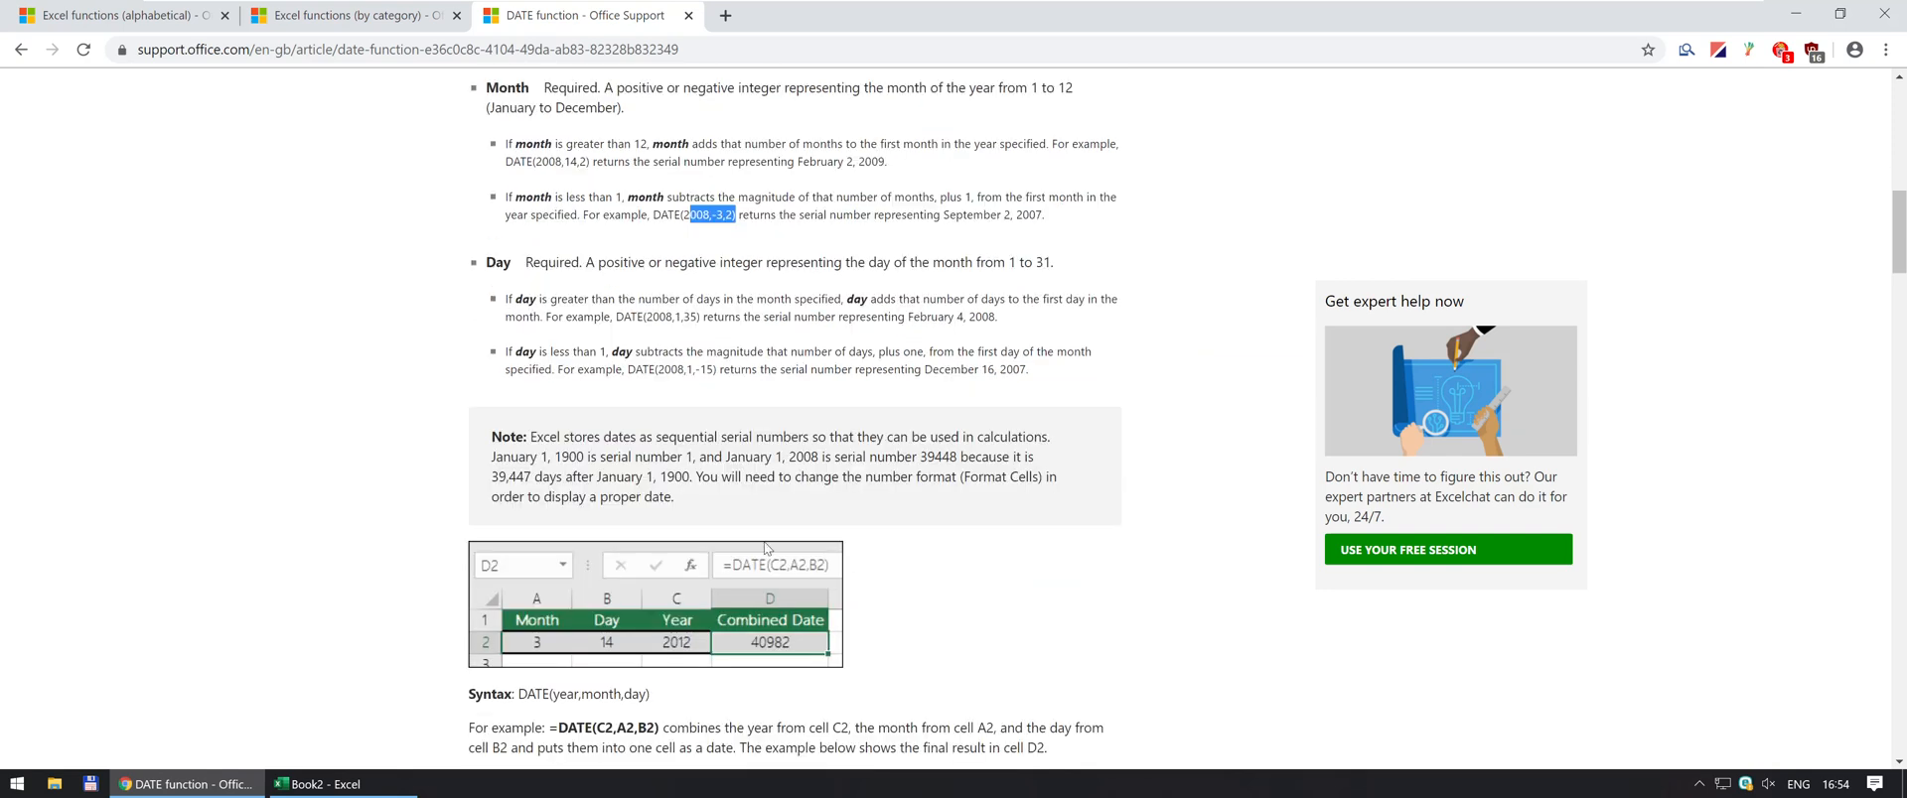
pyautogui.moveTo(501, 437); pyautogui.dragTo(857, 499)
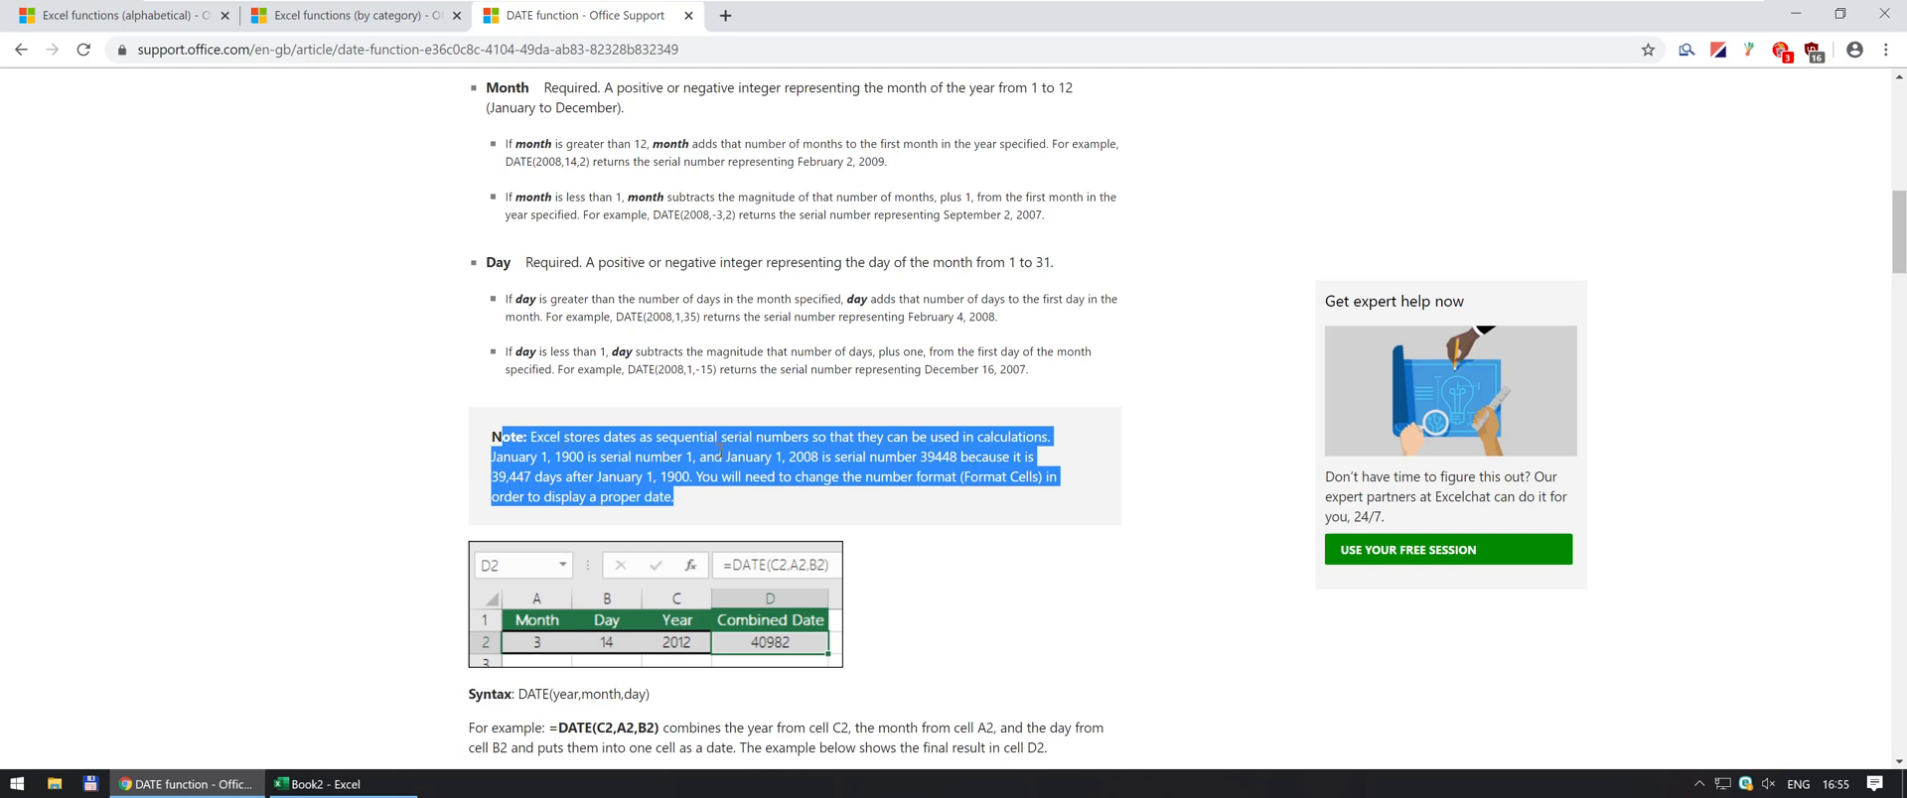
pyautogui.click(945, 450)
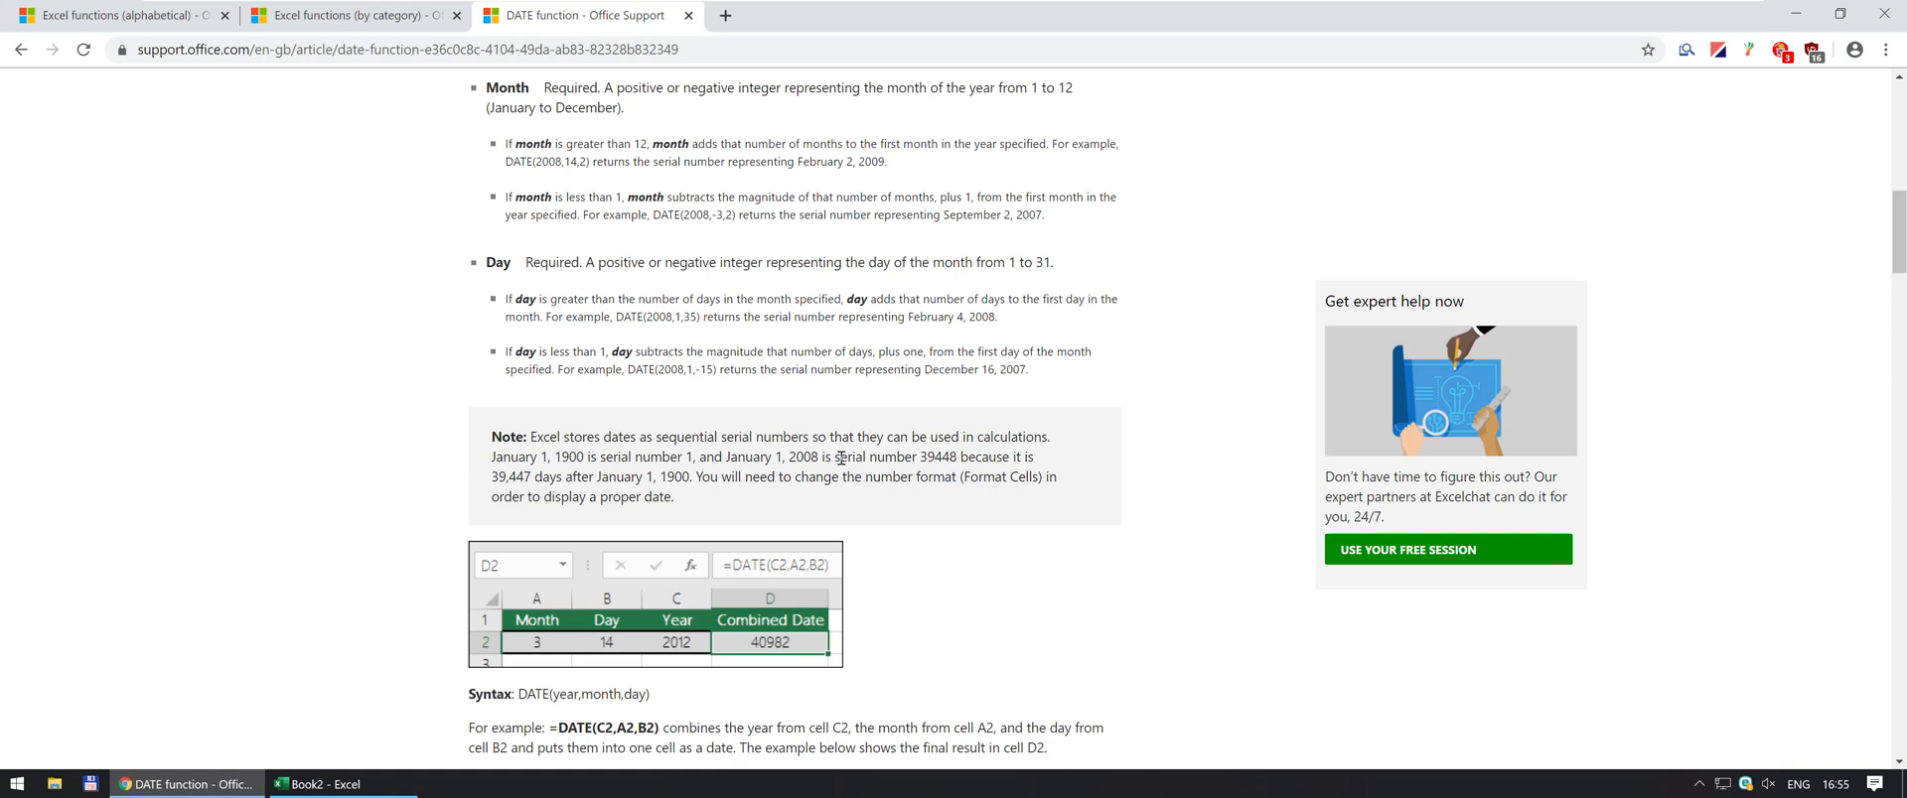
pyautogui.scroll(-2, 841, 458)
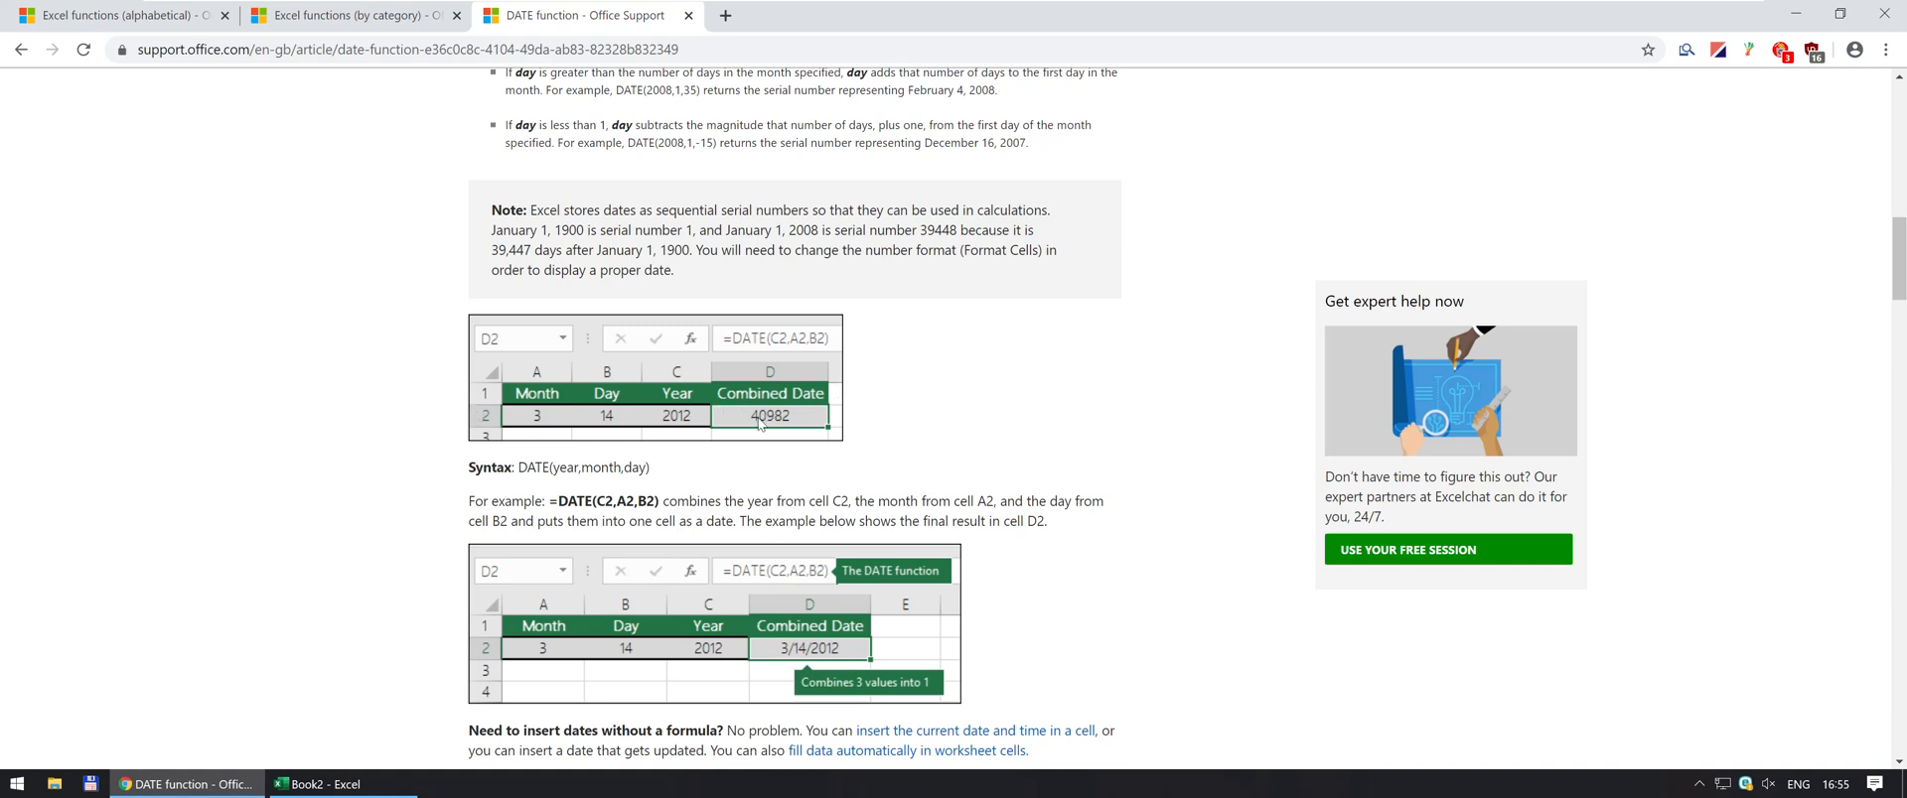
# Switch back to Excel and enter year 2019, month 12 and day 16 in cells A2:C2
pyautogui.hotkey('alt', 'Tab')
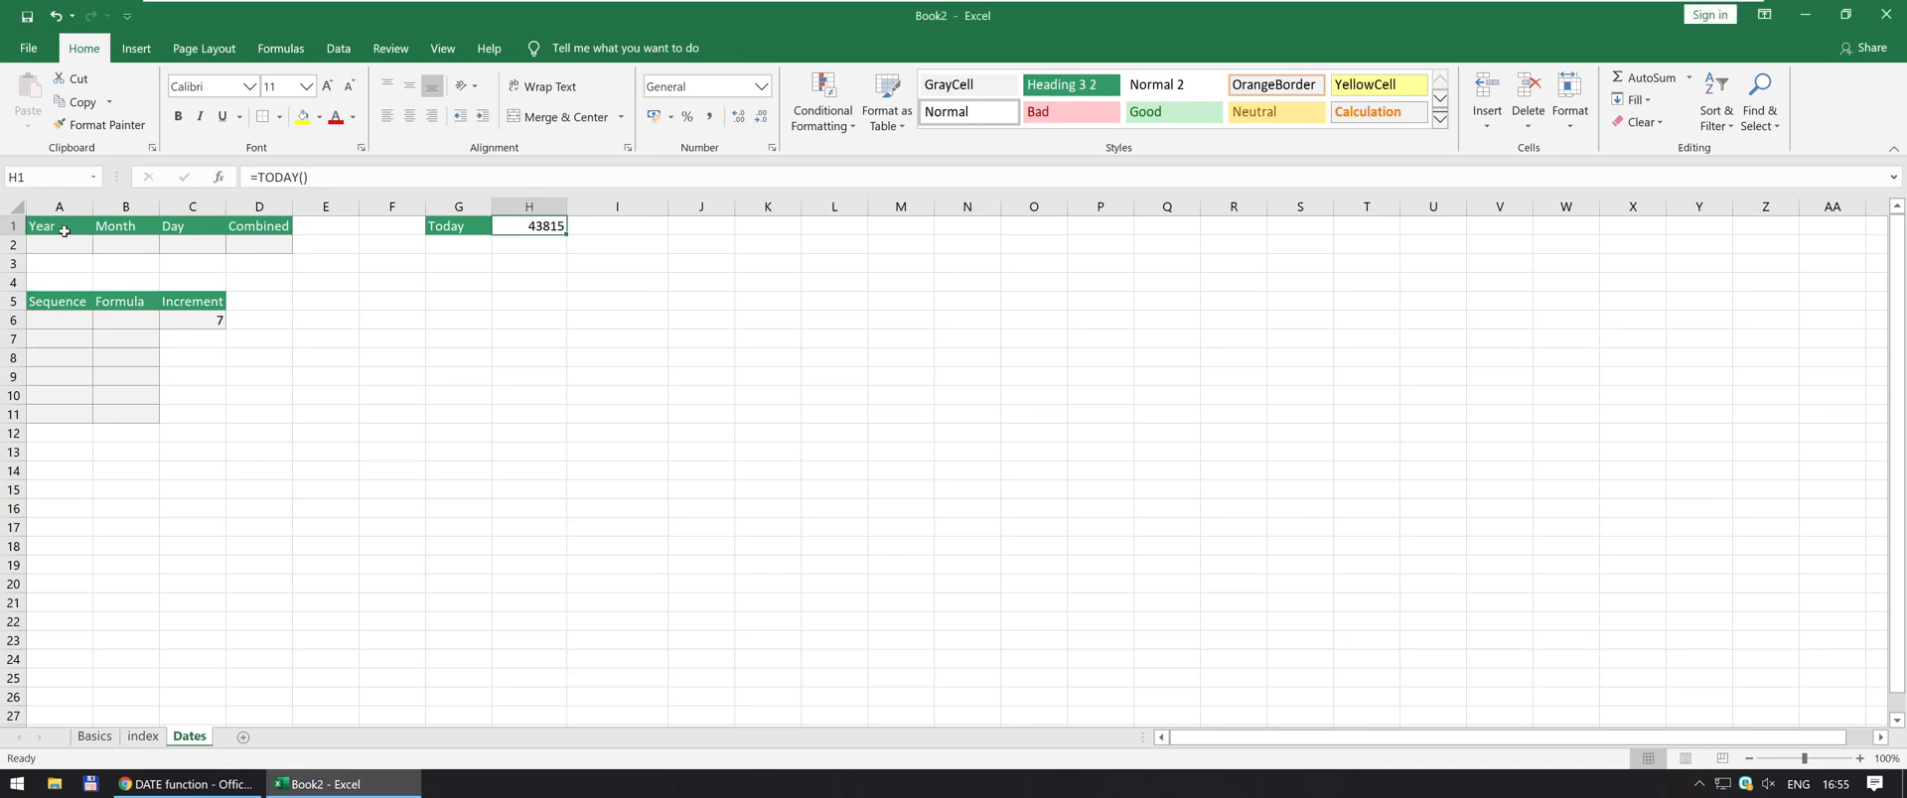
pyautogui.click(62, 246)
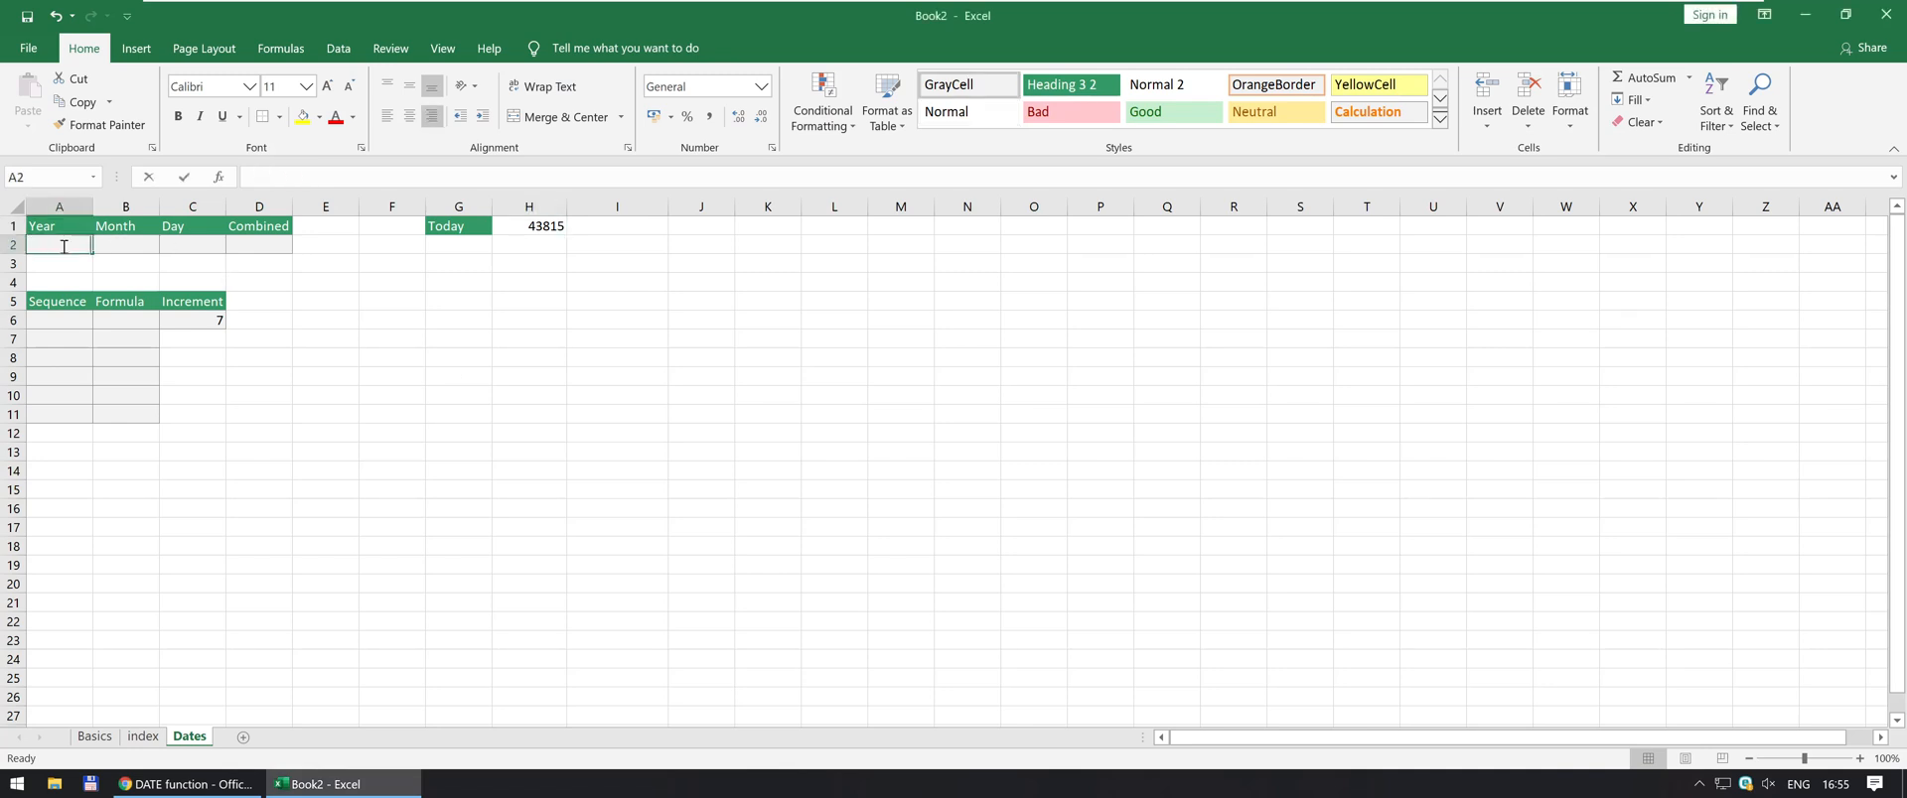
pyautogui.write('2019')
pyautogui.press('Tab')
pyautogui.write('12')
pyautogui.press('Tab')
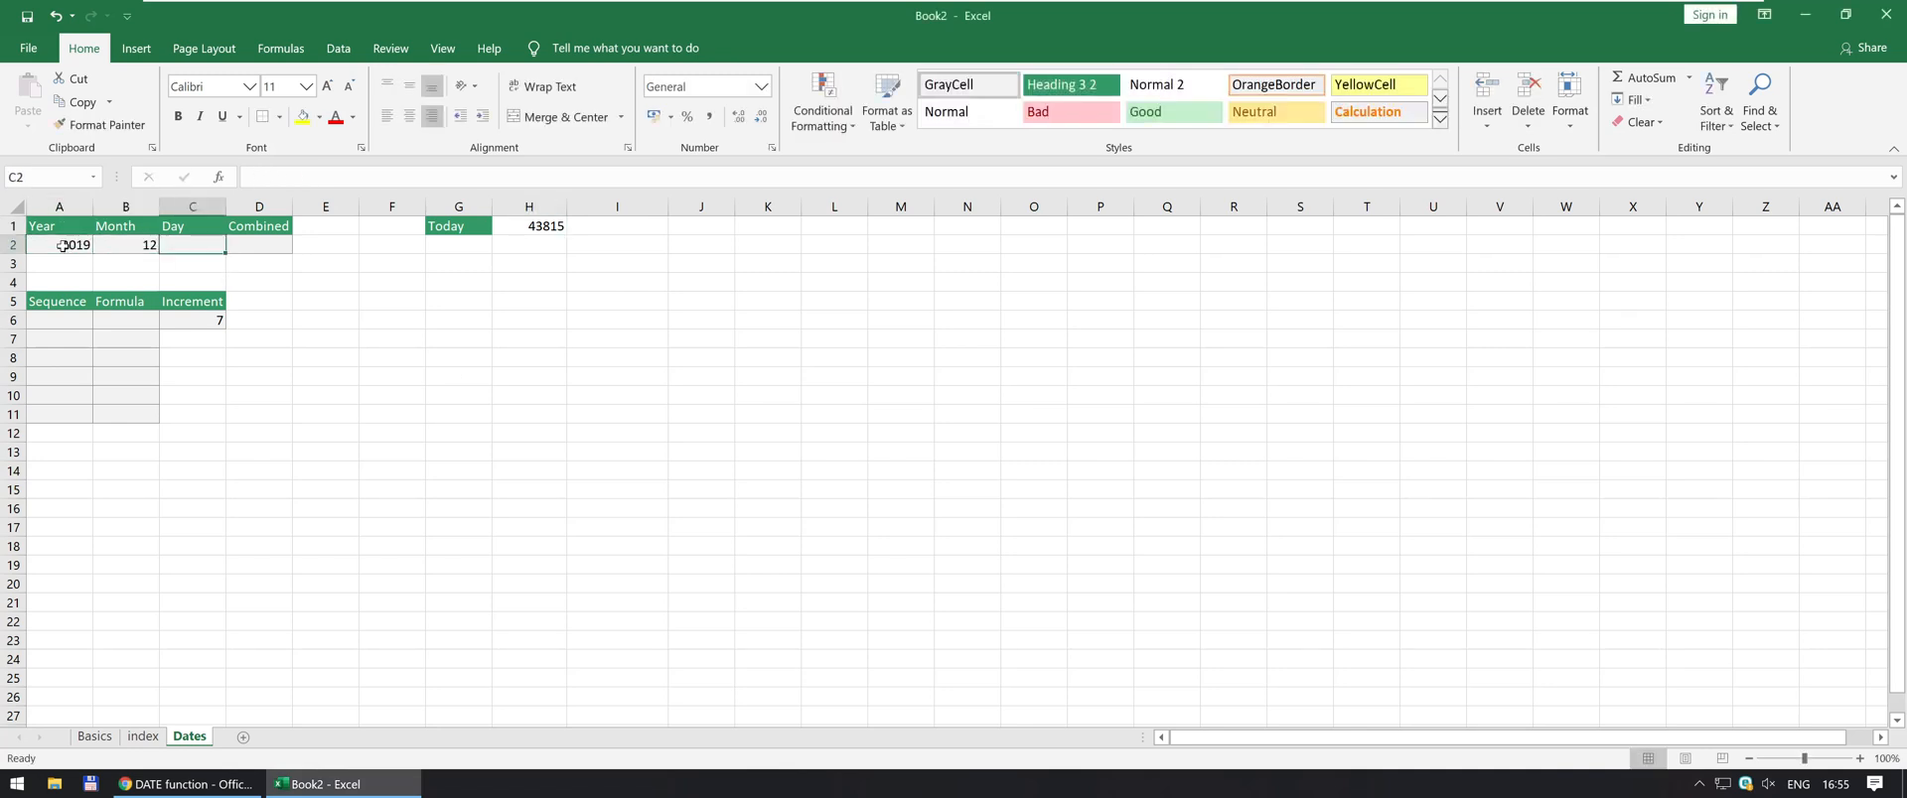
pyautogui.write('16')
pyautogui.press('Tab')
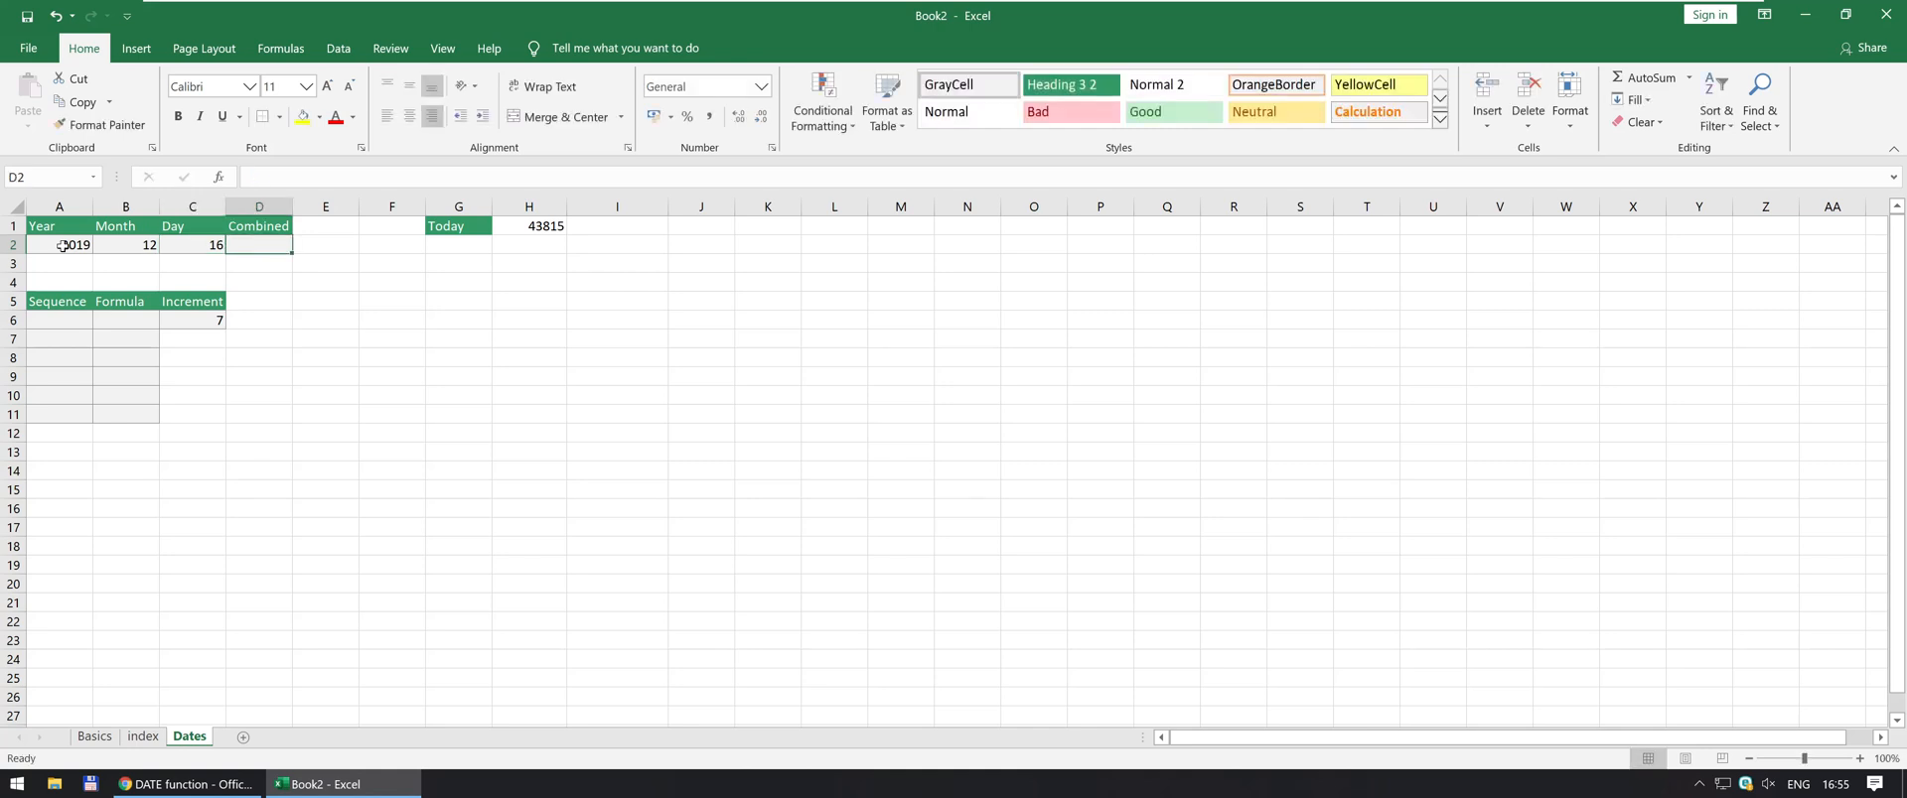
# Start a DATE formula in cell D2 under the Combined heading
pyautogui.write('=DATE(')
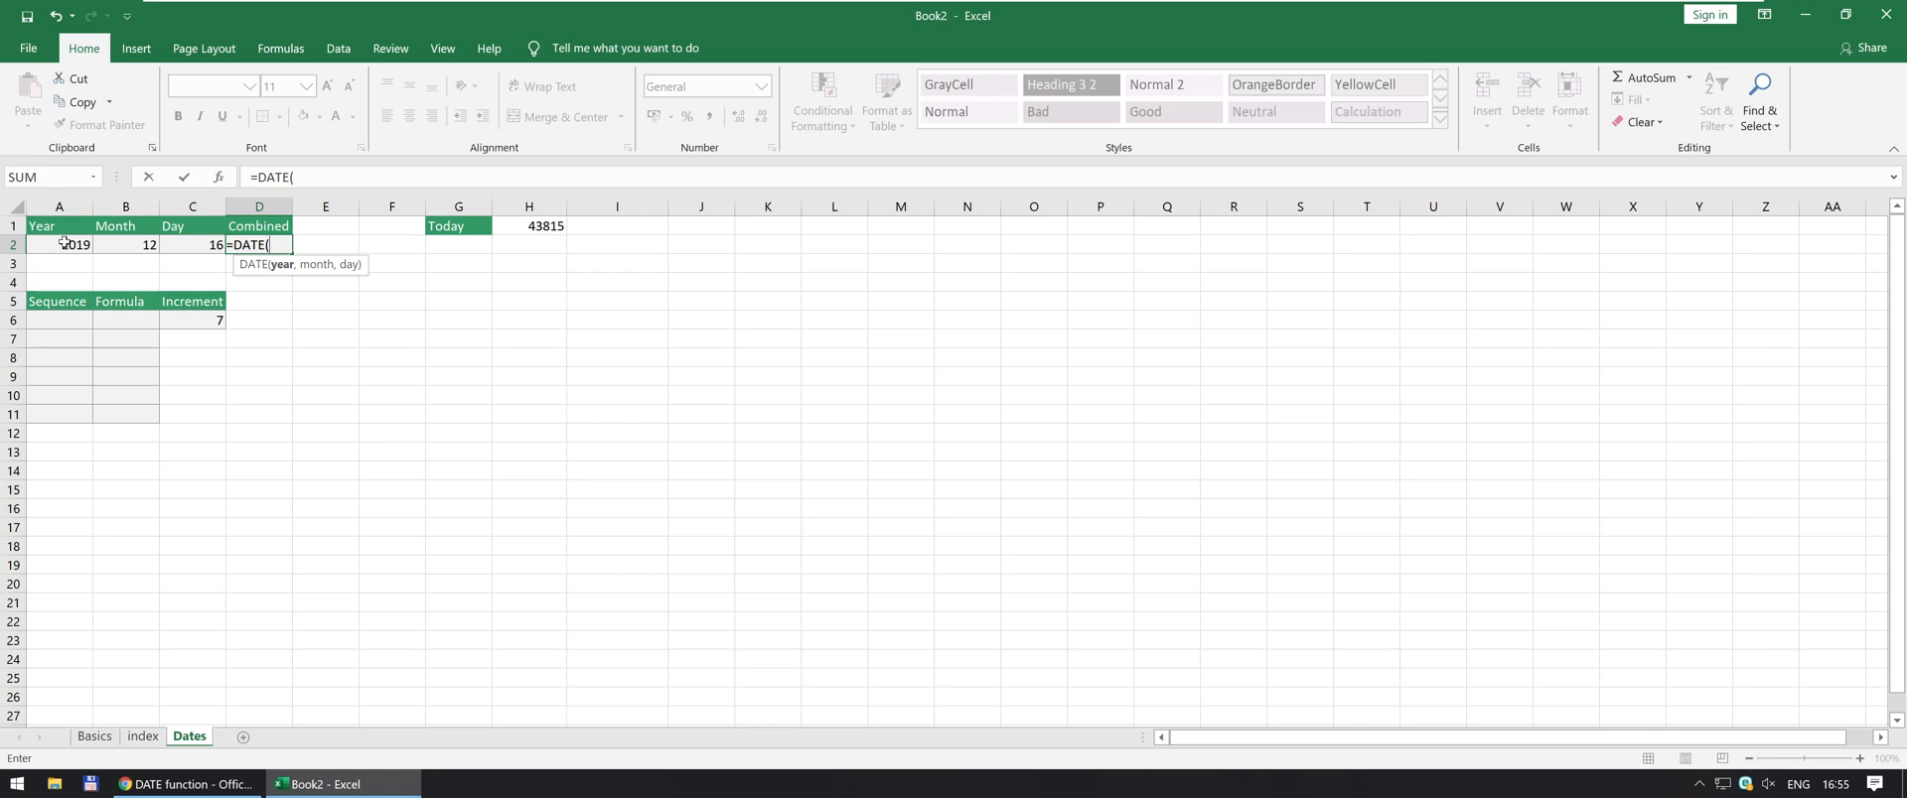
pyautogui.write('year(')
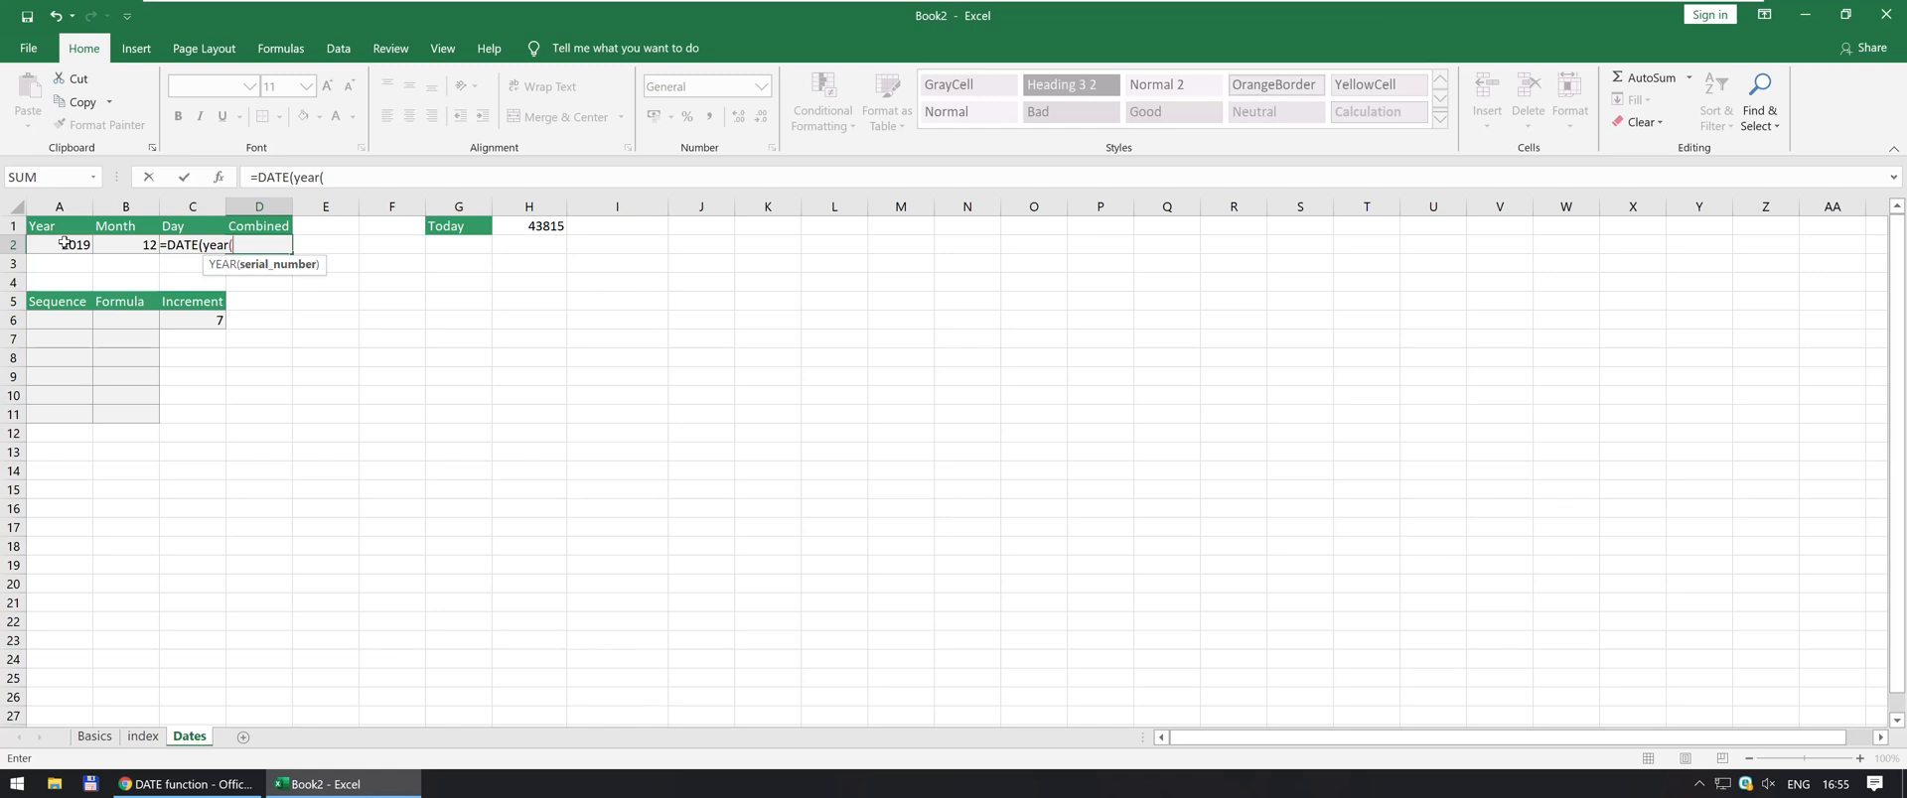
pyautogui.press('BackSpace')
pyautogui.press('BackSpace')
pyautogui.press('BackSpace')
pyautogui.press('BackSpace')
pyautogui.press('BackSpace')
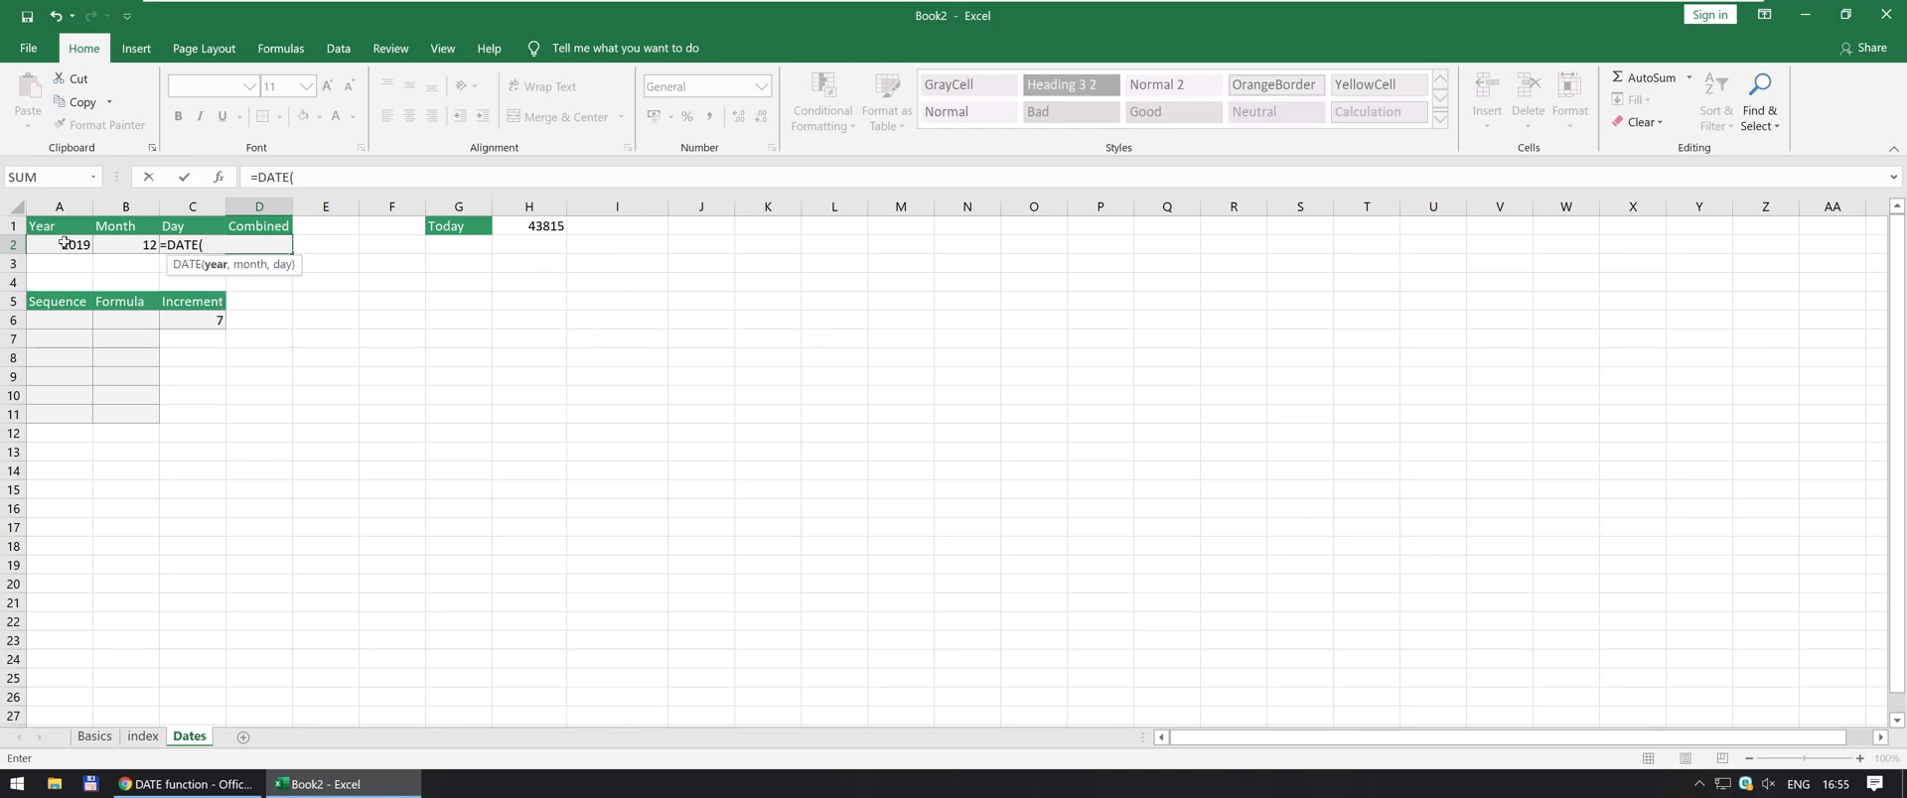
# Complete the formula in D2 as =DATE(A2,B2,C2), referencing the year, month and day cells
pyautogui.click(64, 243)
pyautogui.write(',')
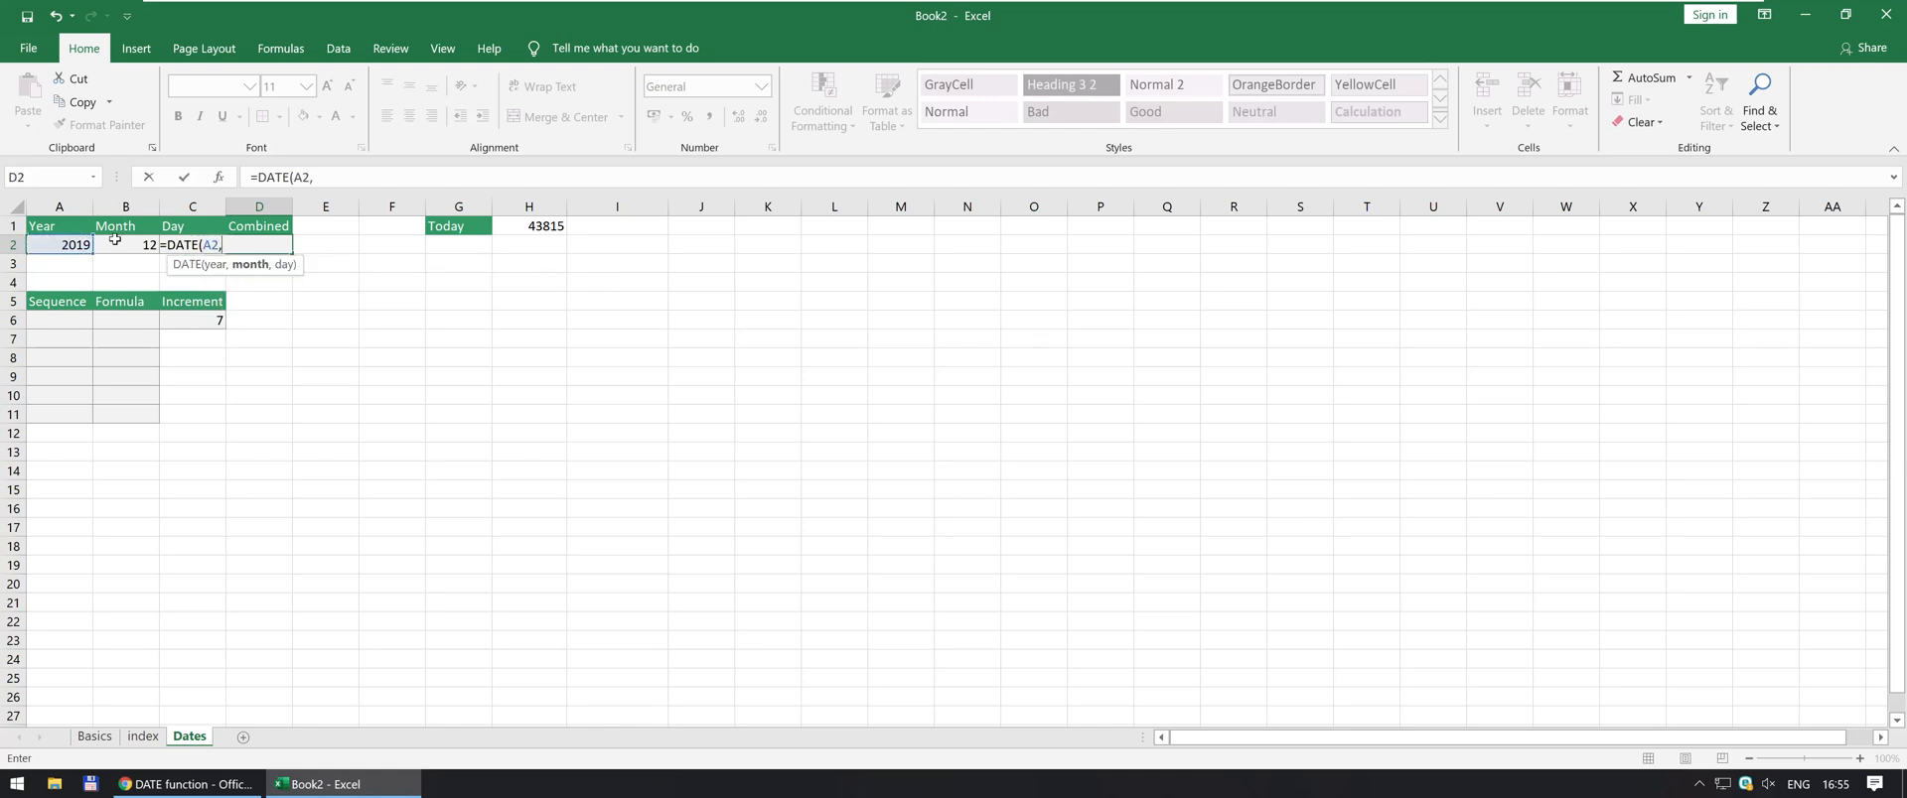
pyautogui.click(130, 247)
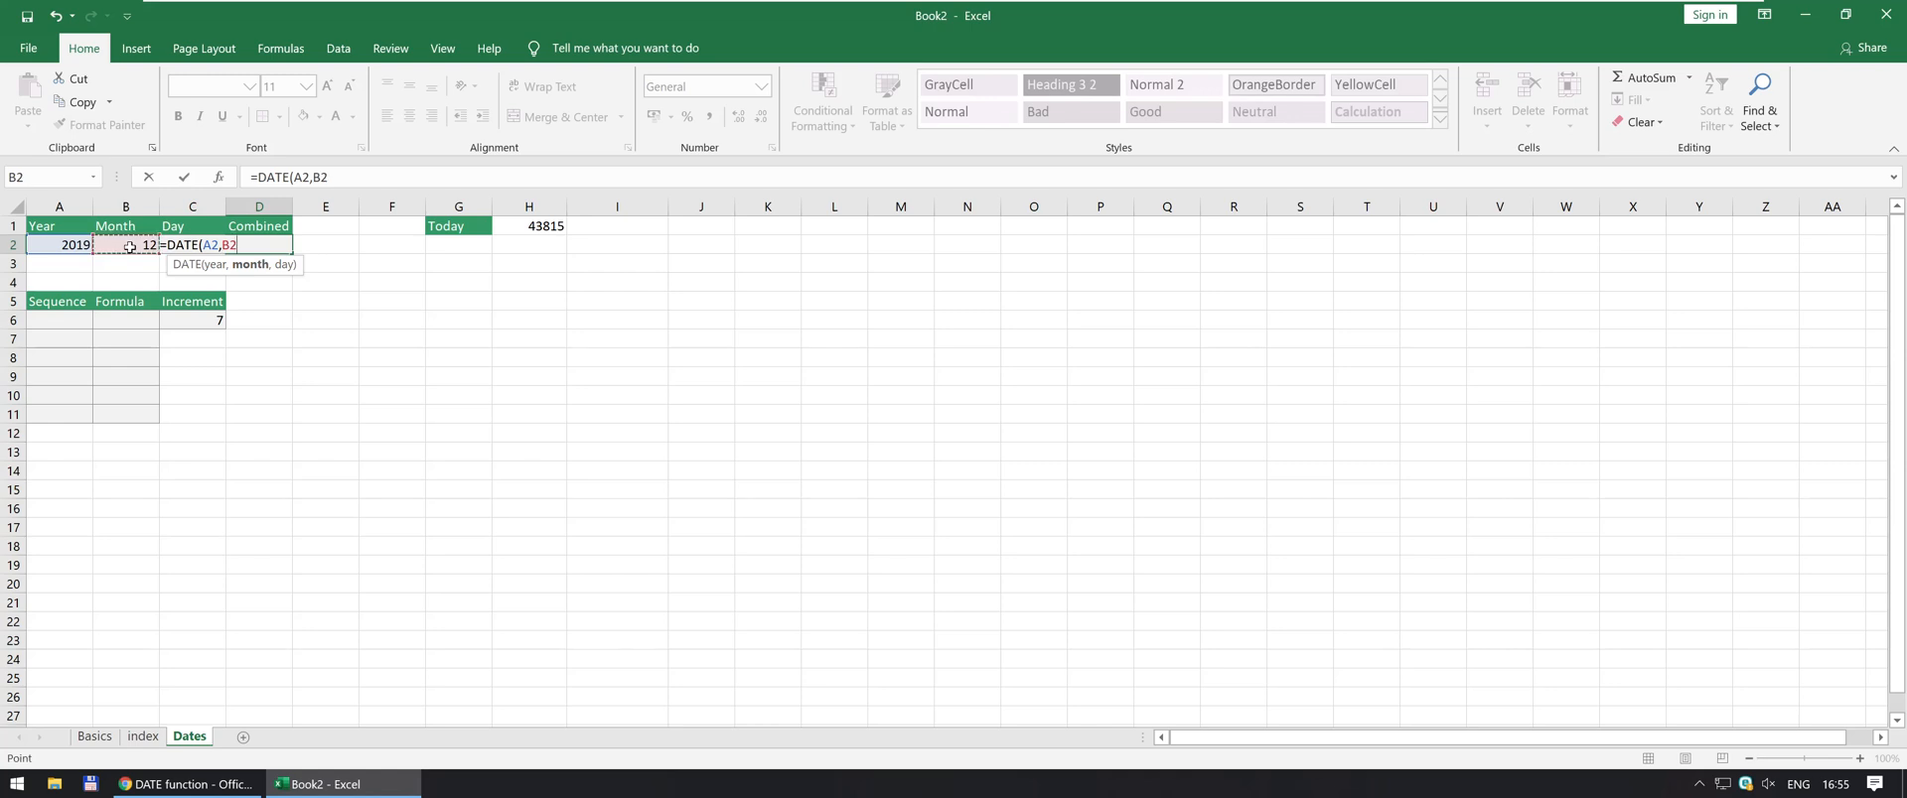
pyautogui.write(',')
pyautogui.press('Left')
pyautogui.write(')')
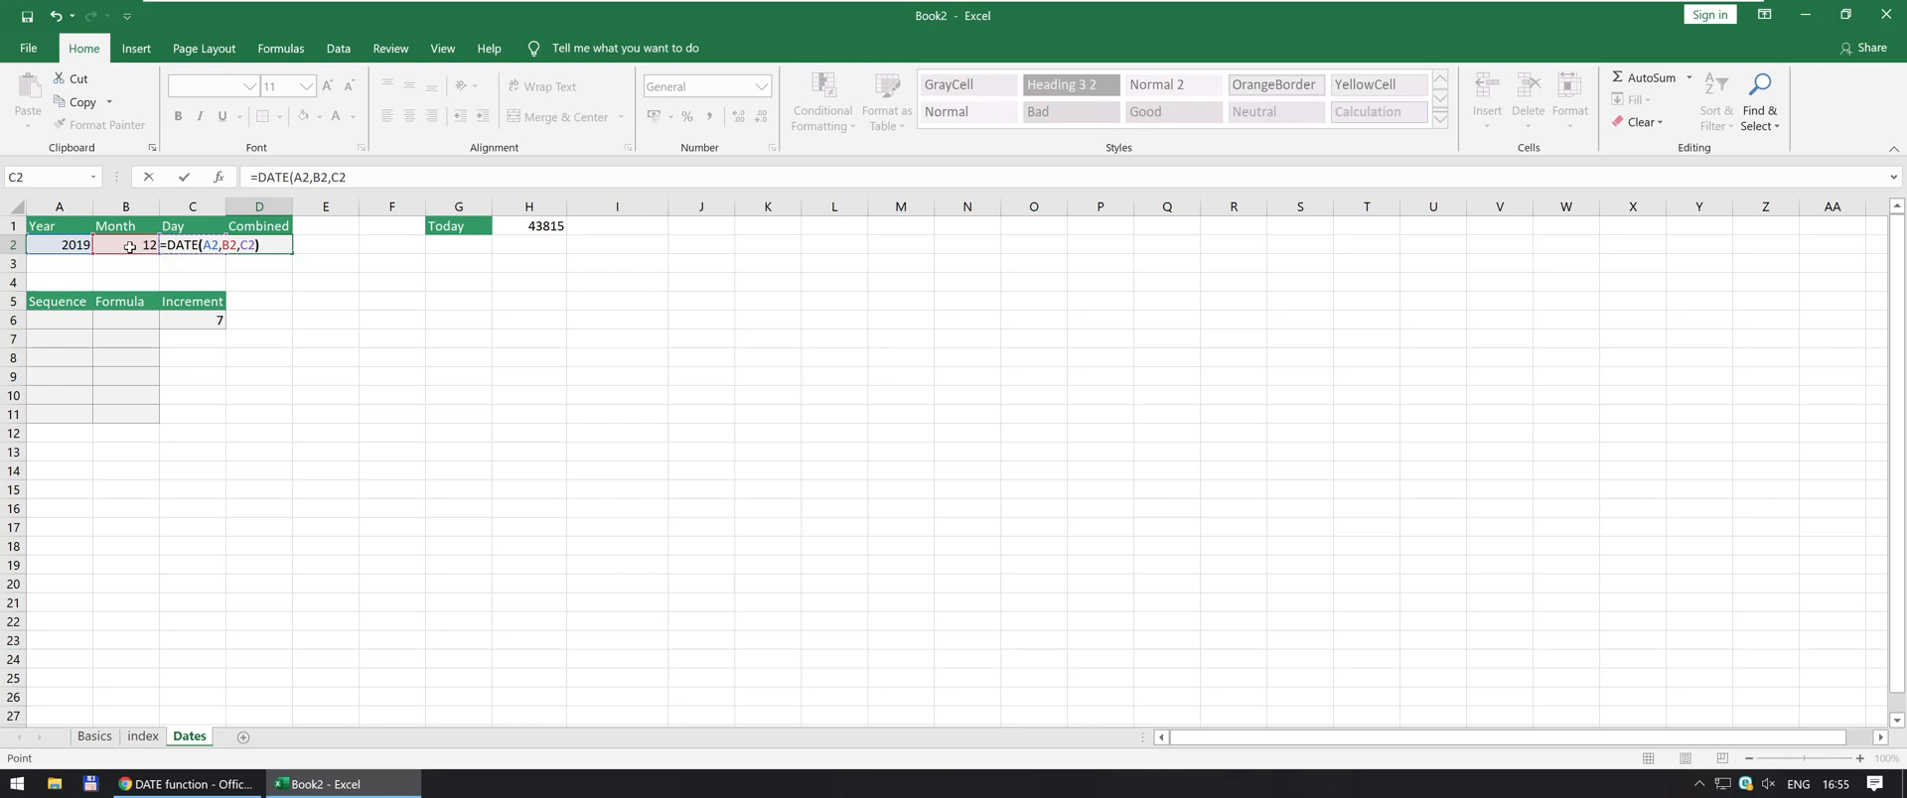
pyautogui.hotkey('ctrl', 'Return')
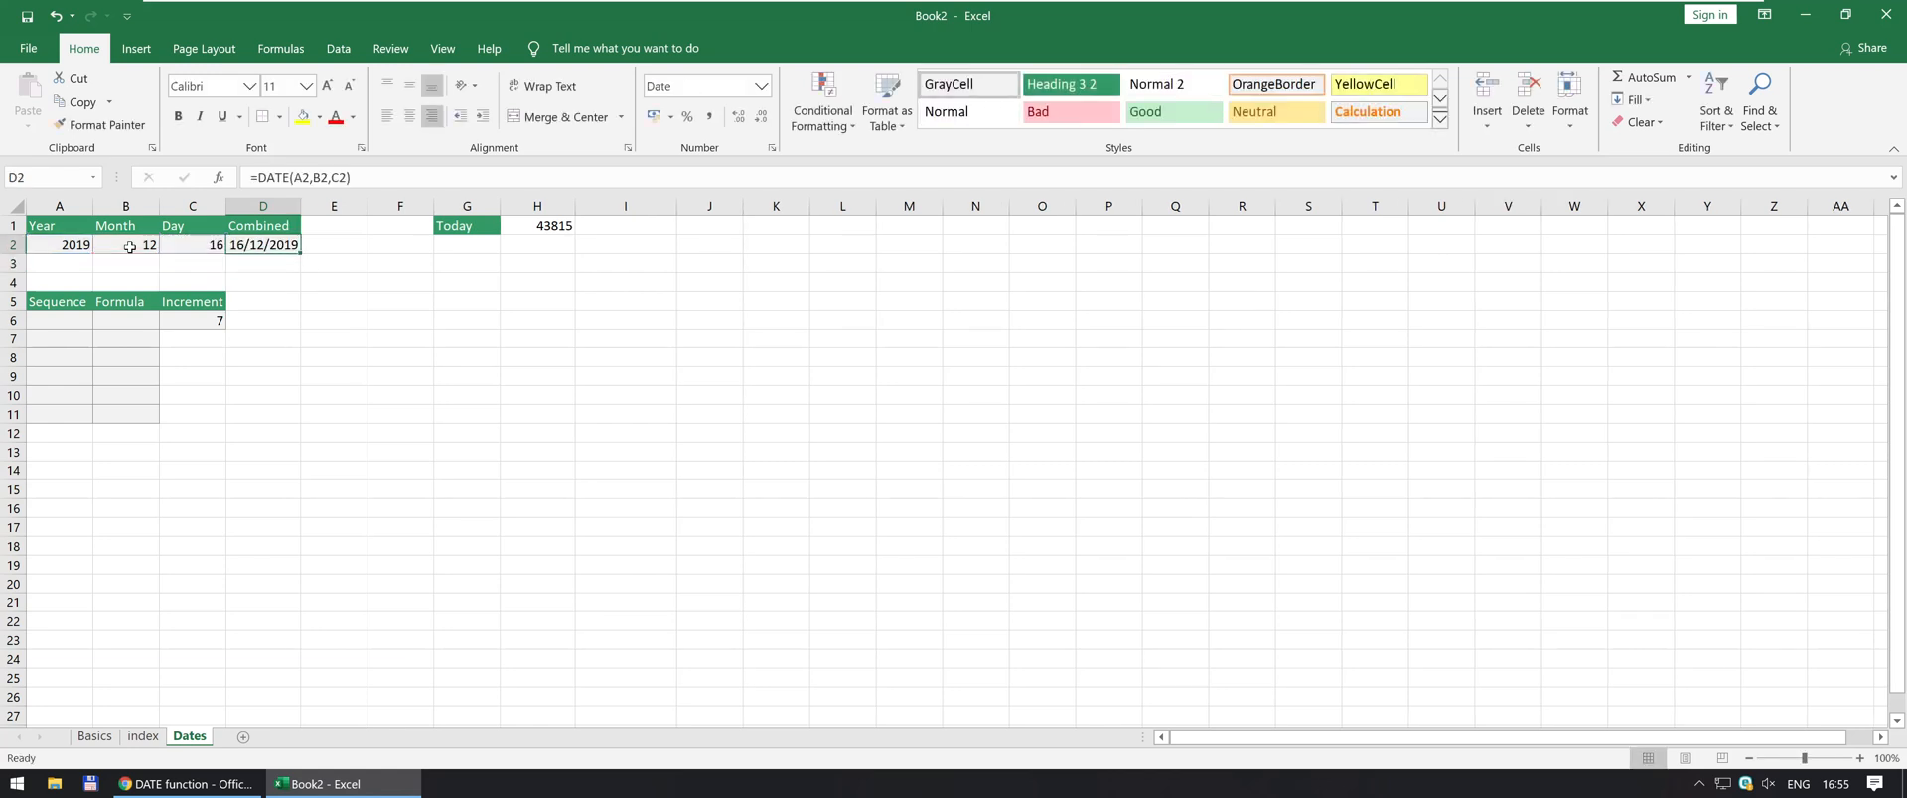
# Format the combined date in D2 as General and compare it with the DATE help article's example in Chrome
pyautogui.click(761, 86)
pyautogui.click(708, 128)
pyautogui.hotkey('alt', 'Tab')
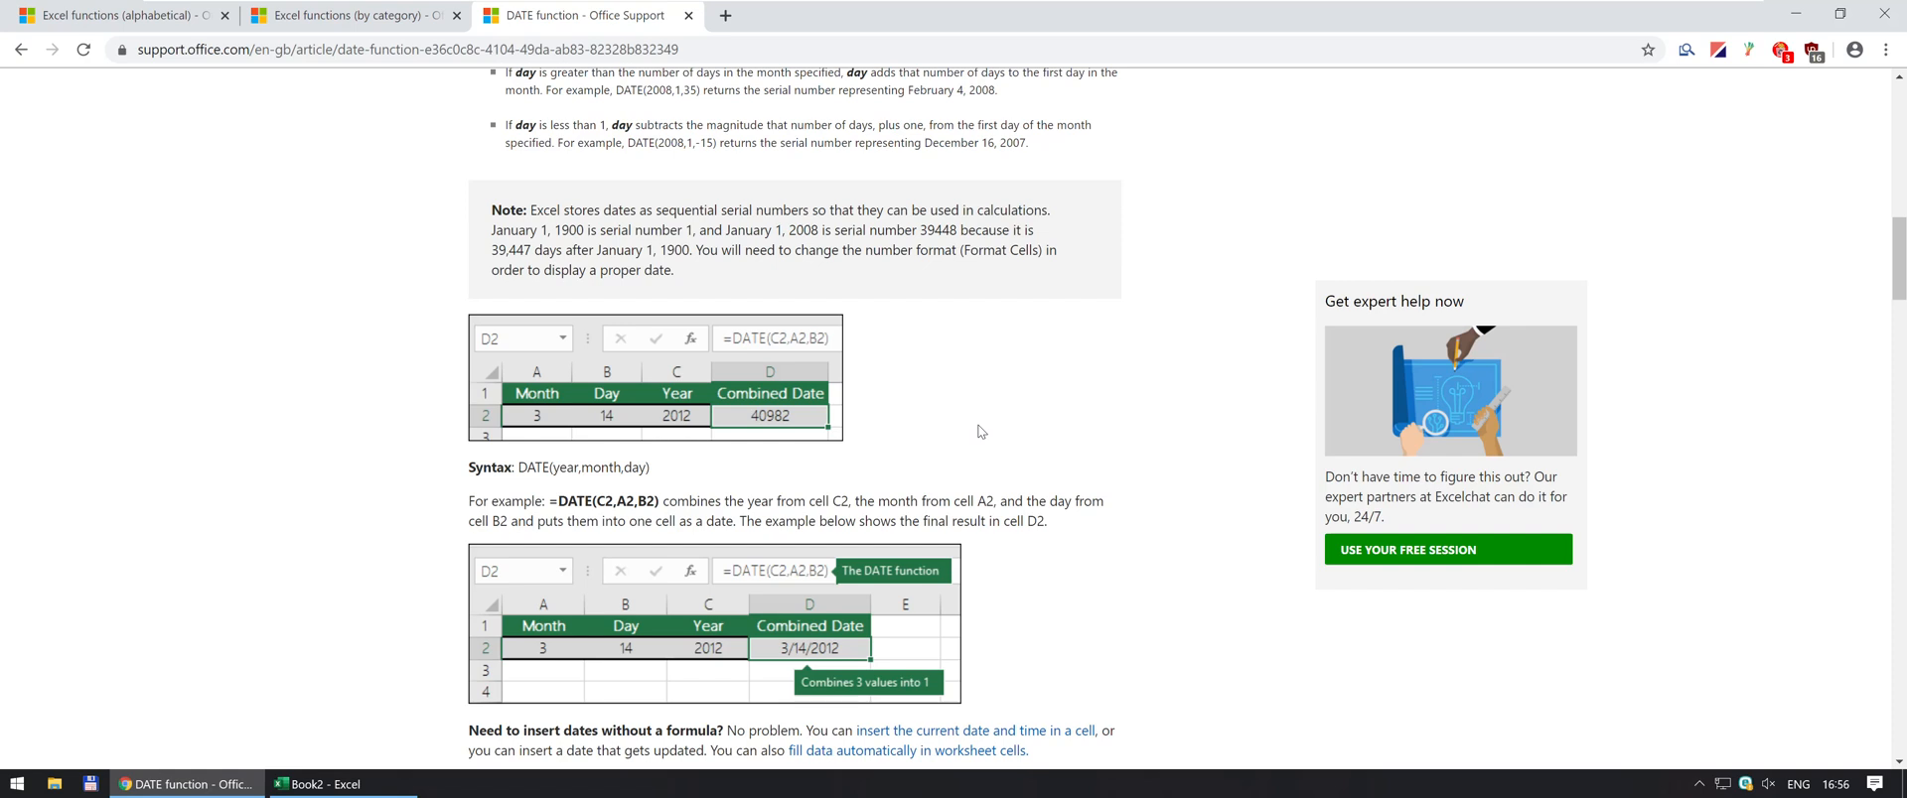
pyautogui.hotkey('alt', 'Tab')
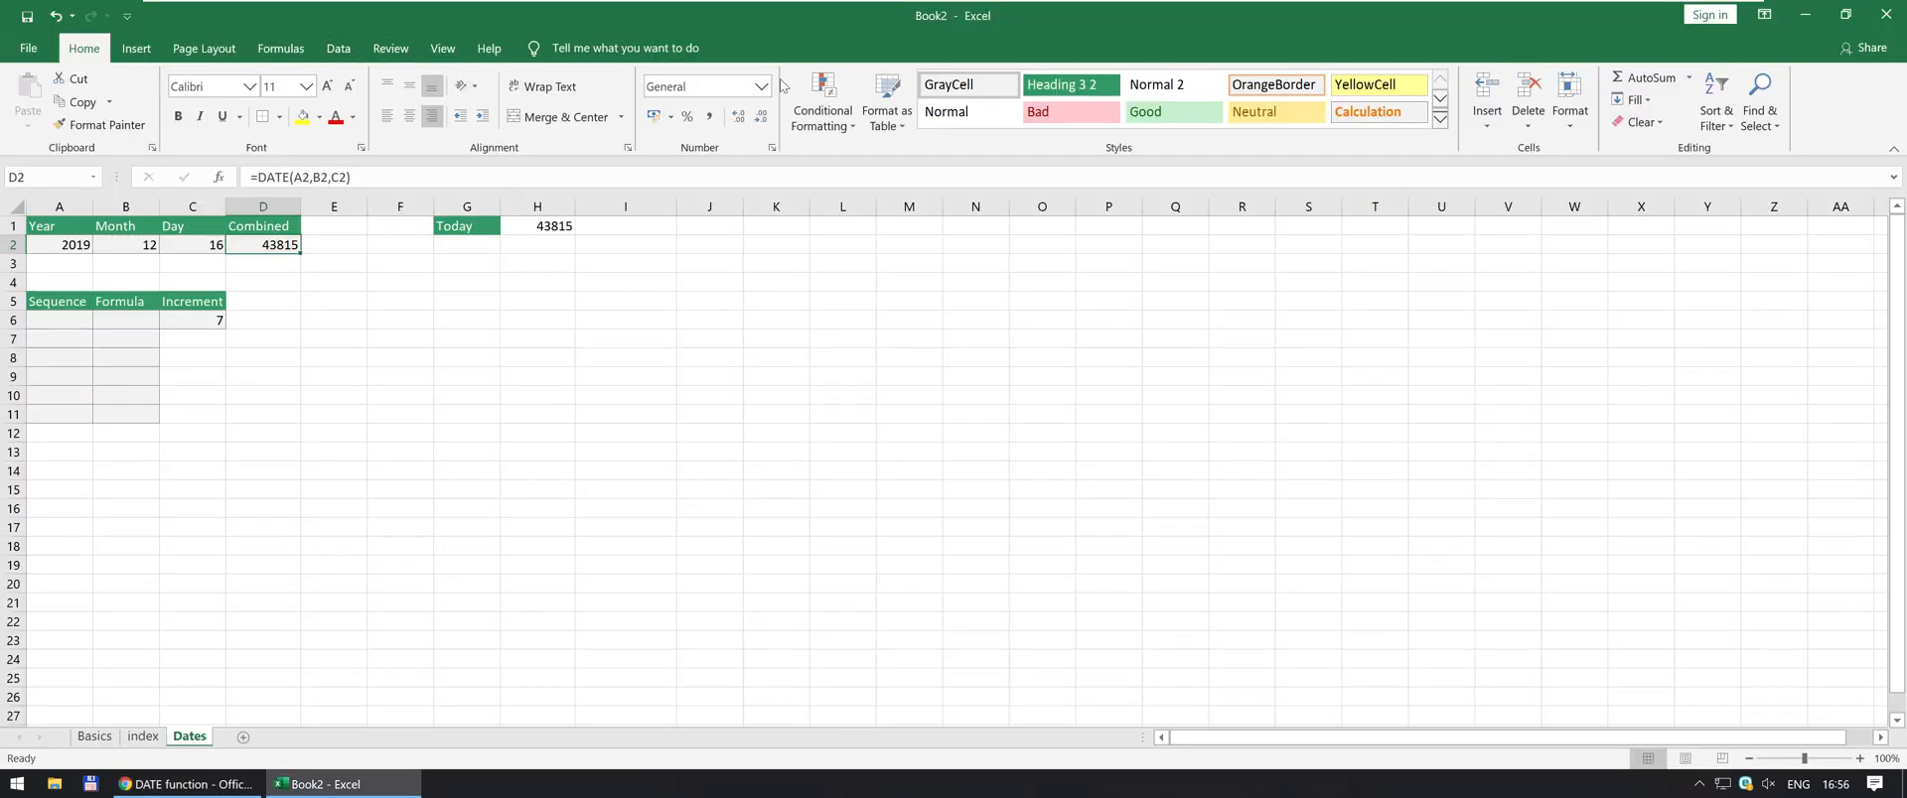
# Format the combined date in D2 as Long Date and replace its formula's year reference with 2010
pyautogui.click(765, 85)
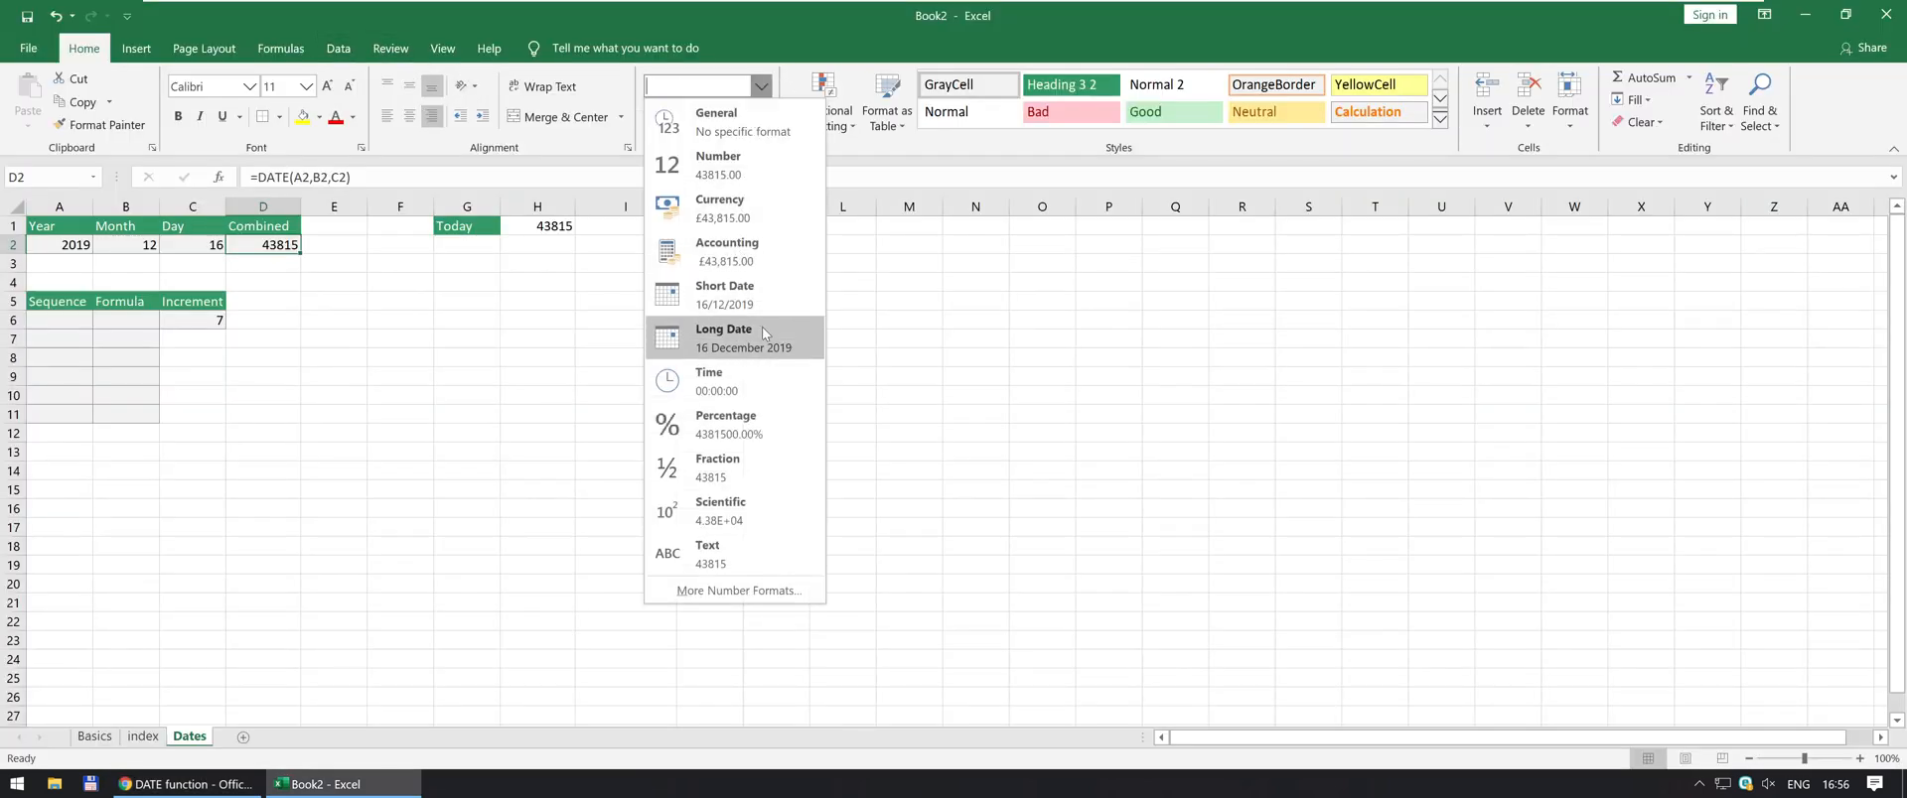
pyautogui.click(681, 341)
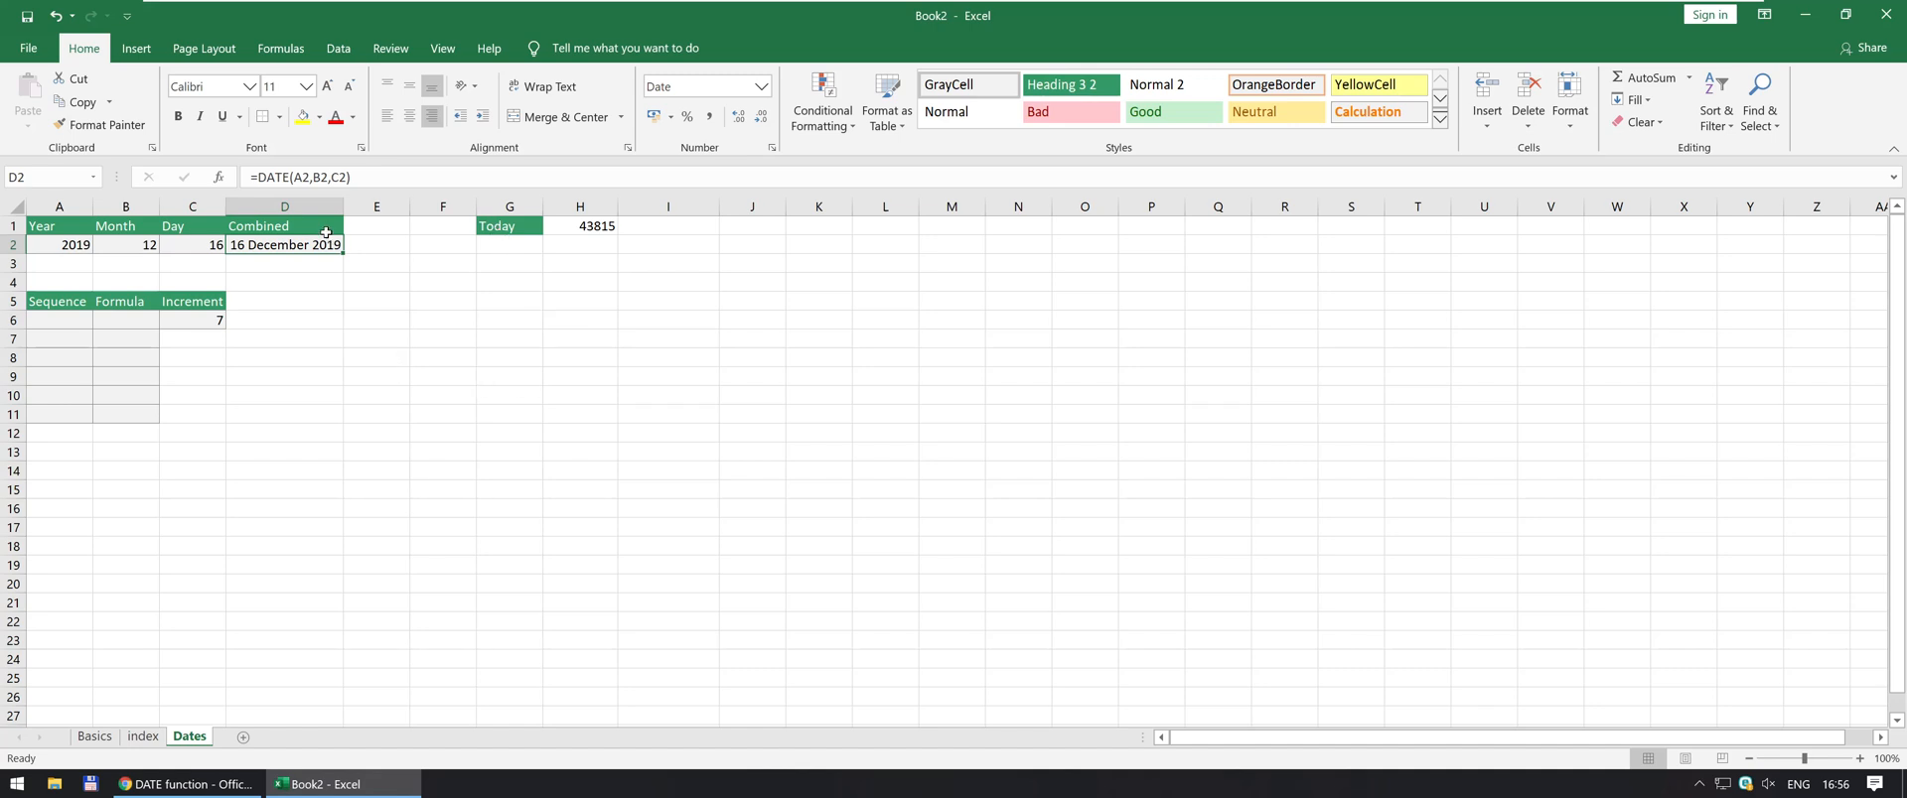
pyautogui.doubleClick(303, 176)
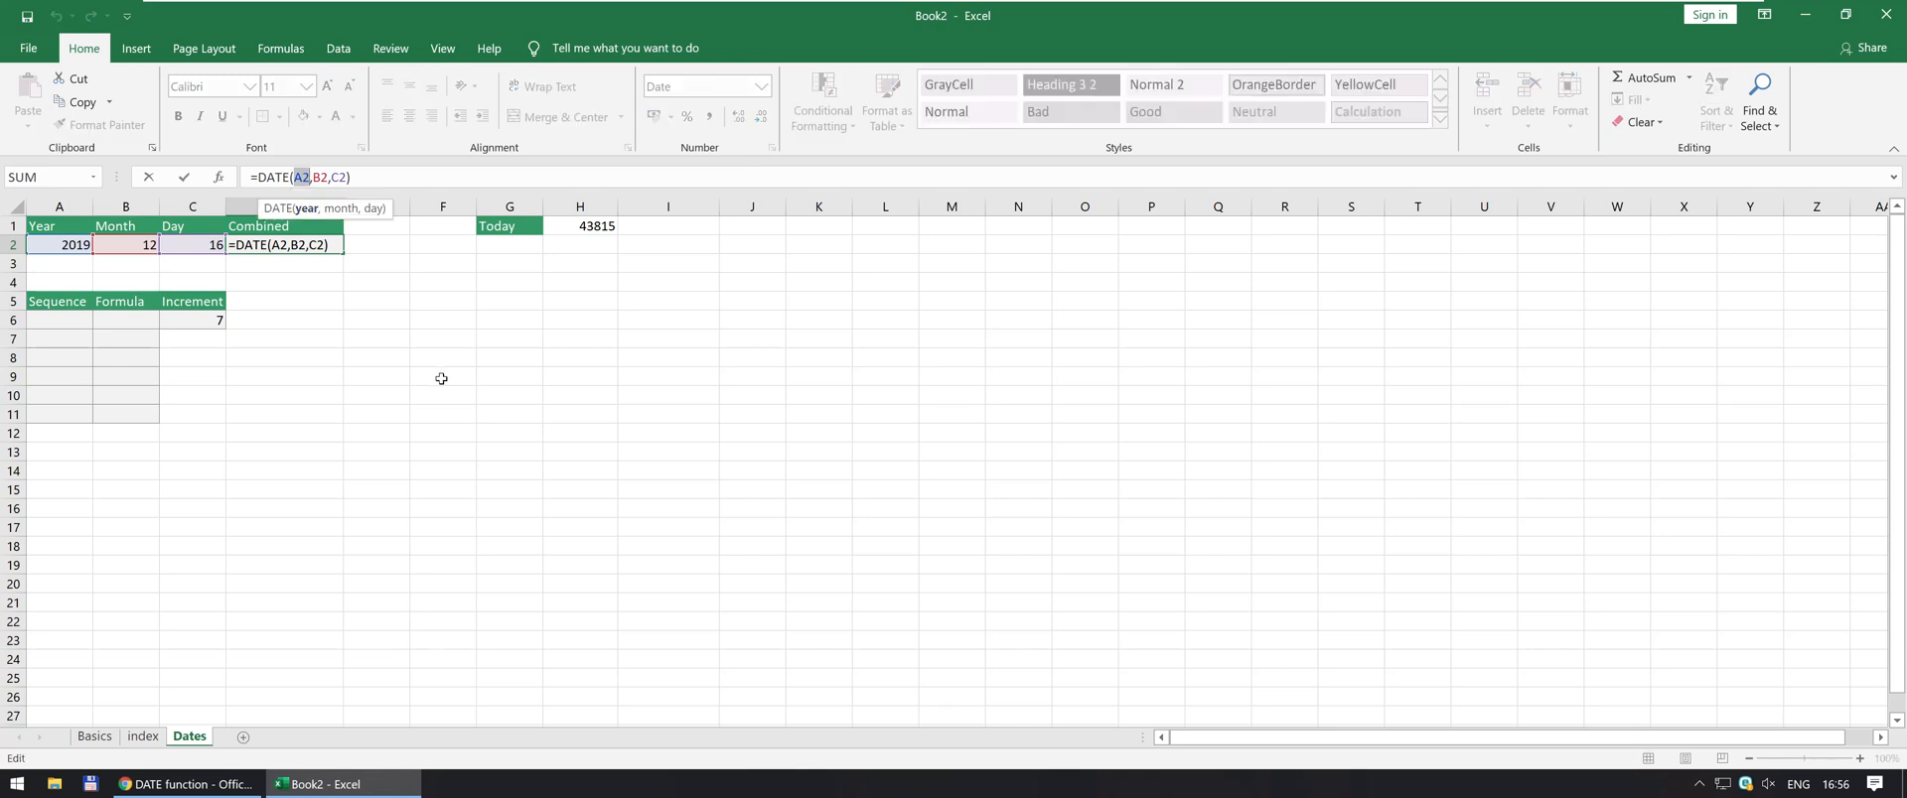
pyautogui.write('2010')
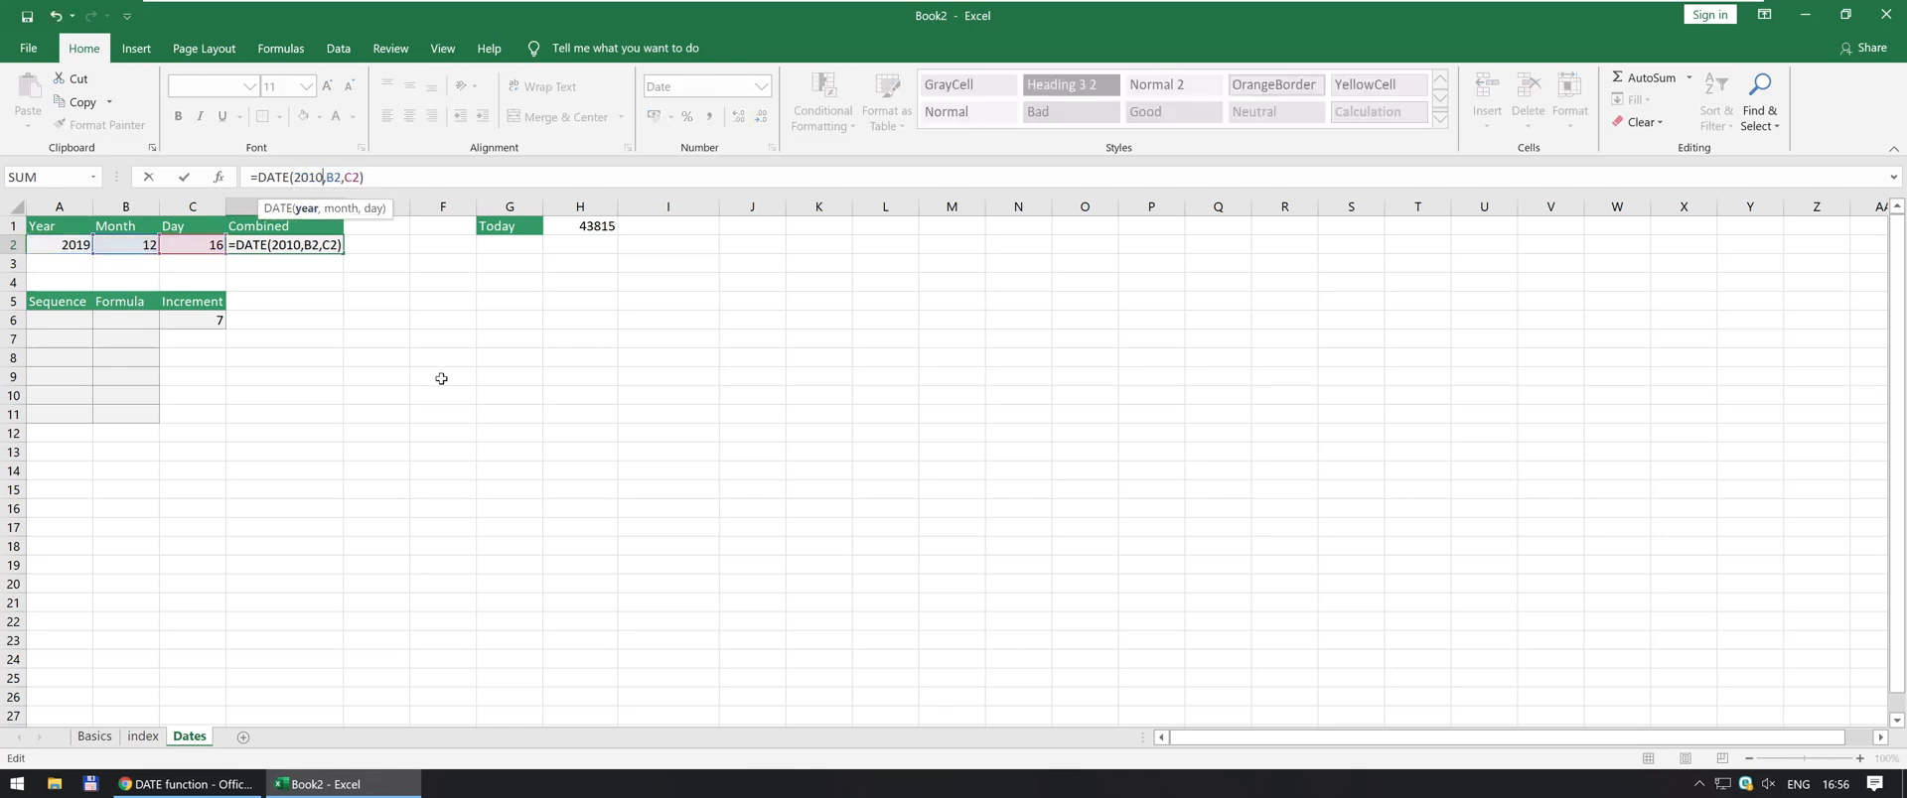
pyautogui.hotkey('ctrl', 'Return')
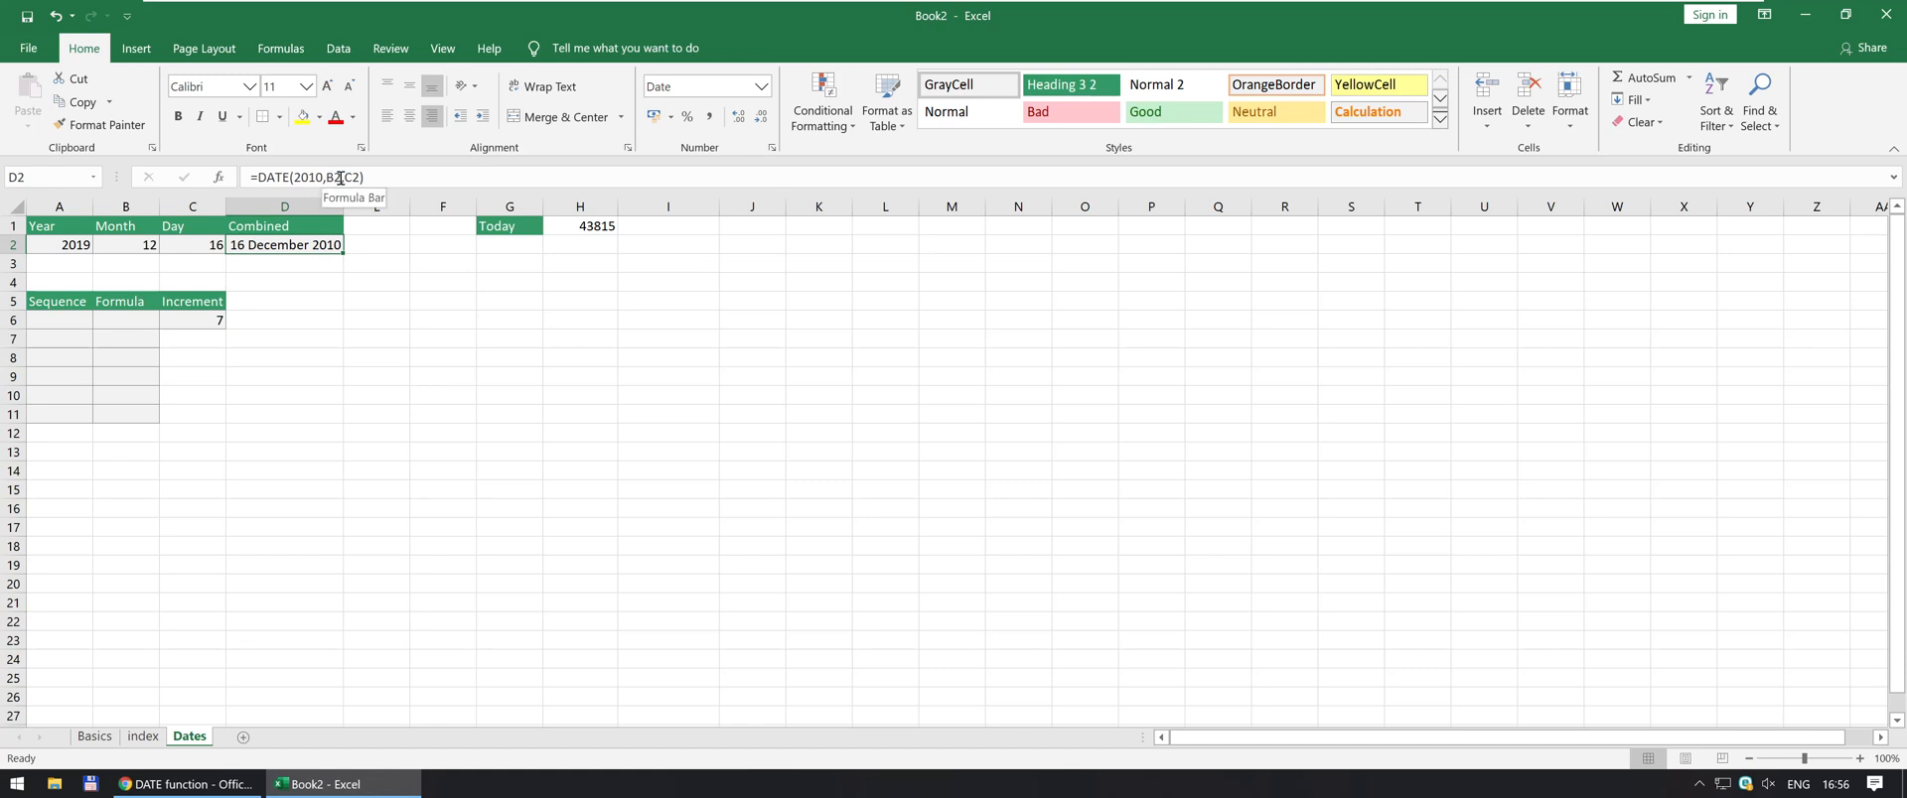
# Subtract 20 from the month argument in D2's formula, making it =DATE(2010,B2-20,C2)
pyautogui.click(340, 177)
pyautogui.write('-')
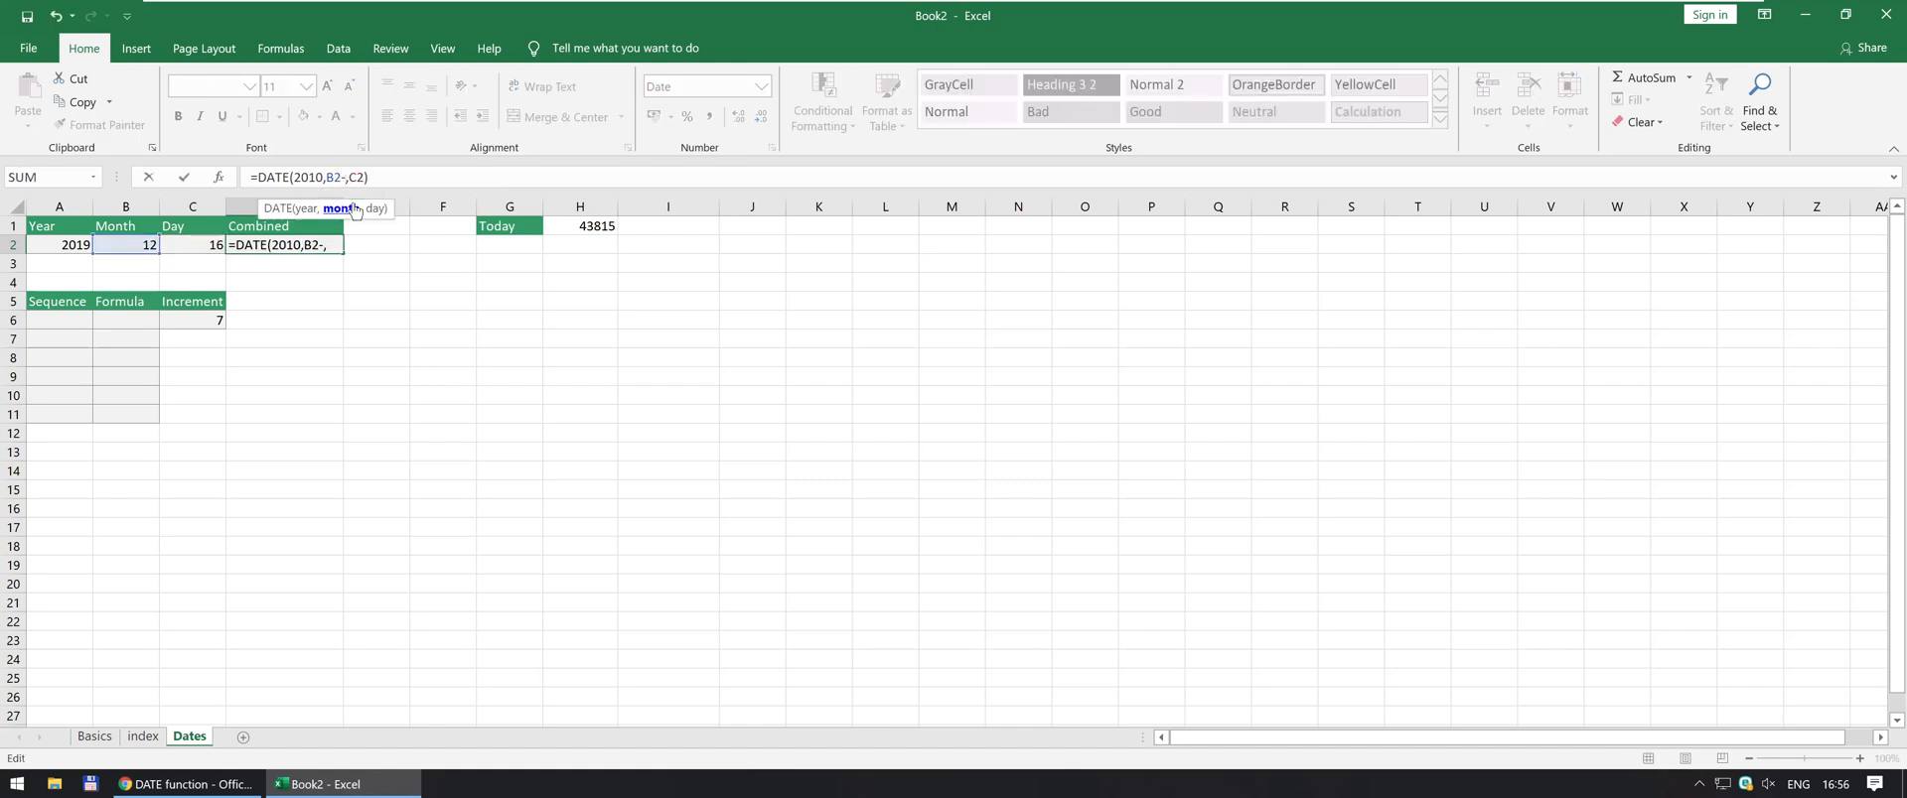
pyautogui.write('20')
pyautogui.press('Return')
pyautogui.press('Up')
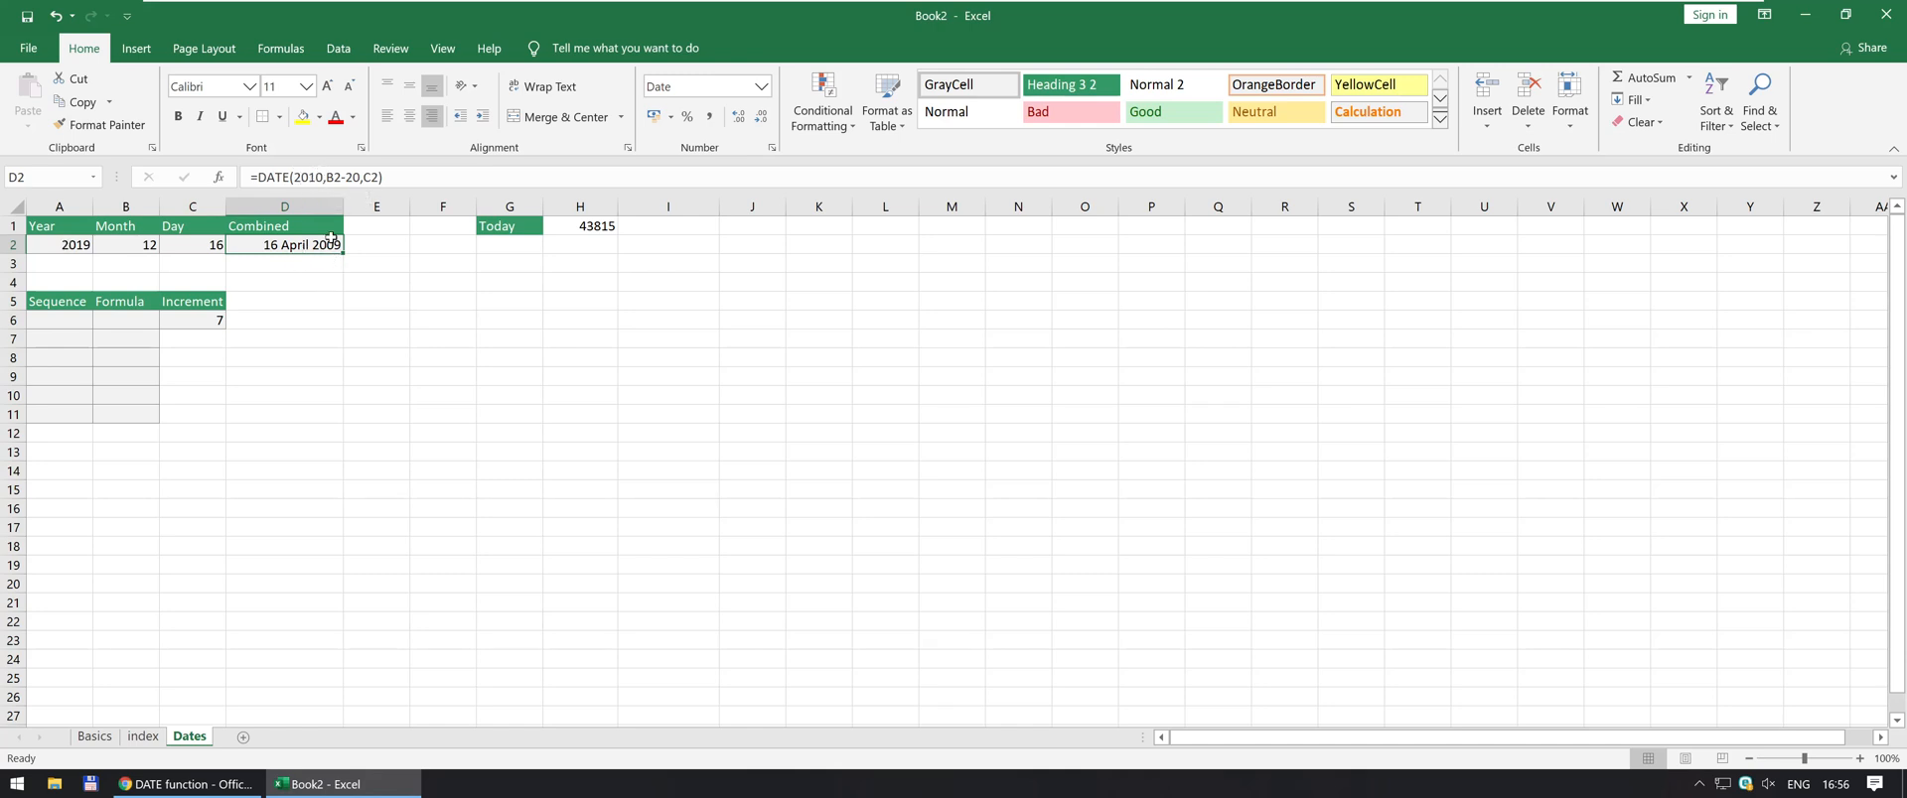
# Add 100 to the day argument in D2's formula, making it =DATE(2010,B2-20,C2+100)
pyautogui.click(377, 177)
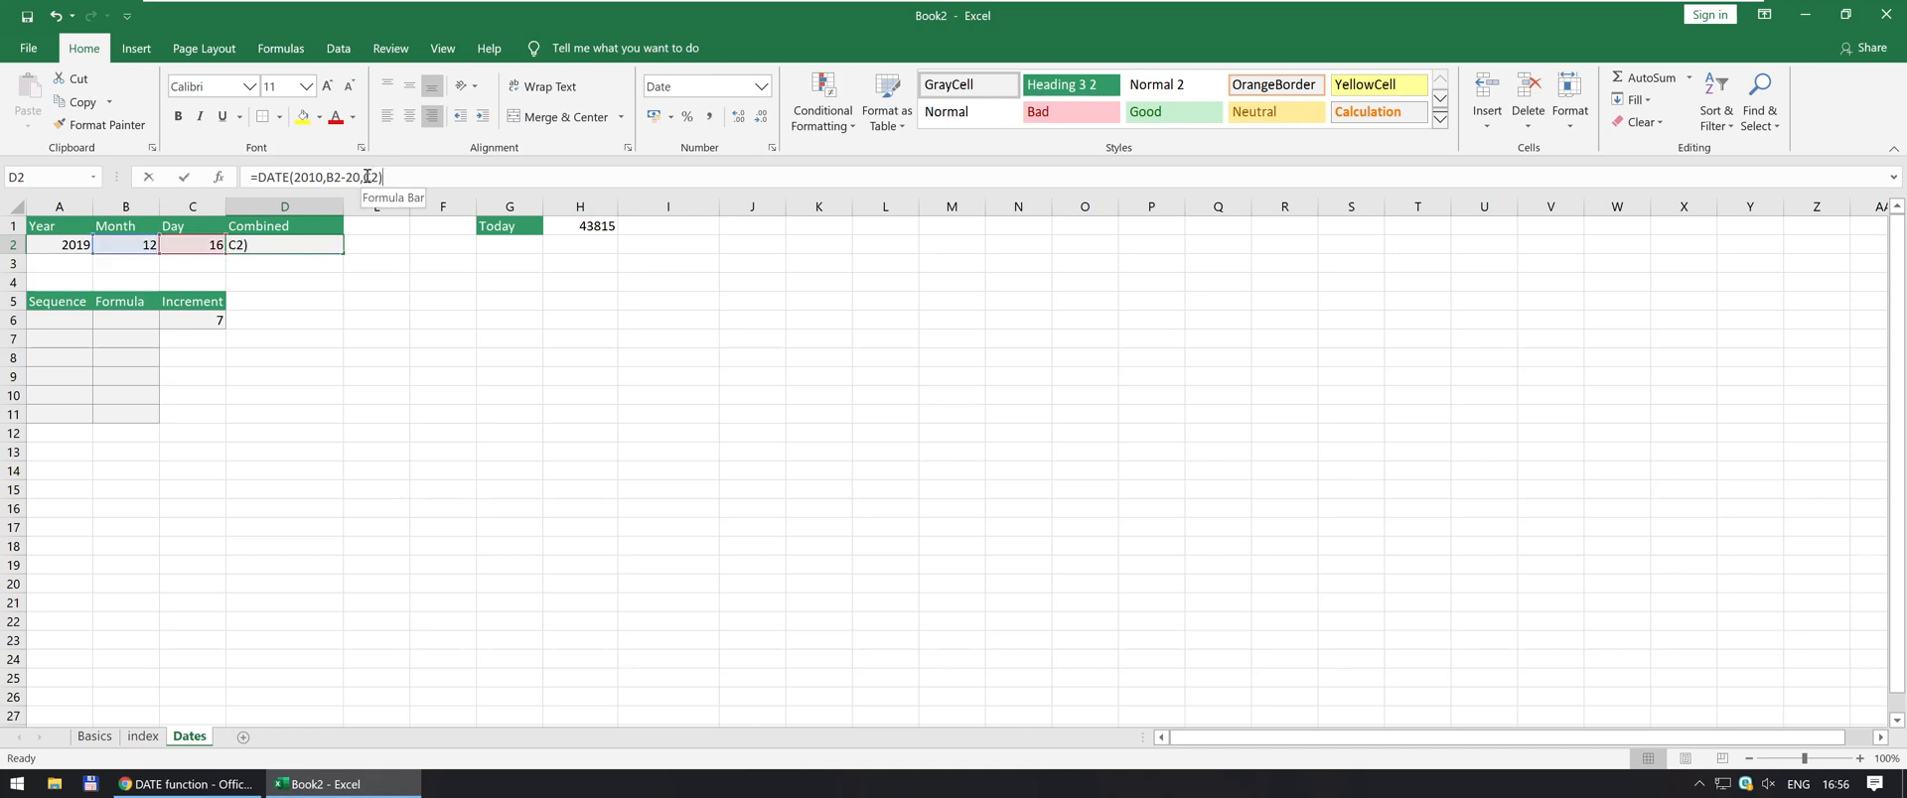
pyautogui.write('+100')
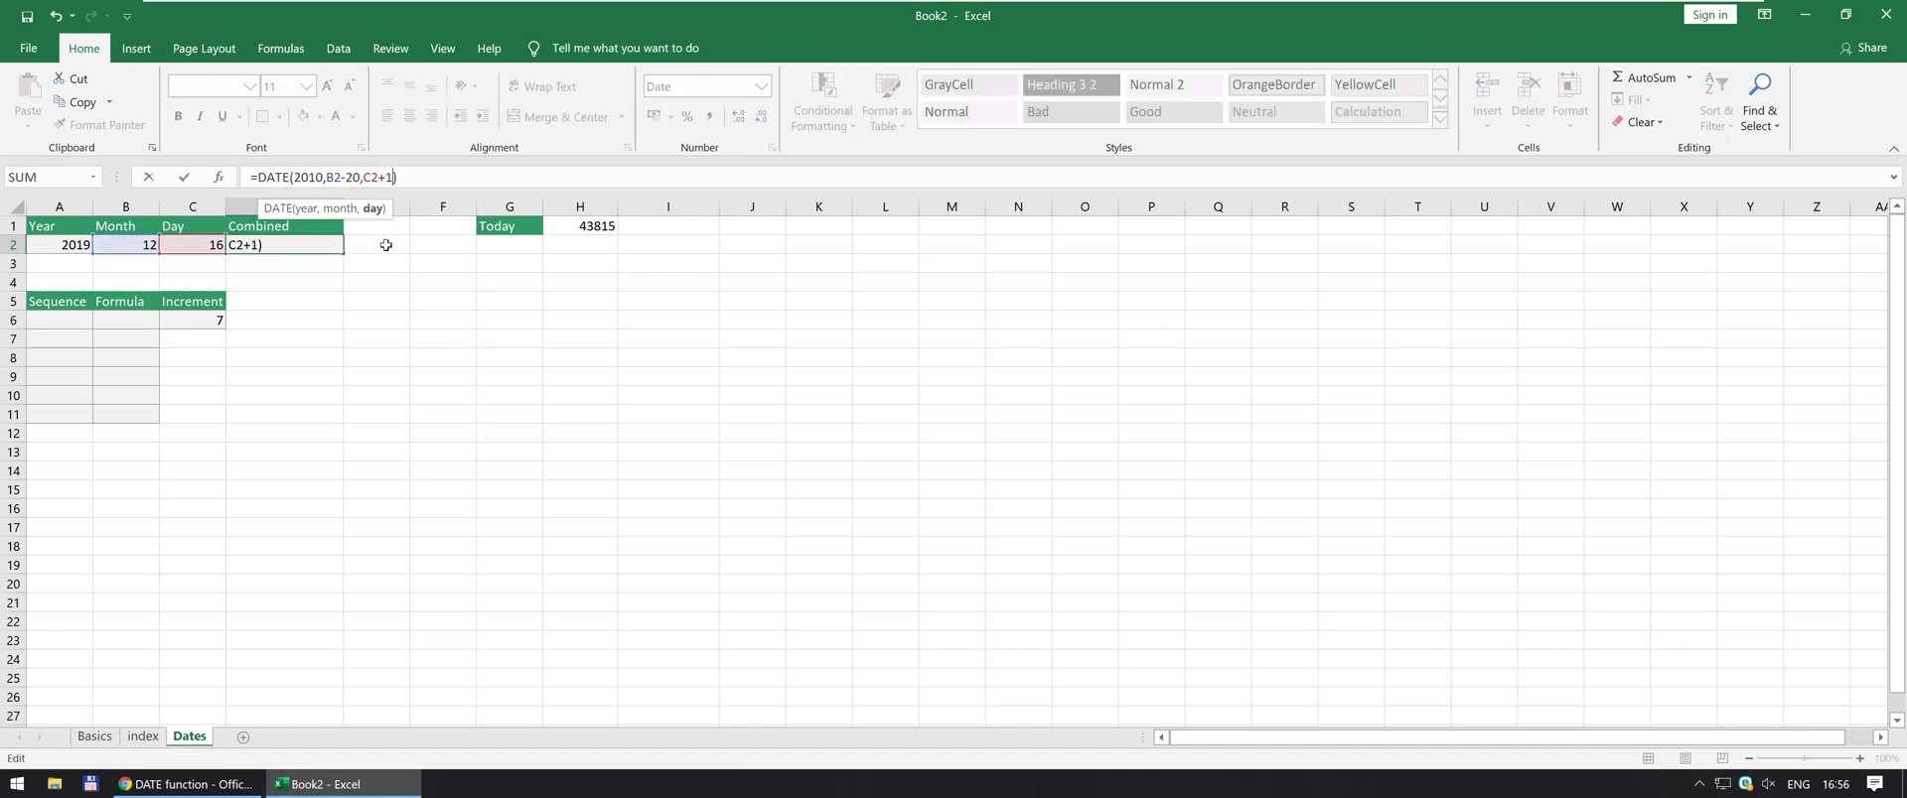
pyautogui.hotkey('ctrl', 'Return')
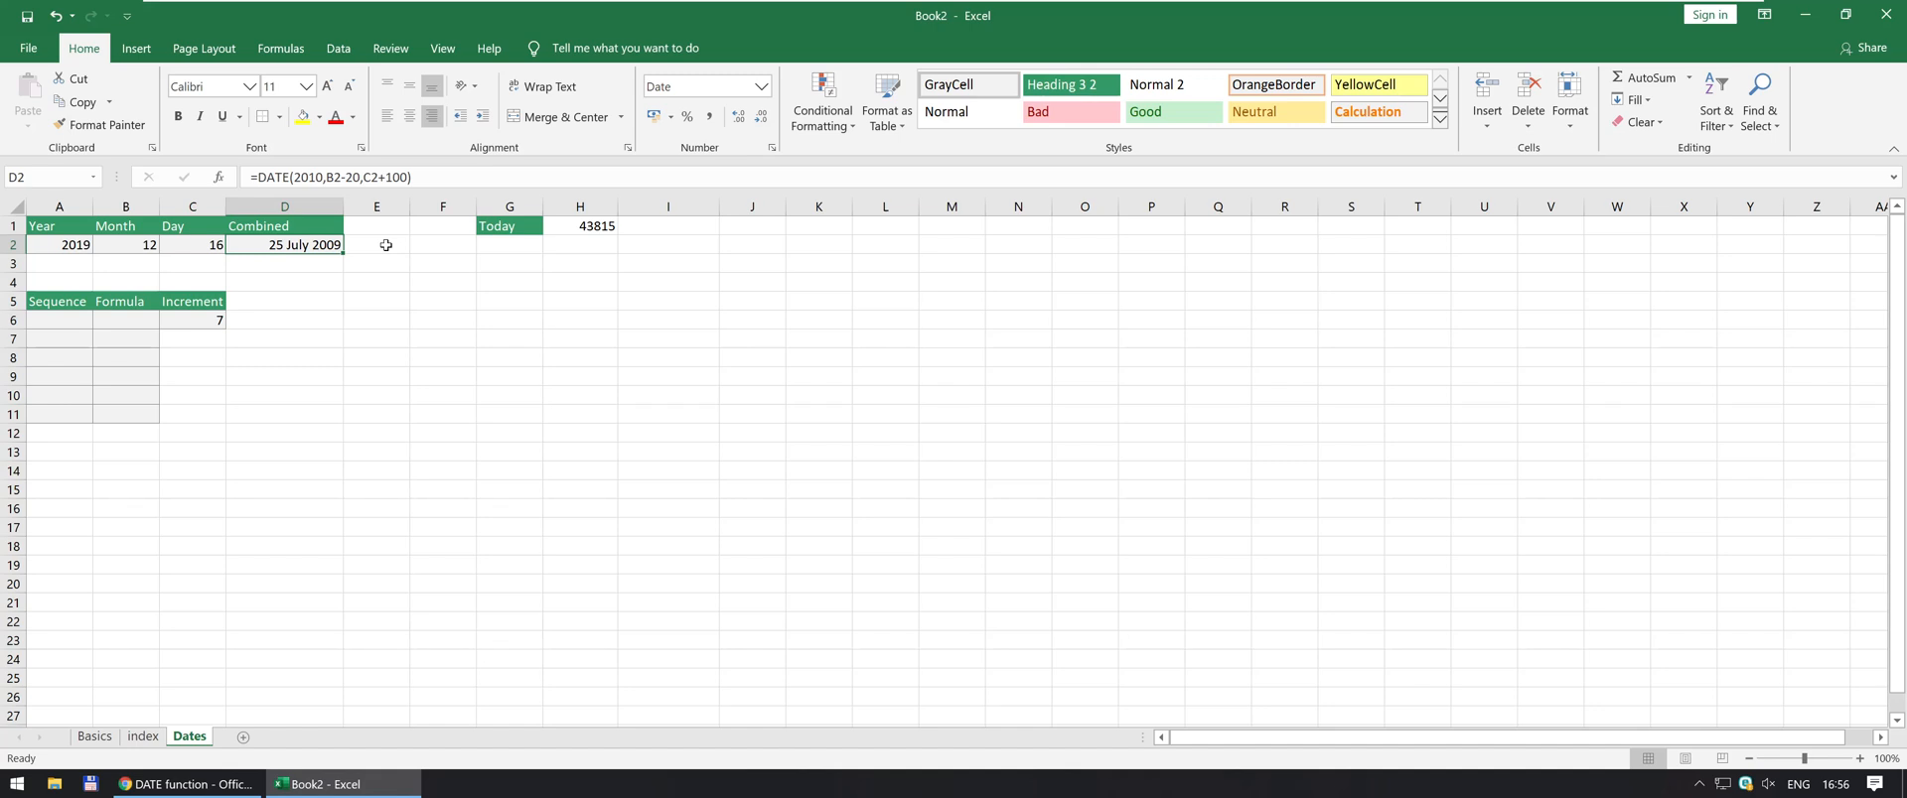
# Read the "Change the date format" section of the DATE help article in Chrome and return to Excel
pyautogui.hotkey('alt', 'Tab')
pyautogui.scroll(-9, 273, 483)
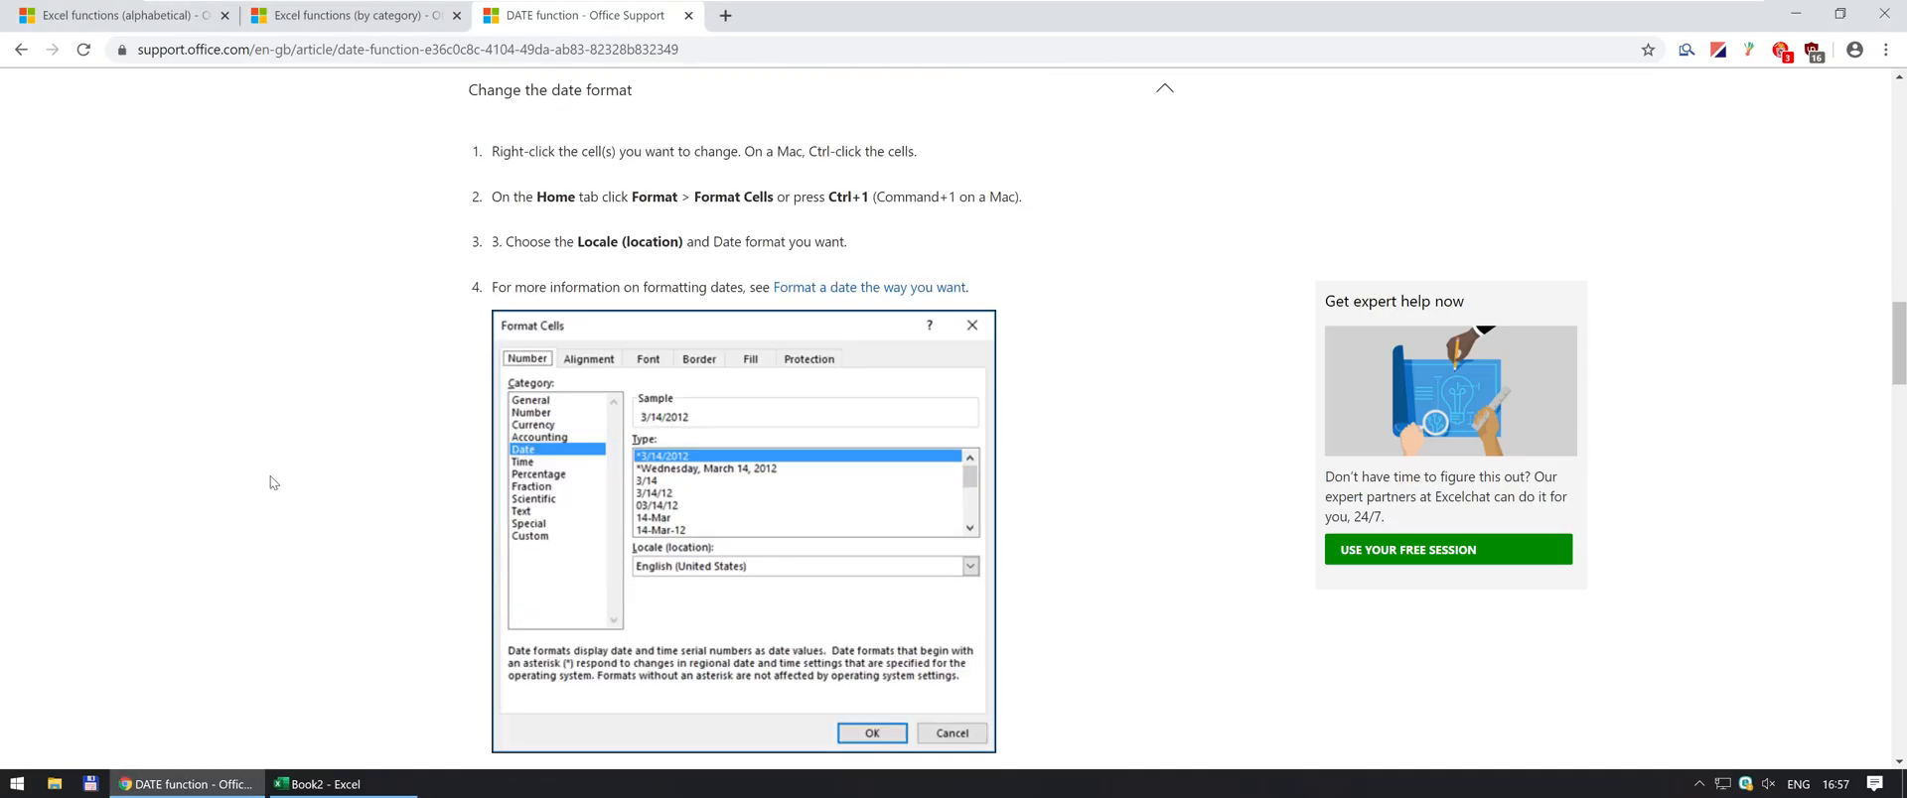
pyautogui.scroll(-1, 289, 412)
pyautogui.scroll(2, 294, 410)
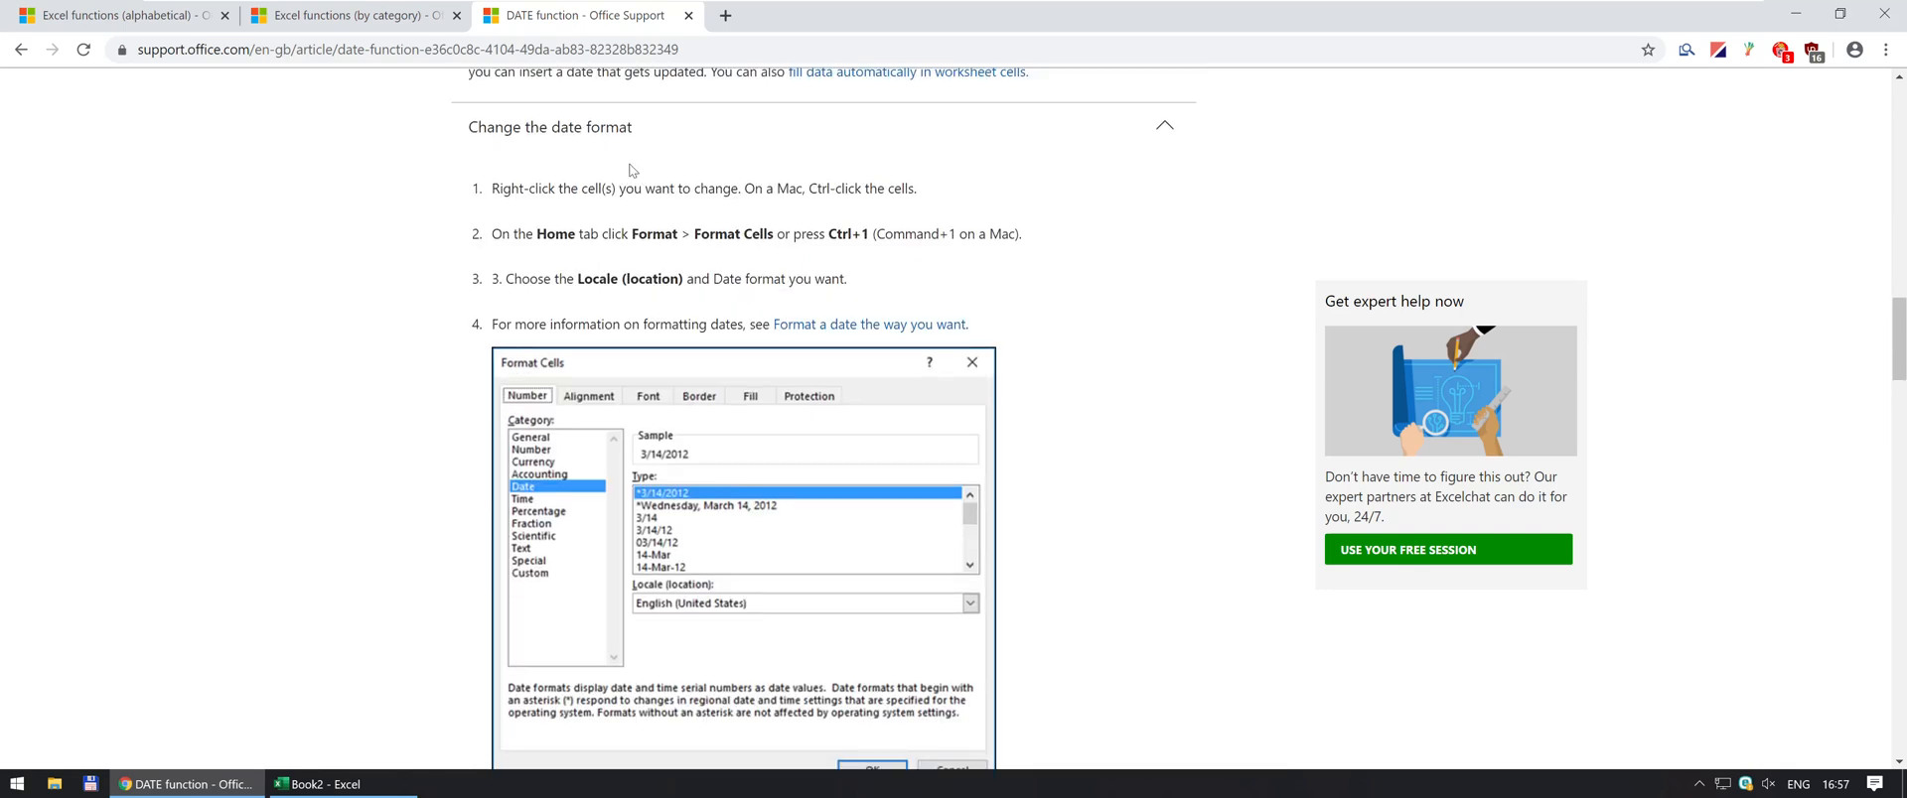
pyautogui.hotkey('alt', 'Tab')
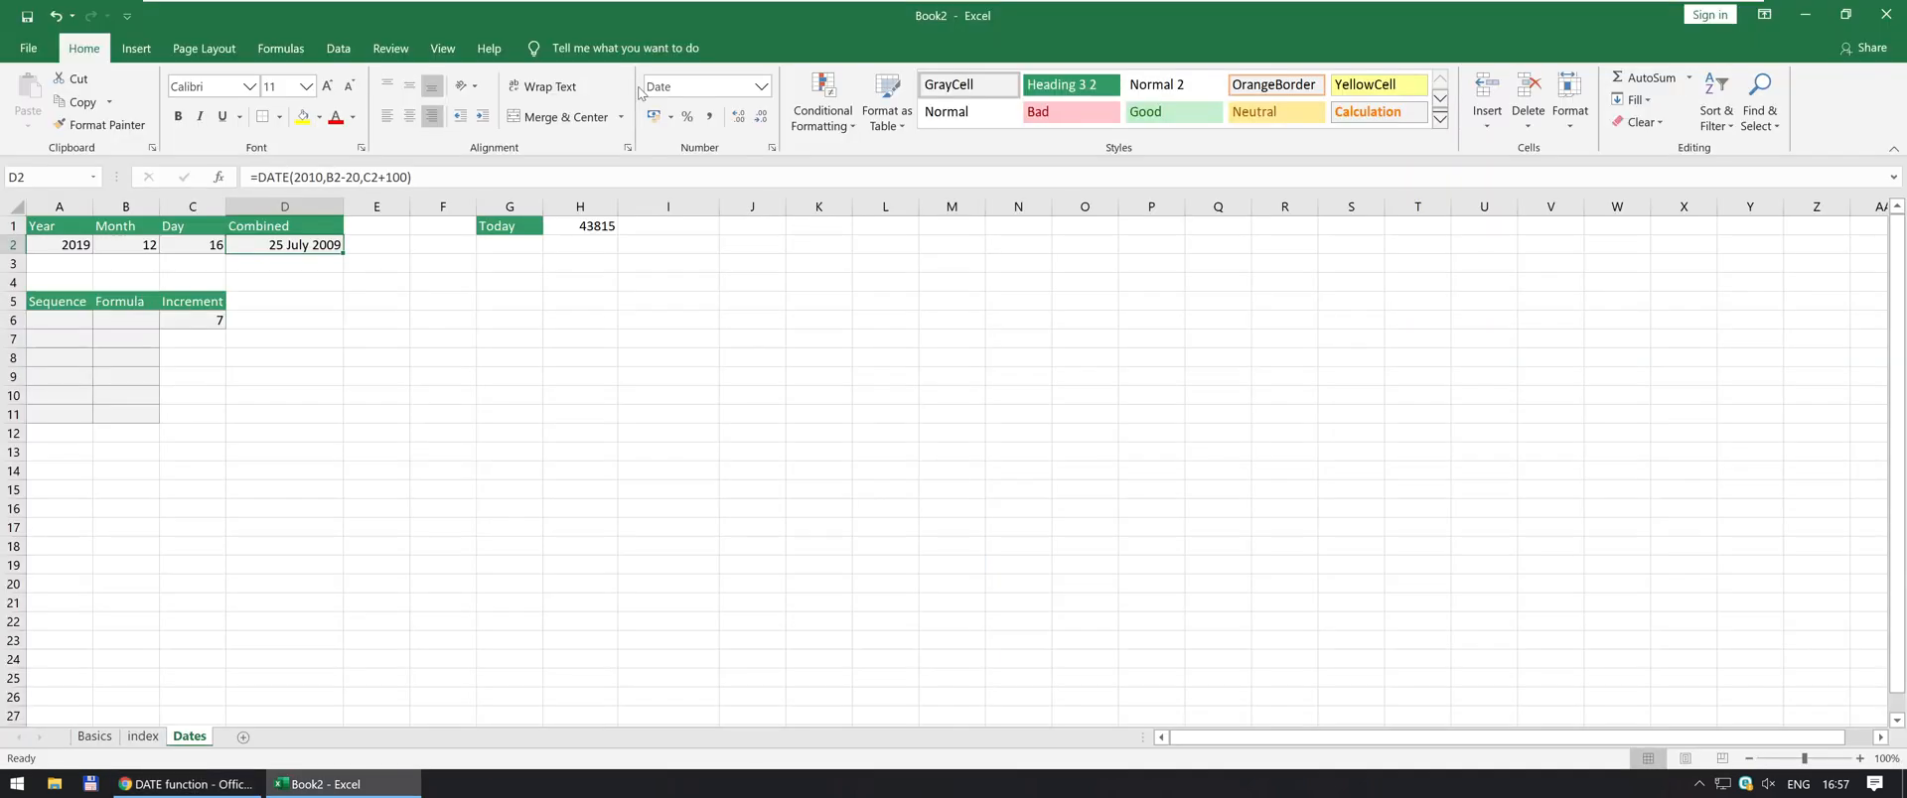
# Examine the date types, custom format codes and locale options for D2 in Format Cells, leaving without applying any
pyautogui.click(760, 88)
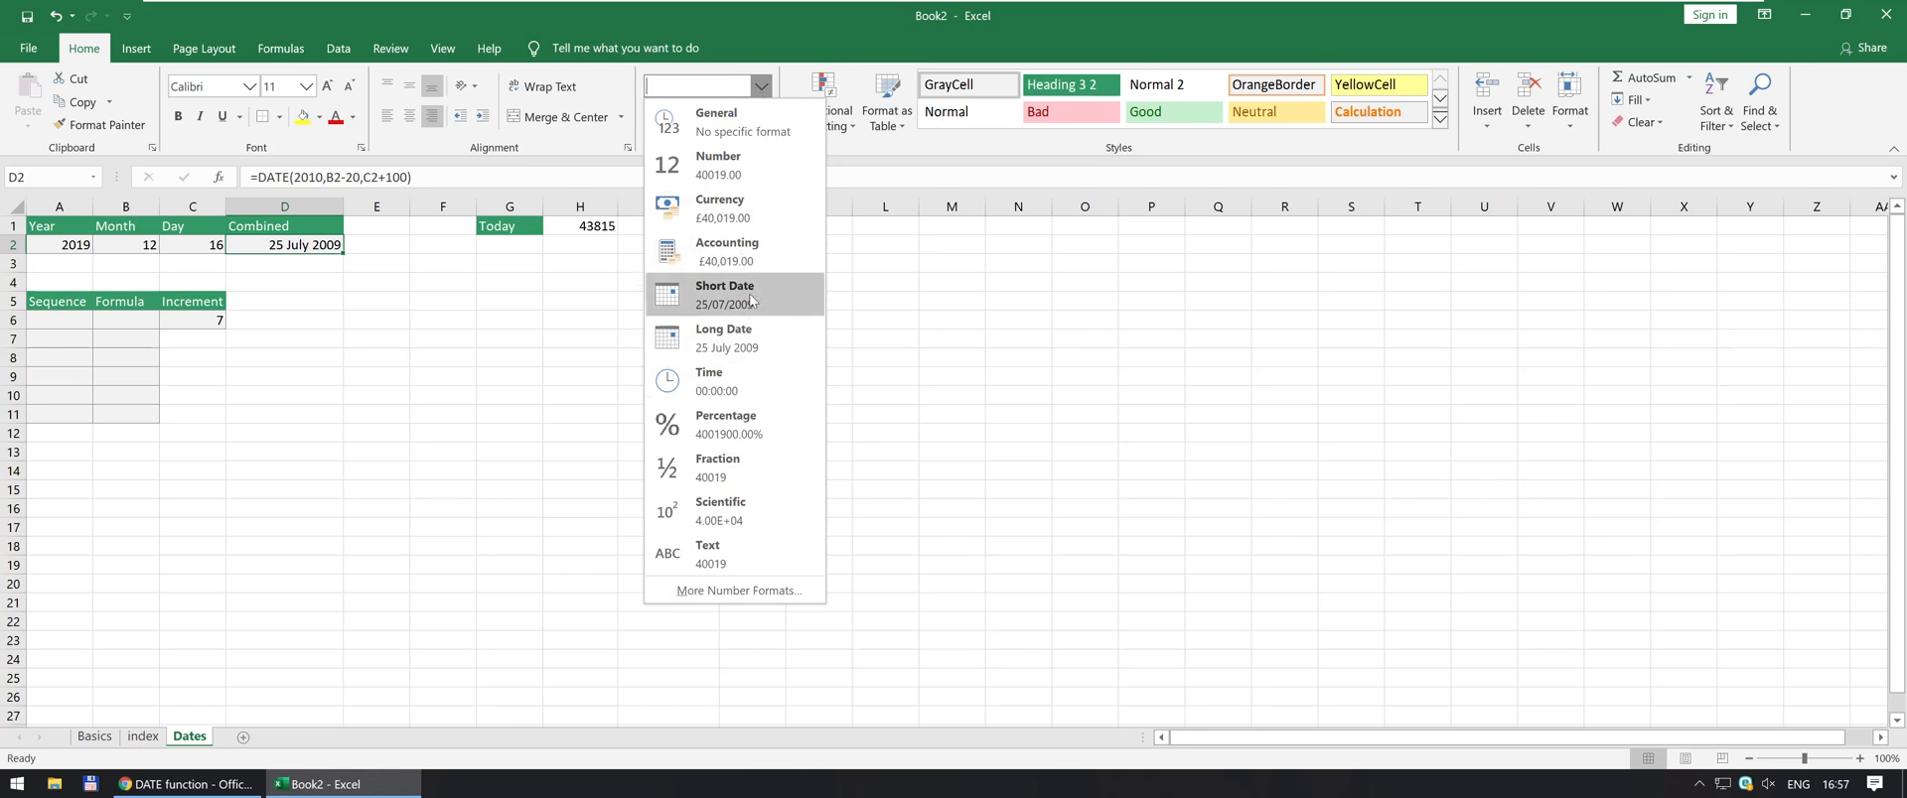
pyautogui.click(740, 590)
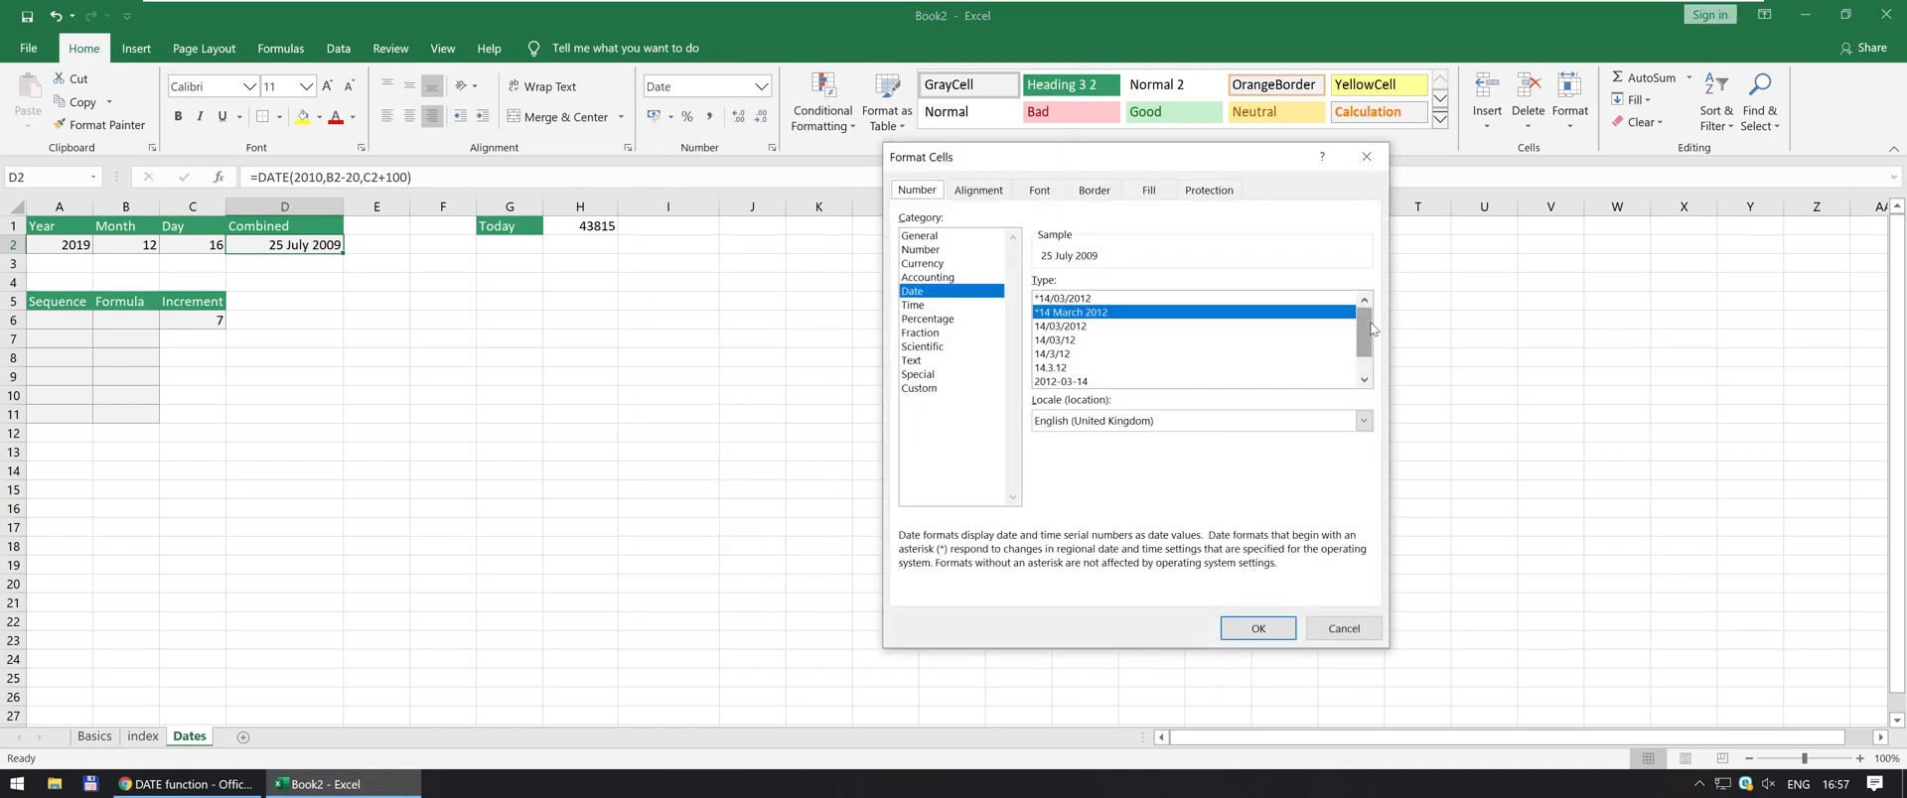
pyautogui.moveTo(1370, 336); pyautogui.dragTo(1370, 354)
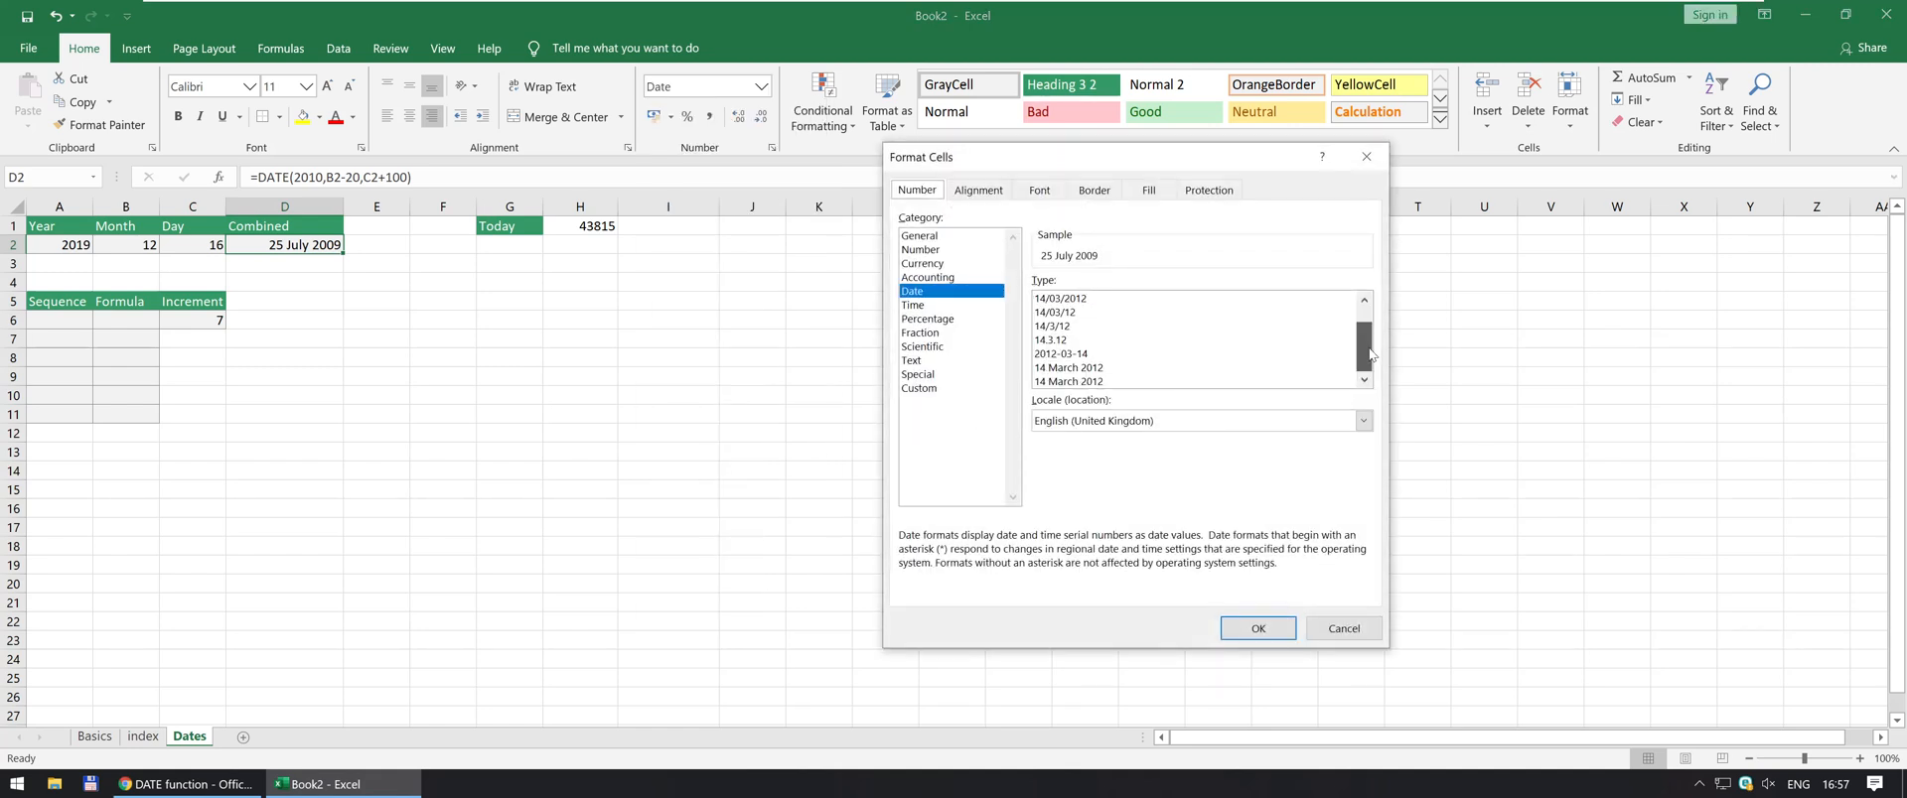
pyautogui.click(1122, 354)
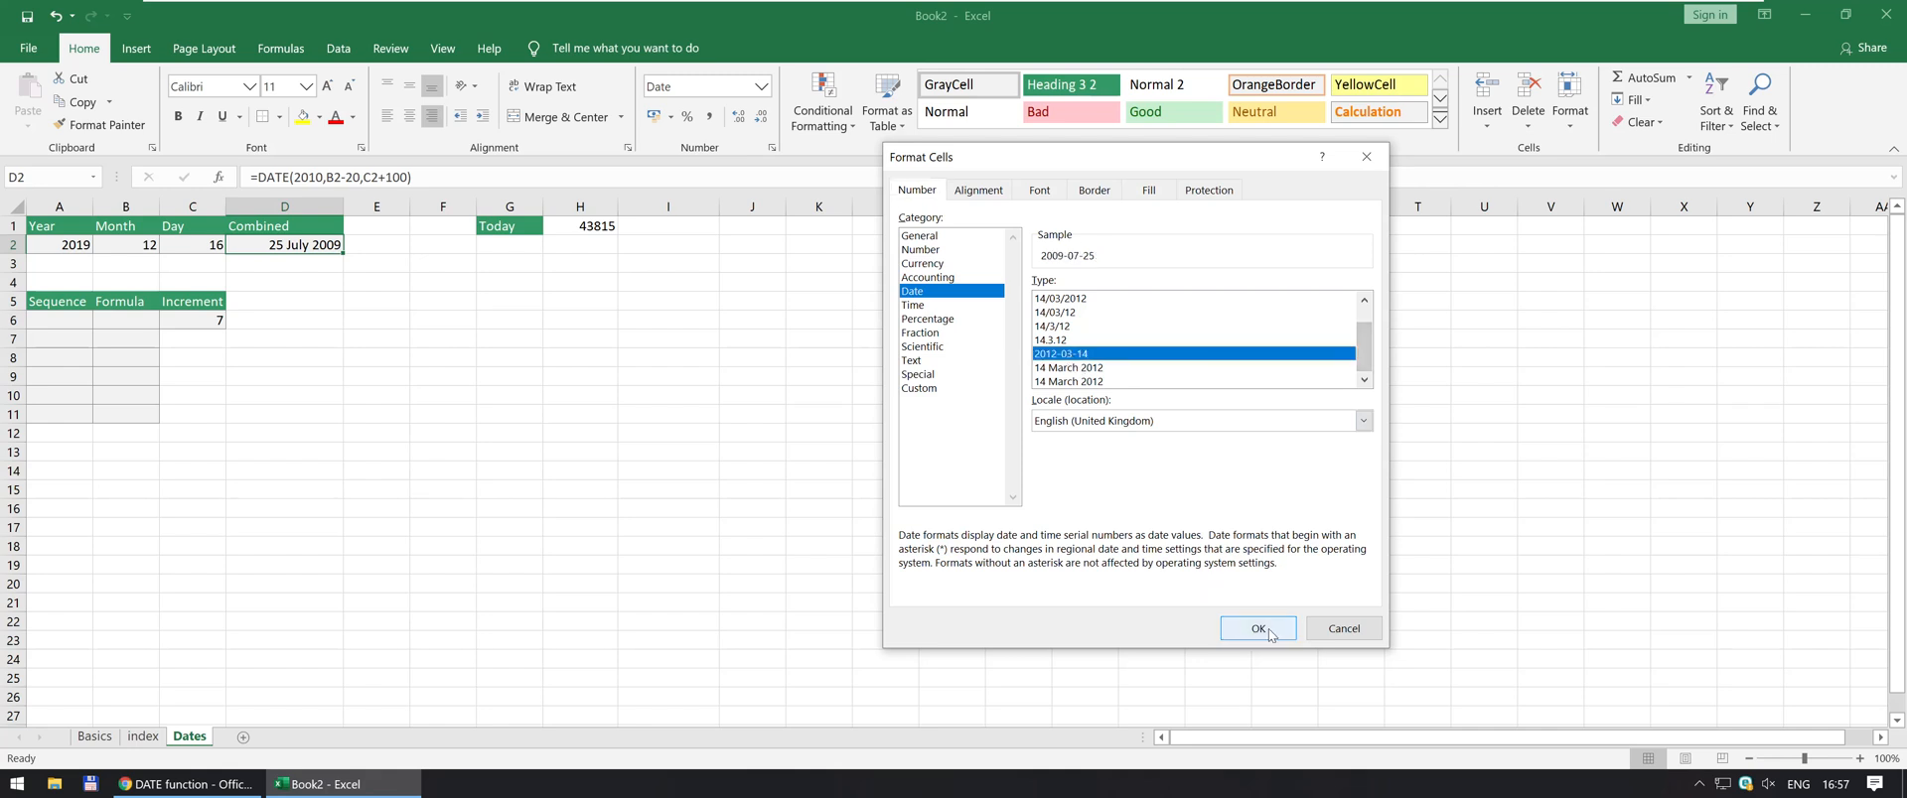
pyautogui.click(919, 389)
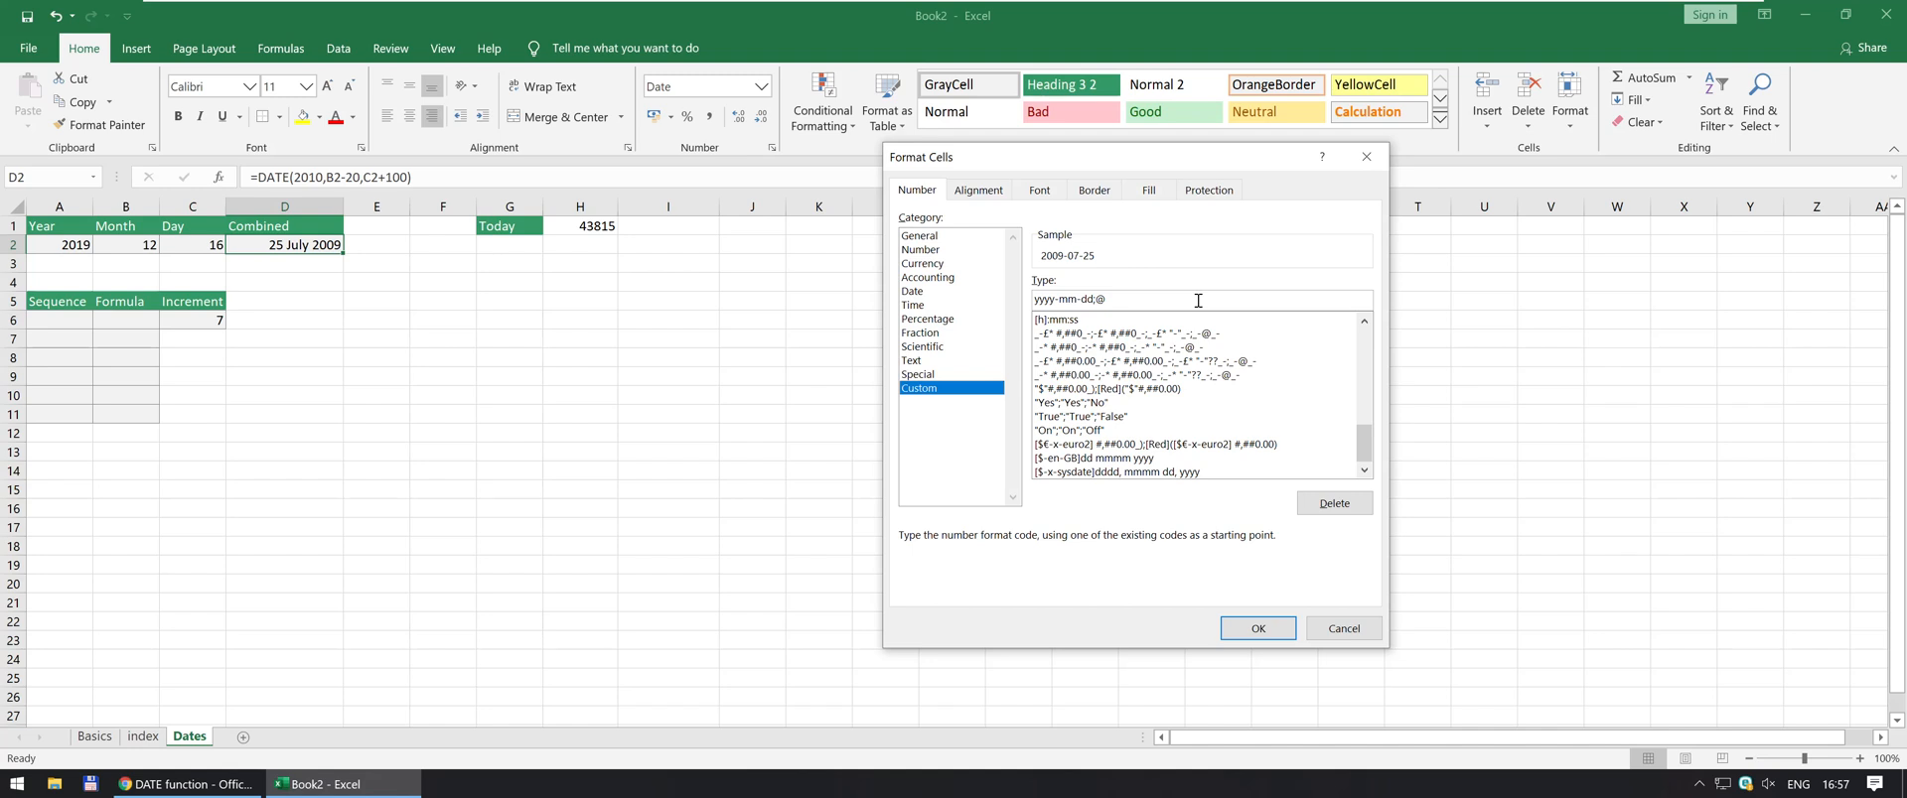
pyautogui.click(937, 292)
pyautogui.click(1102, 421)
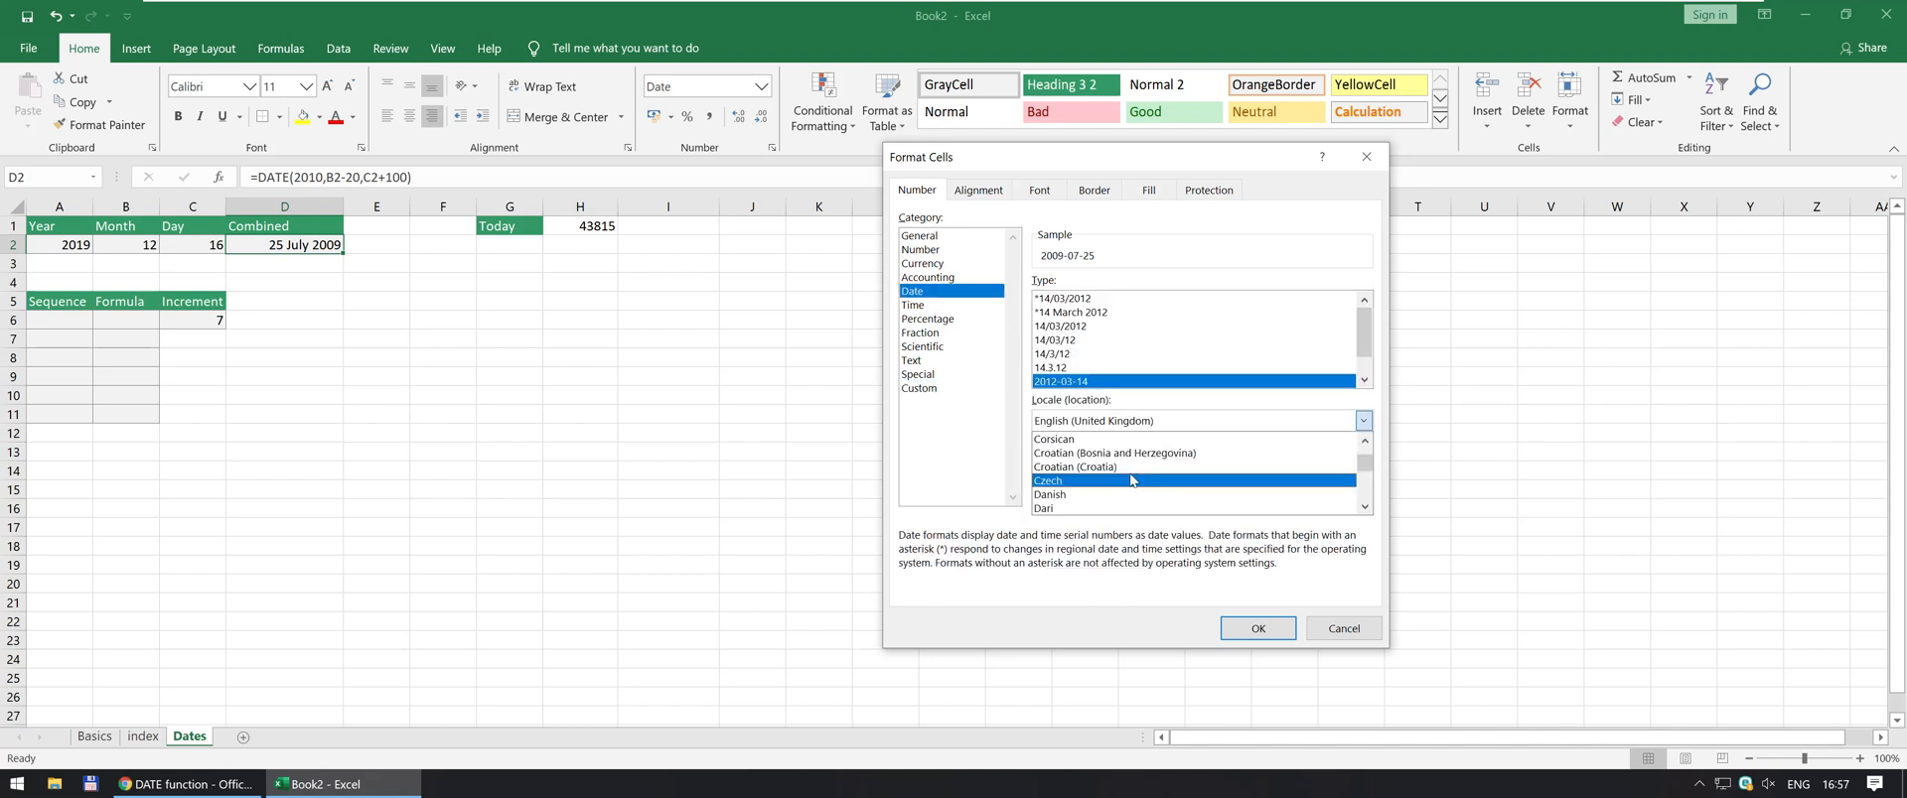
pyautogui.scroll(3, 1133, 481)
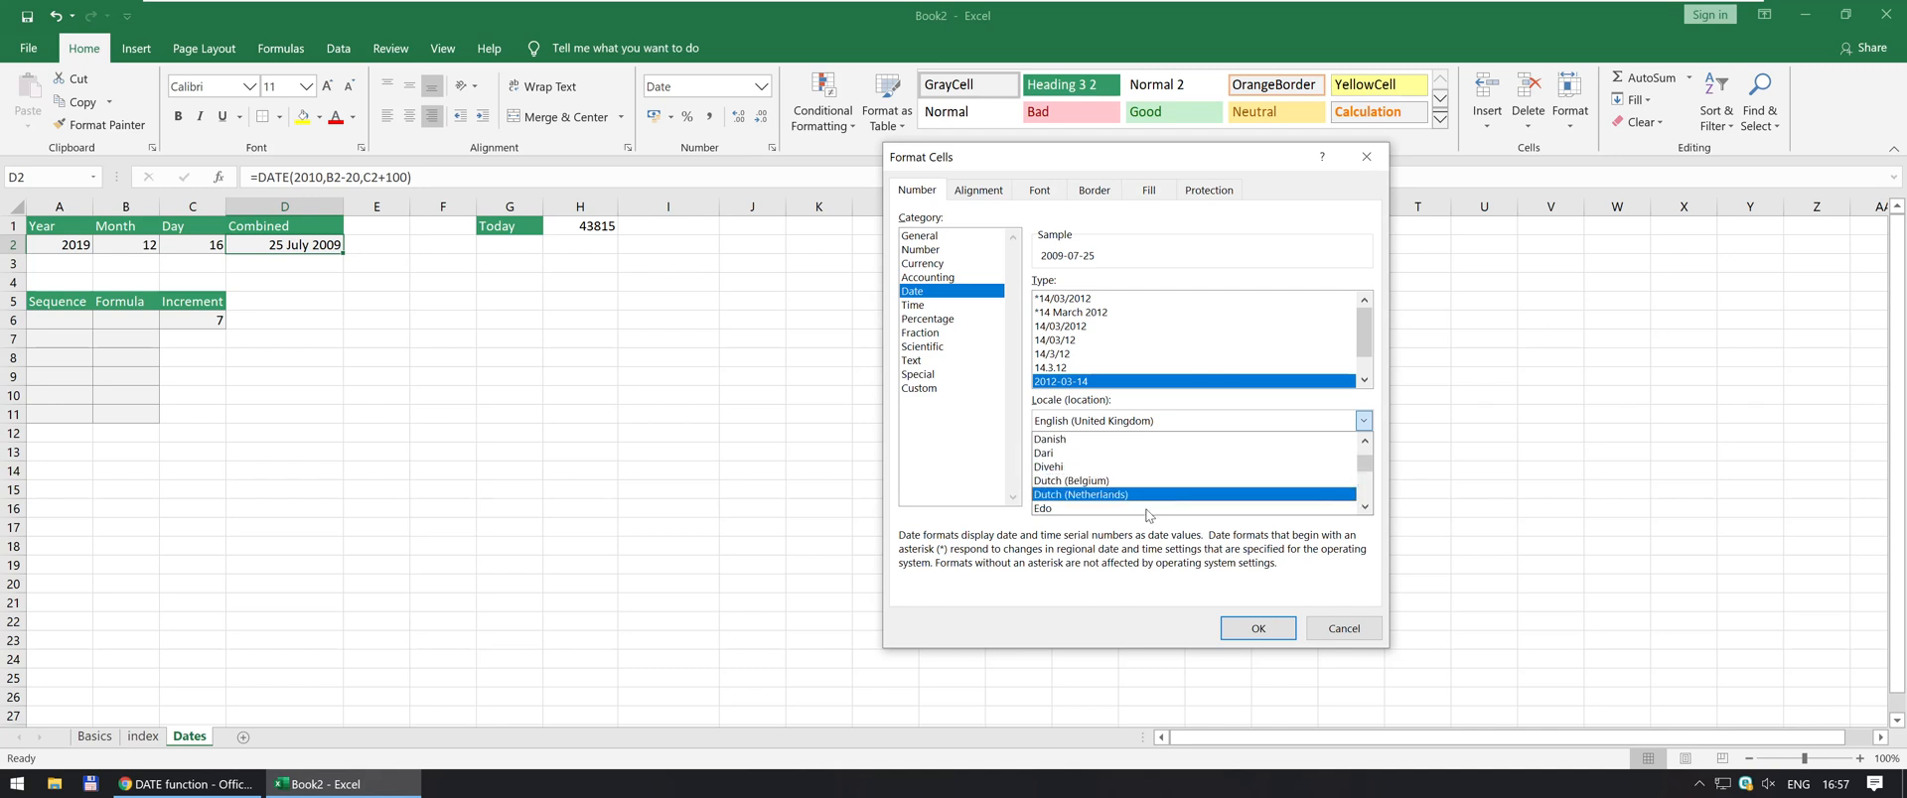
pyautogui.click(1341, 631)
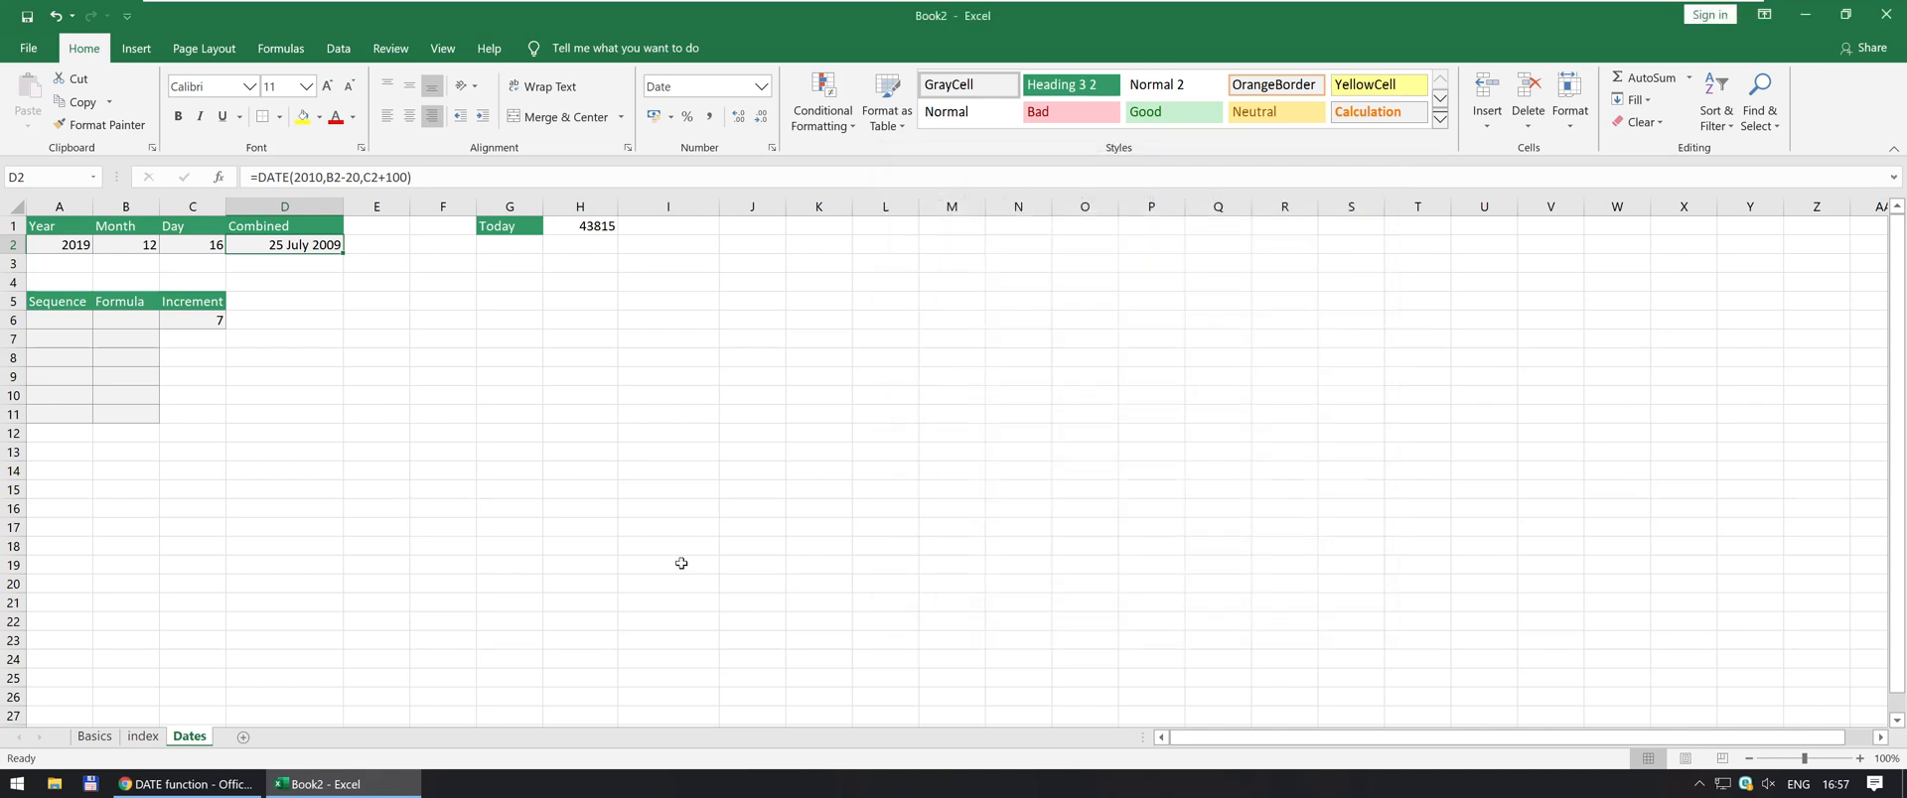
# Clear the date formula from cell D2 under the Combined heading
pyautogui.click(56, 319)
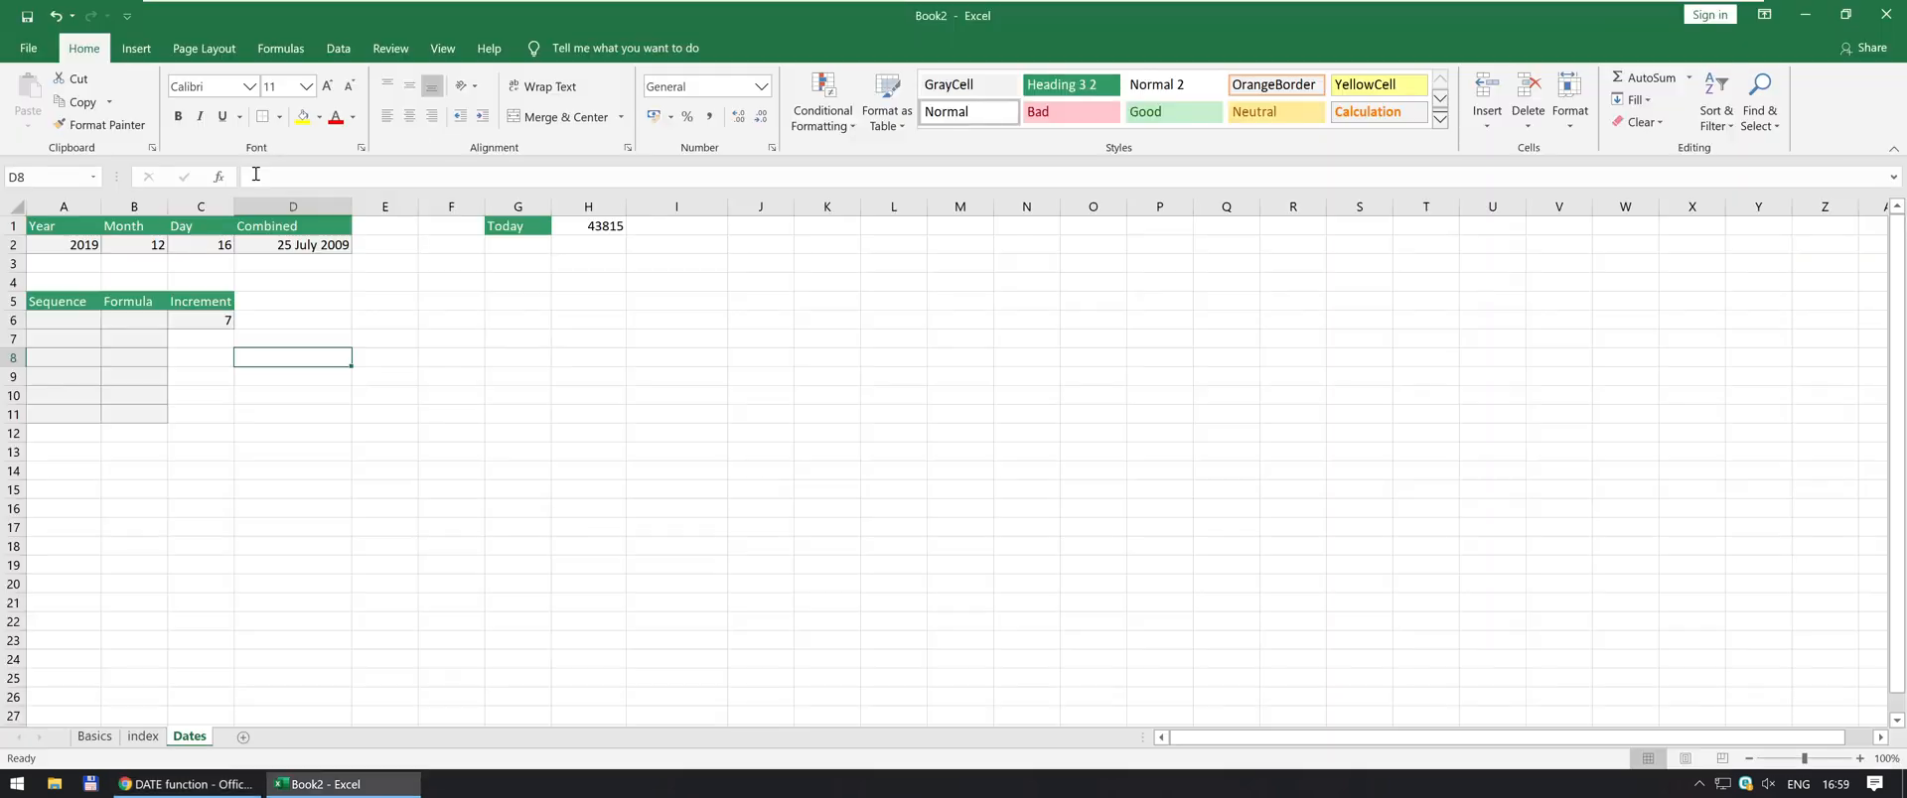
pyautogui.hotkey('alt', 'Tab')
pyautogui.moveTo(83, 241); pyautogui.dragTo(217, 245)
pyautogui.click(303, 244)
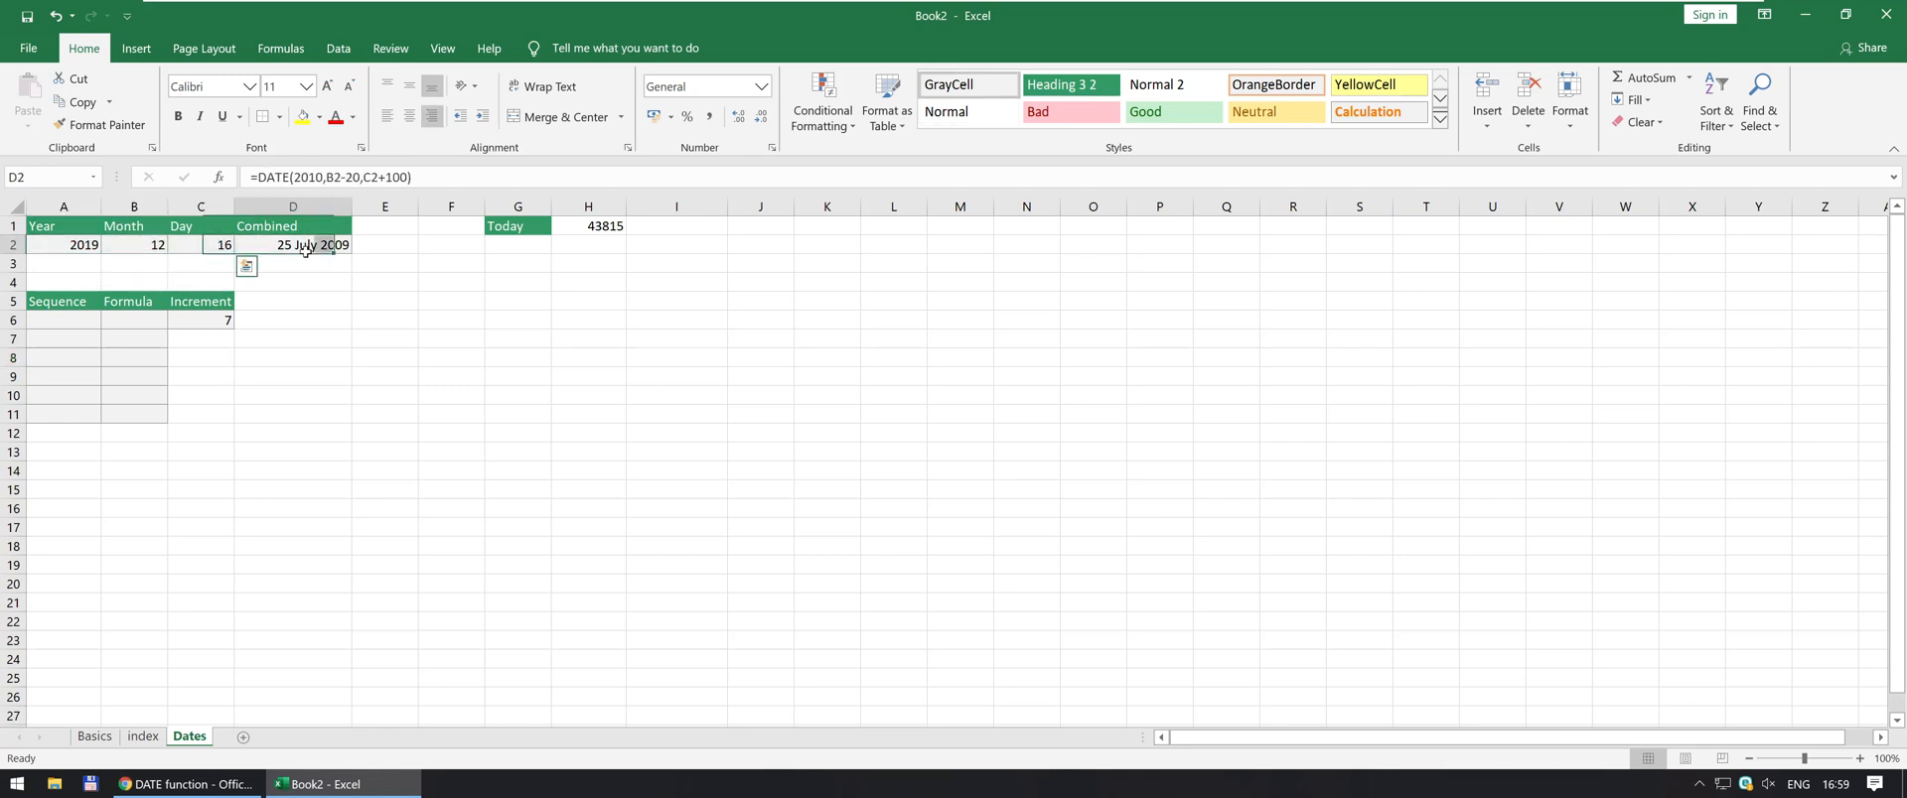
pyautogui.press('Delete')
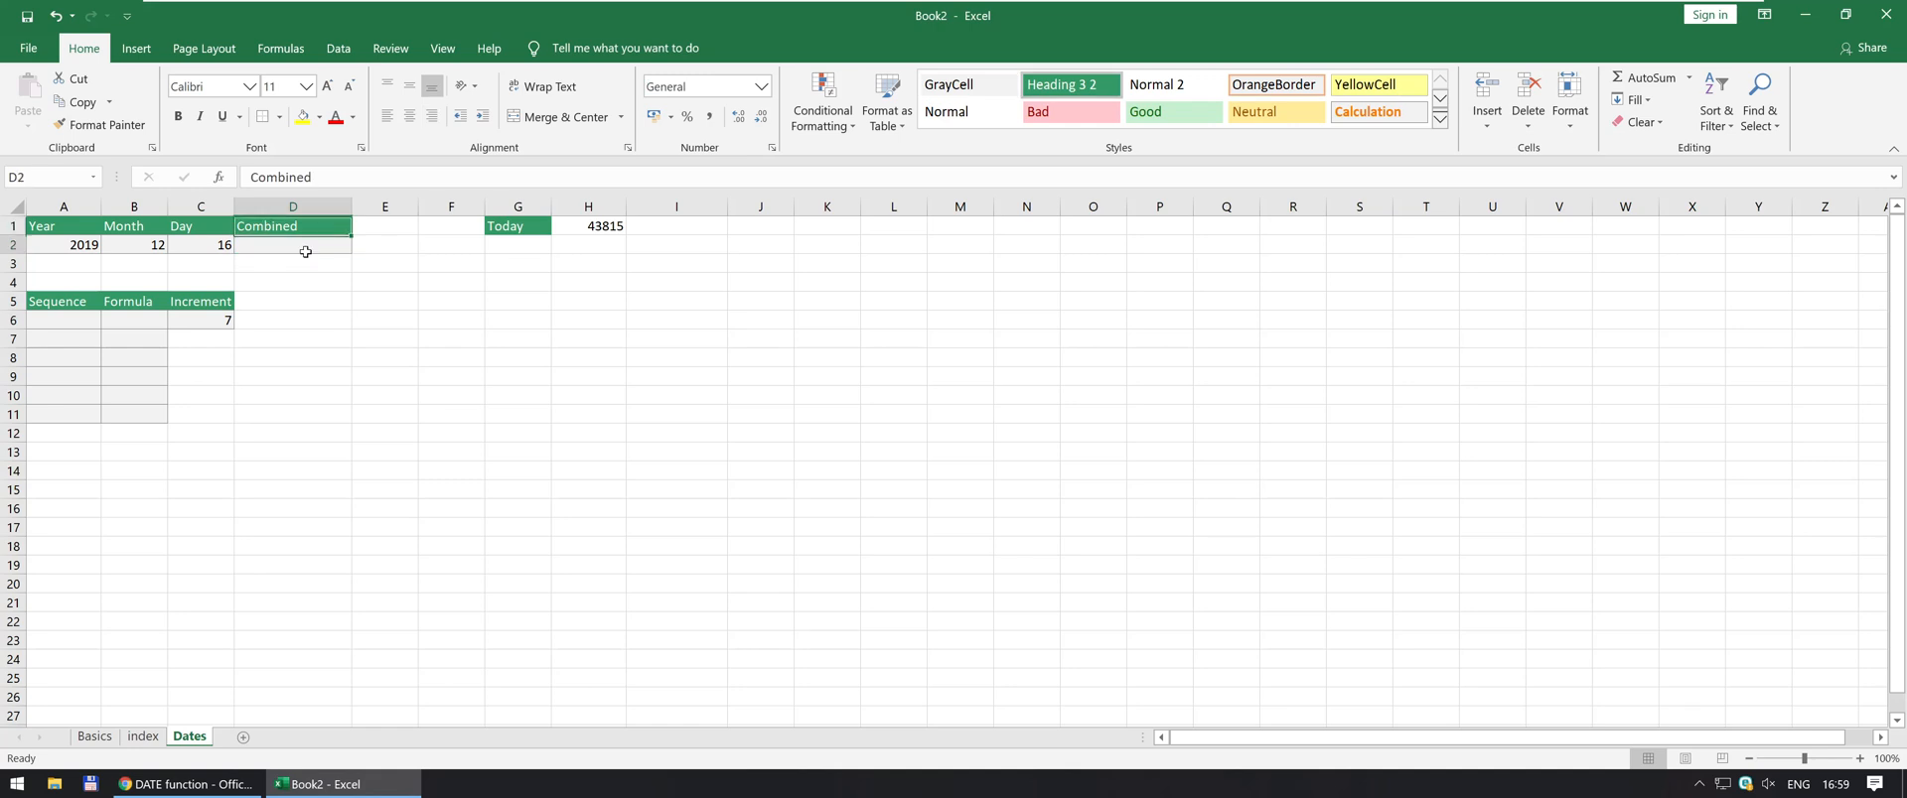
# Enter =DATE(A2,B2,C2) in cell B6 under the Formula heading
pyautogui.press('Down')
pyautogui.press('Down')
pyautogui.press('Down')
pyautogui.press('Down')
pyautogui.press('Down')
pyautogui.press('Left')
pyautogui.press('Up')
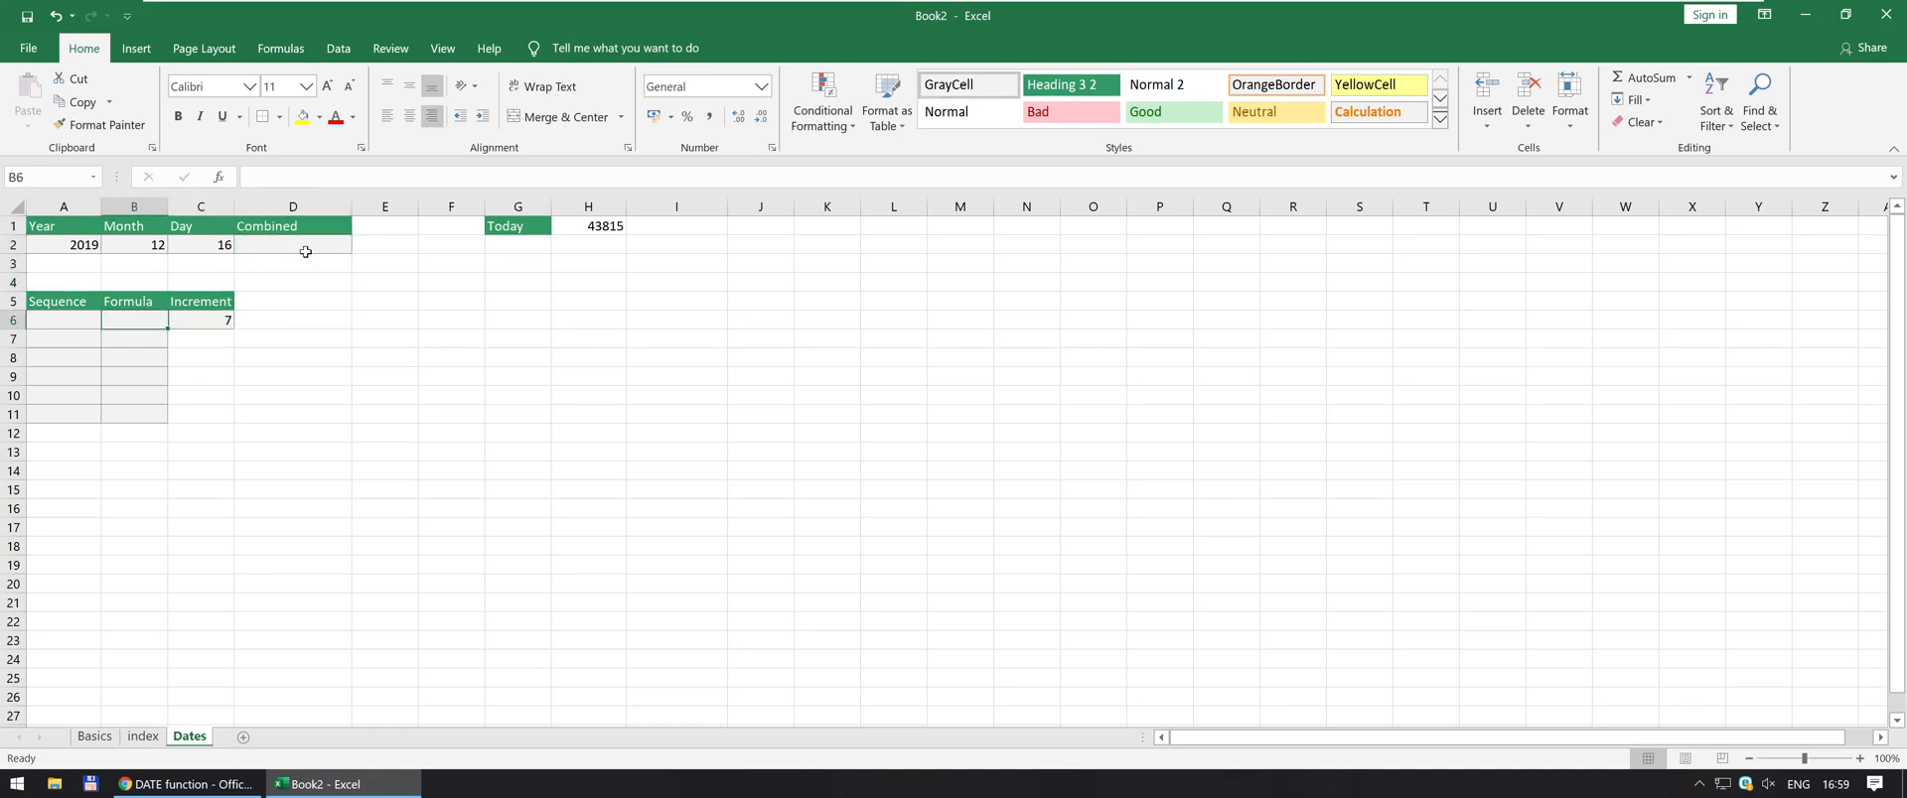
pyautogui.press('Left')
pyautogui.write('=')
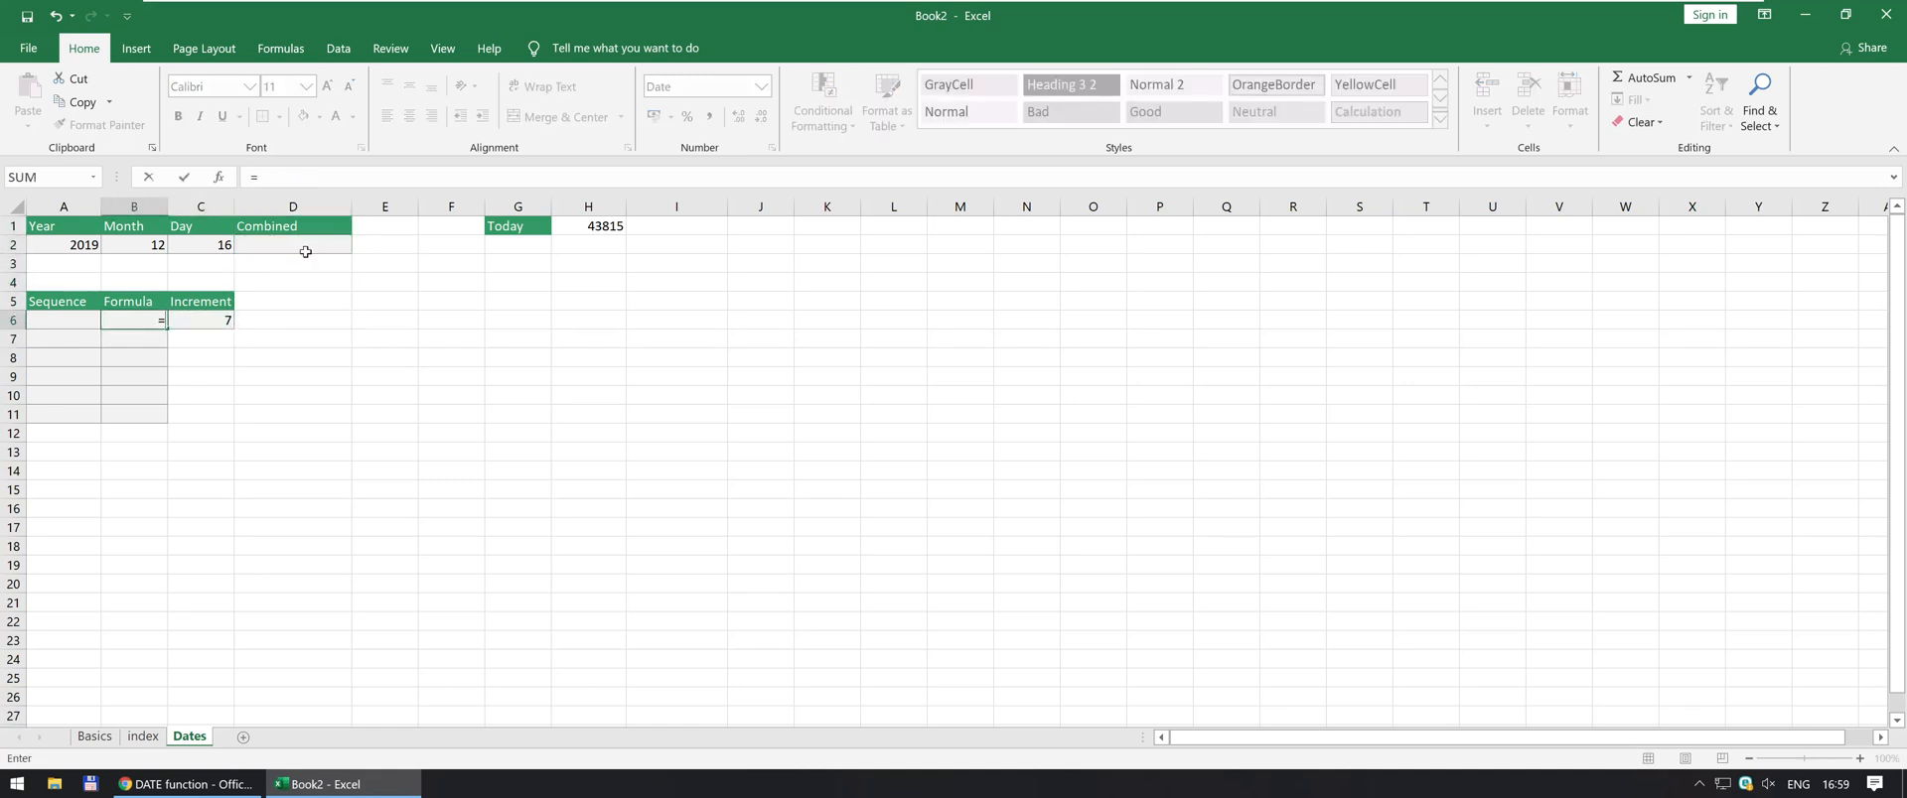
pyautogui.write('DATE(')
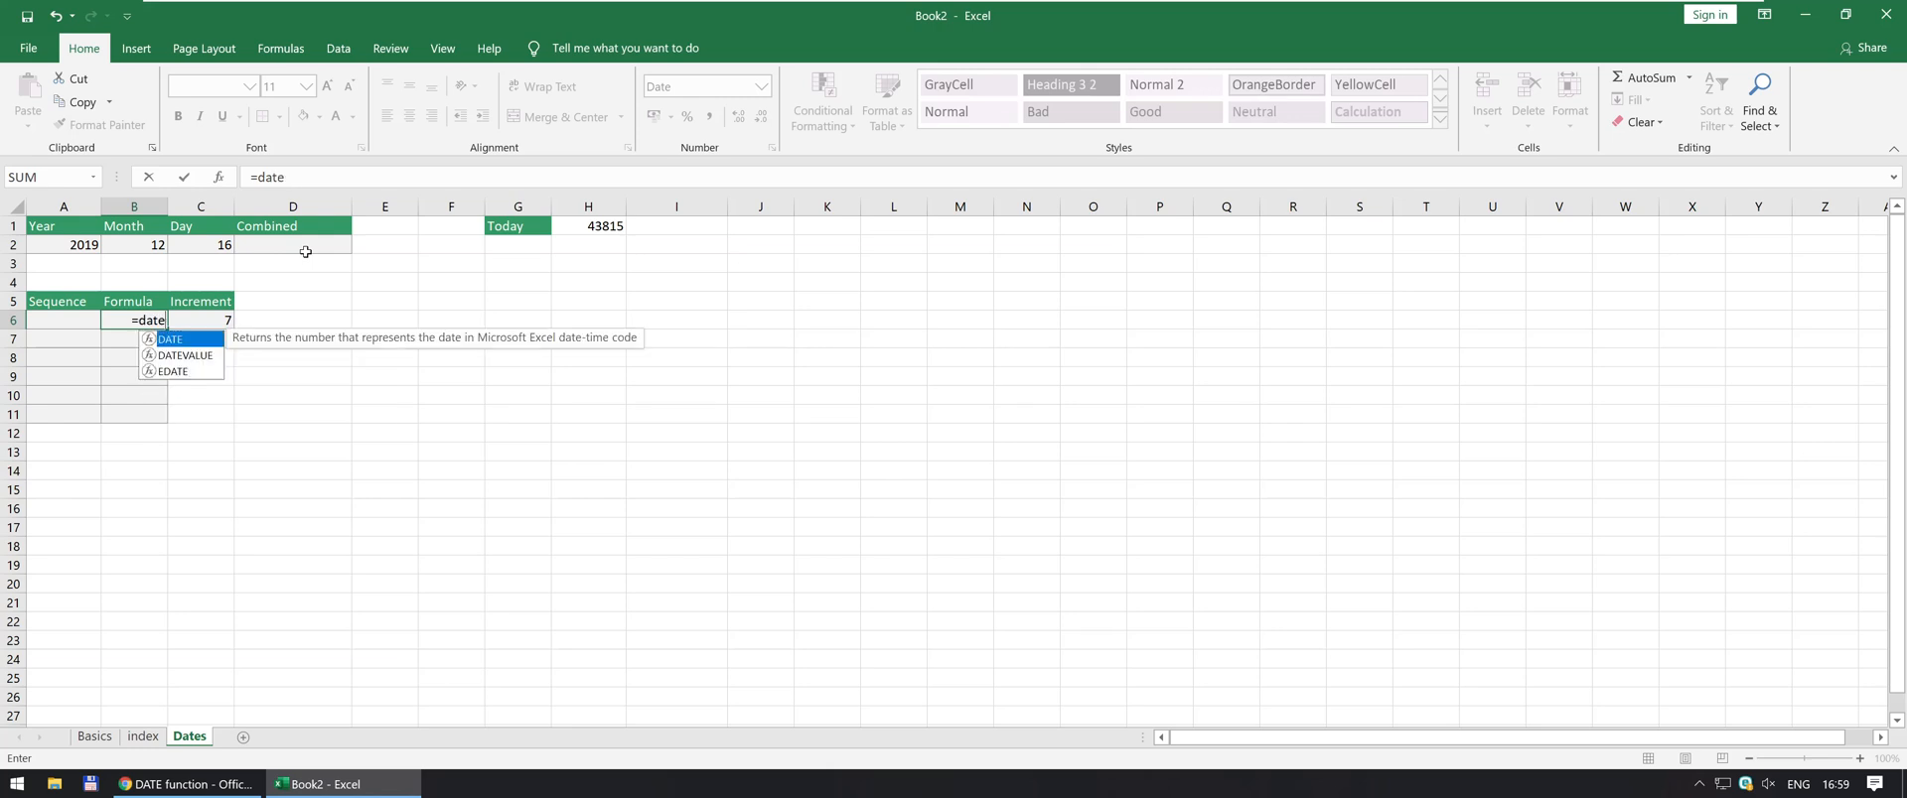
pyautogui.click(80, 245)
pyautogui.write(',')
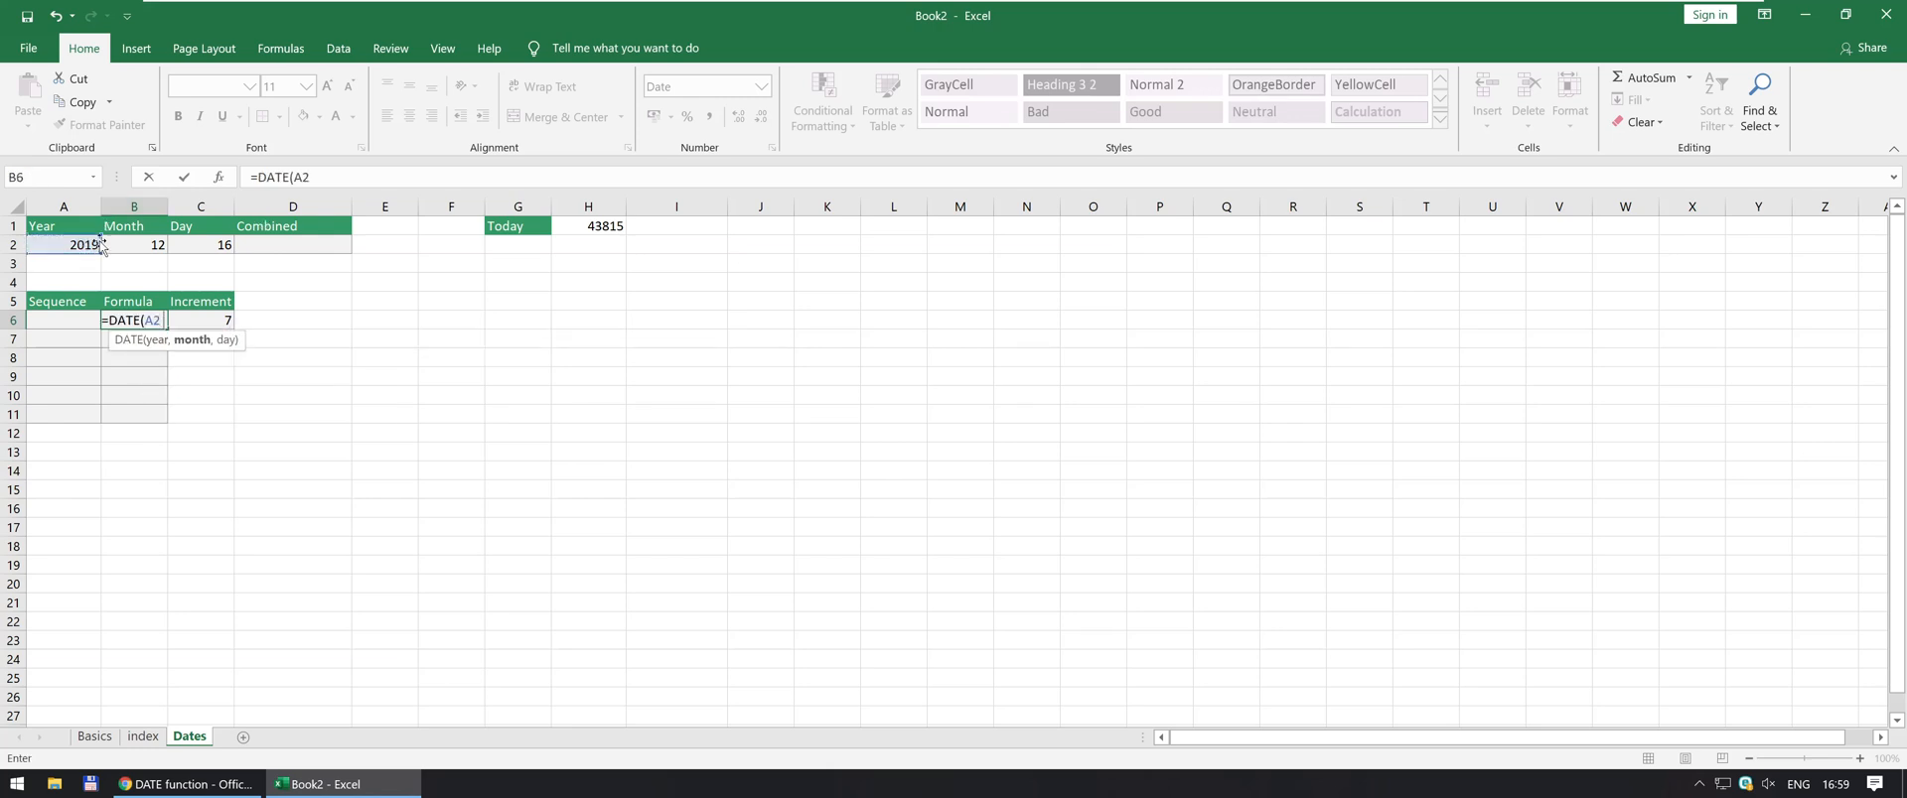
pyautogui.click(125, 243)
pyautogui.write(',')
pyautogui.click(193, 245)
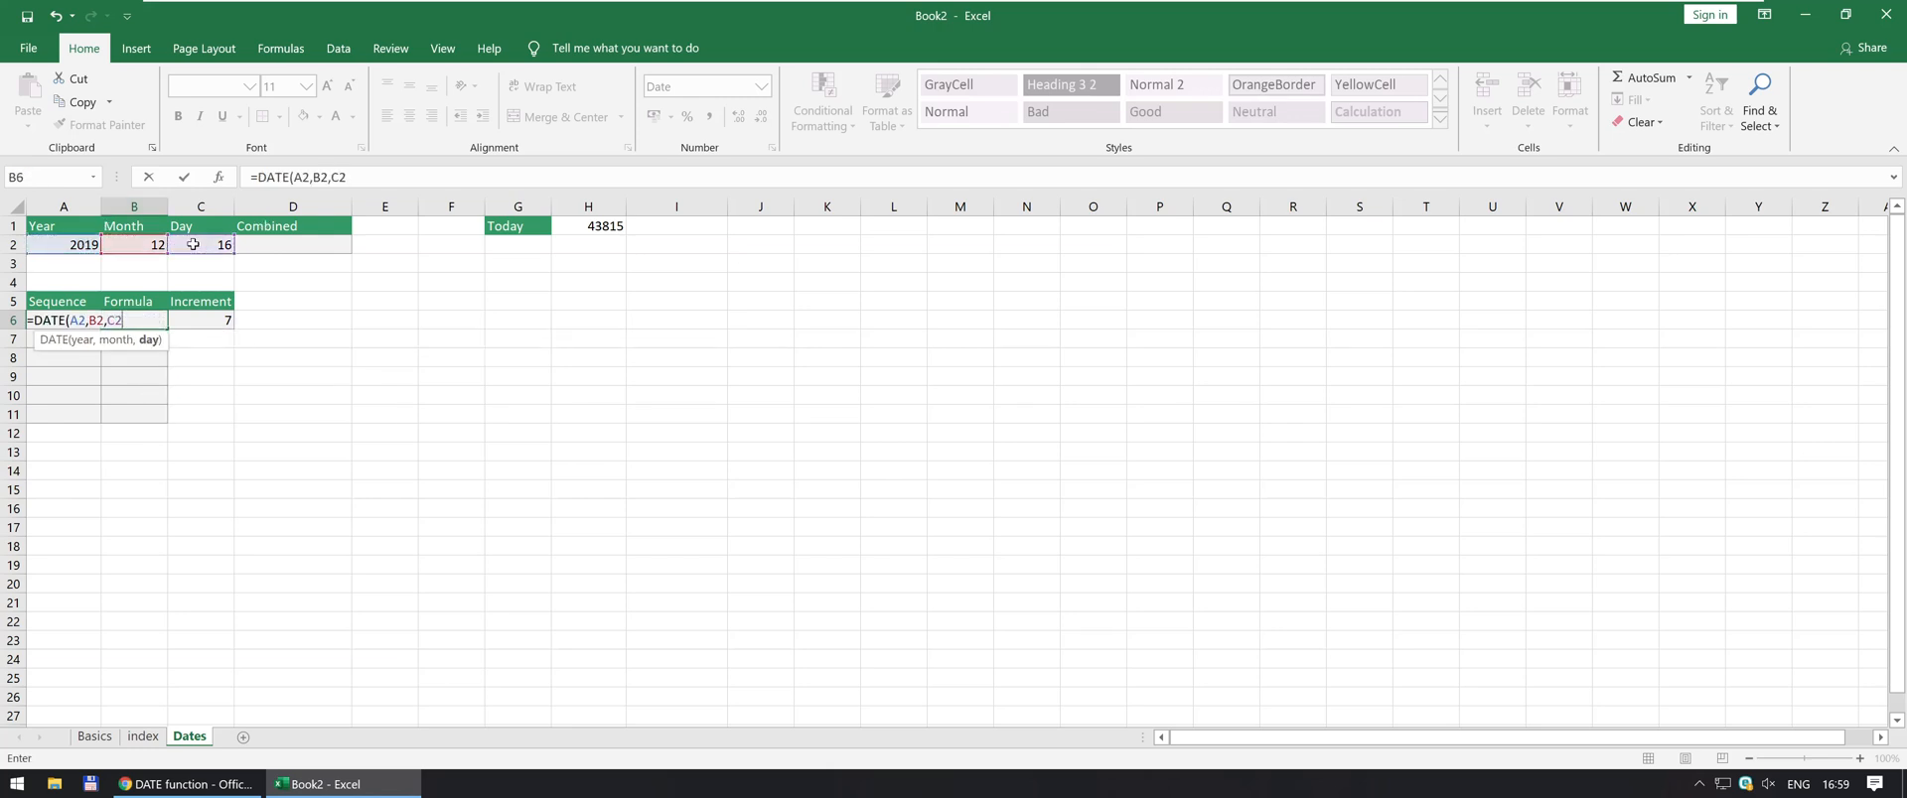
pyautogui.hotkey('ctrl', 'Return')
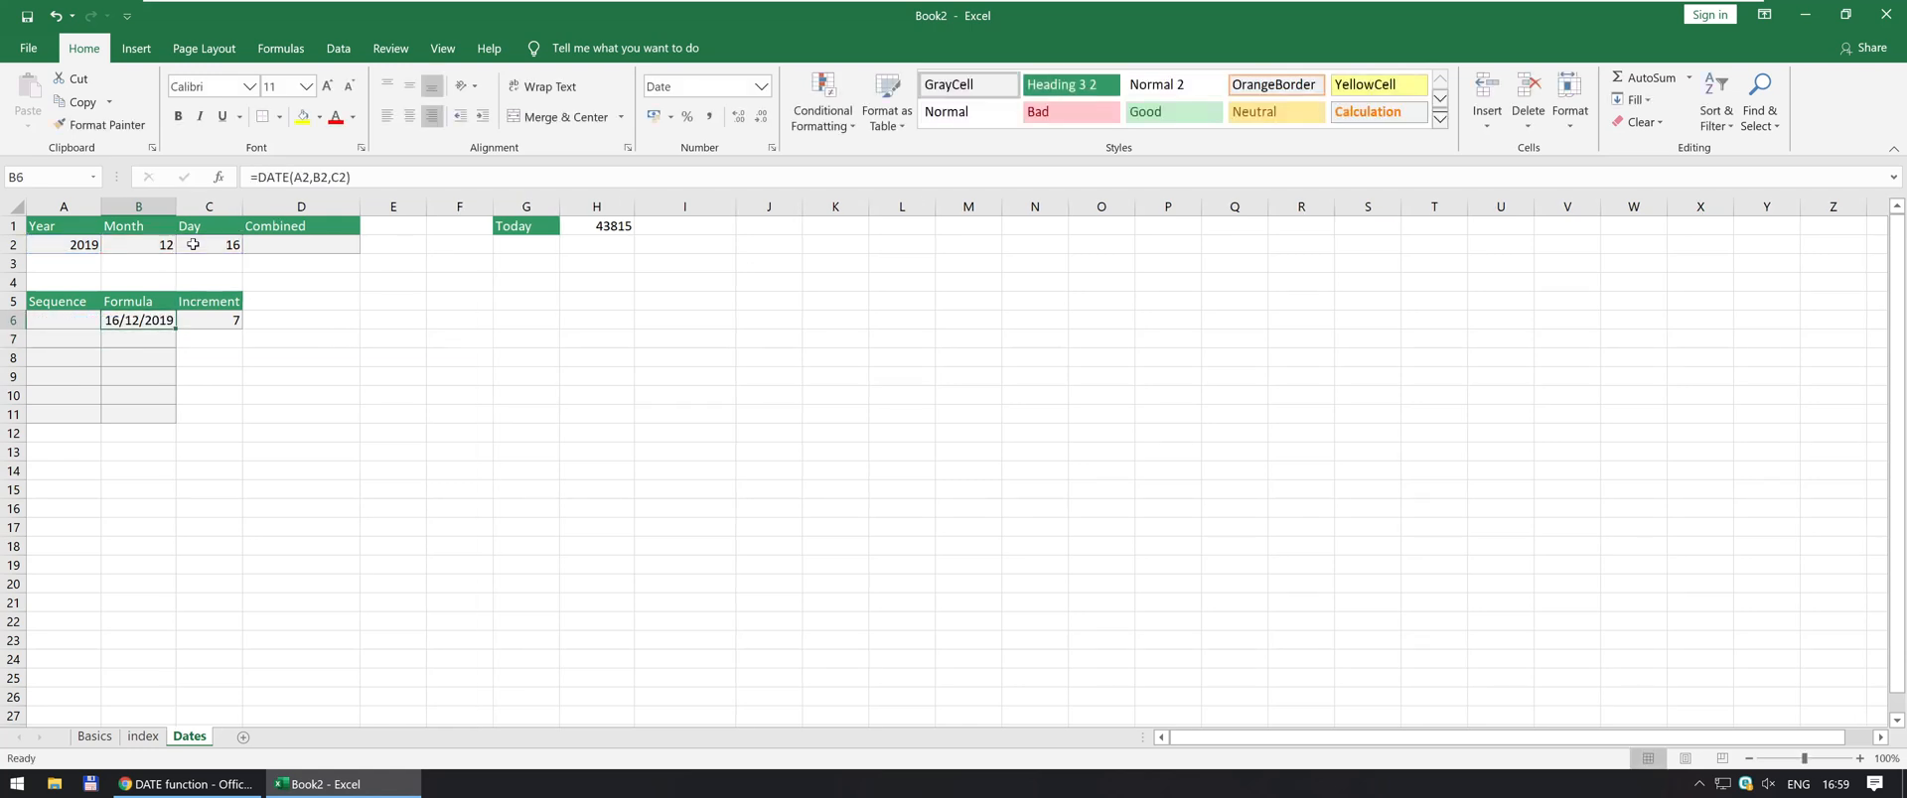
# Copy the date in B6 and paste it as values only into A6 under Sequence
pyautogui.hotkey('ctrl', 'c')
pyautogui.press('Left')
pyautogui.hotkey('ctrl', 'alt', 'v')
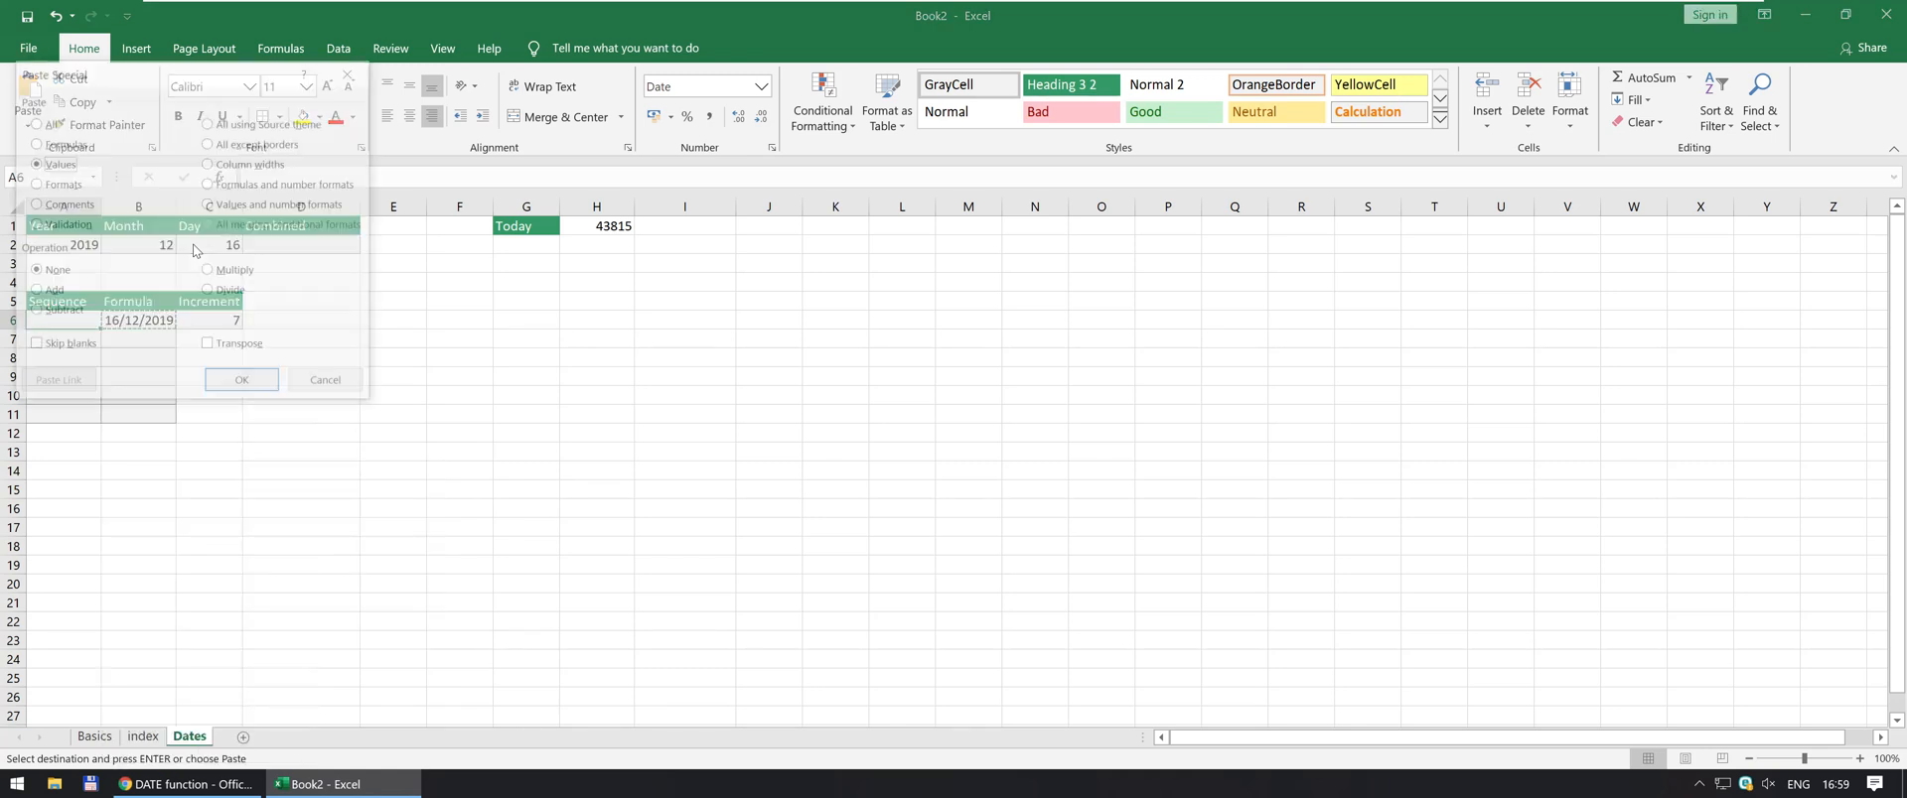
pyautogui.press('v')
pyautogui.press('Return')
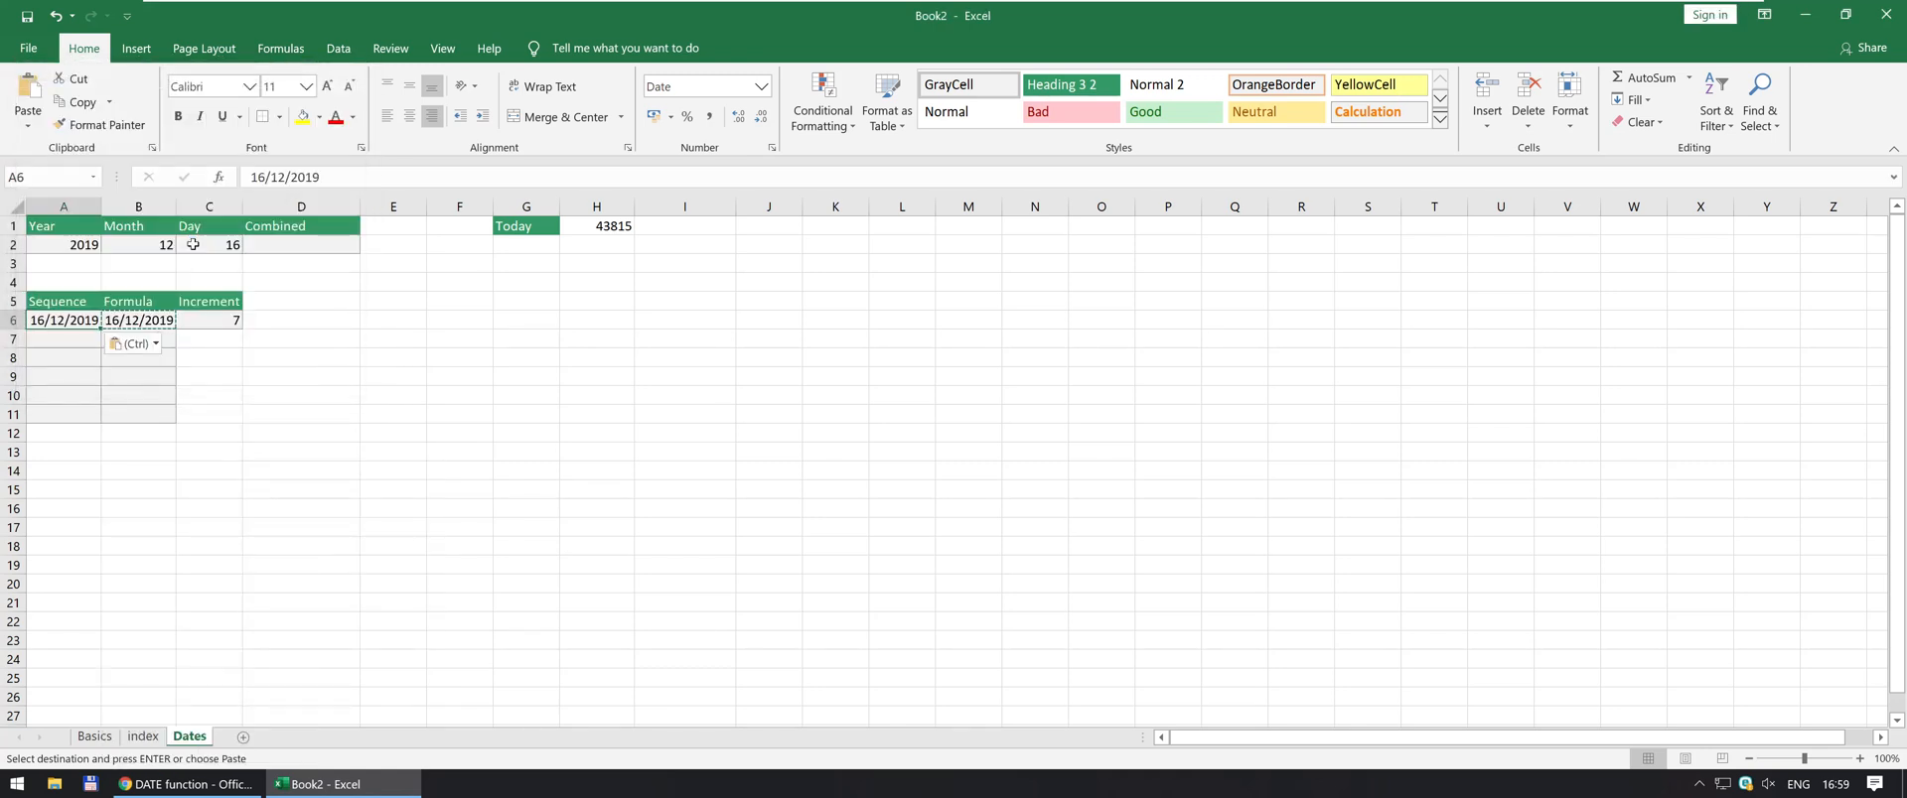
pyautogui.press('Escape')
# Show the worksheet's formulas and compare B6 with the help article's date increment example in Chrome, returning to Excel
pyautogui.hotkey('ctrl', '`')
pyautogui.press('Right')
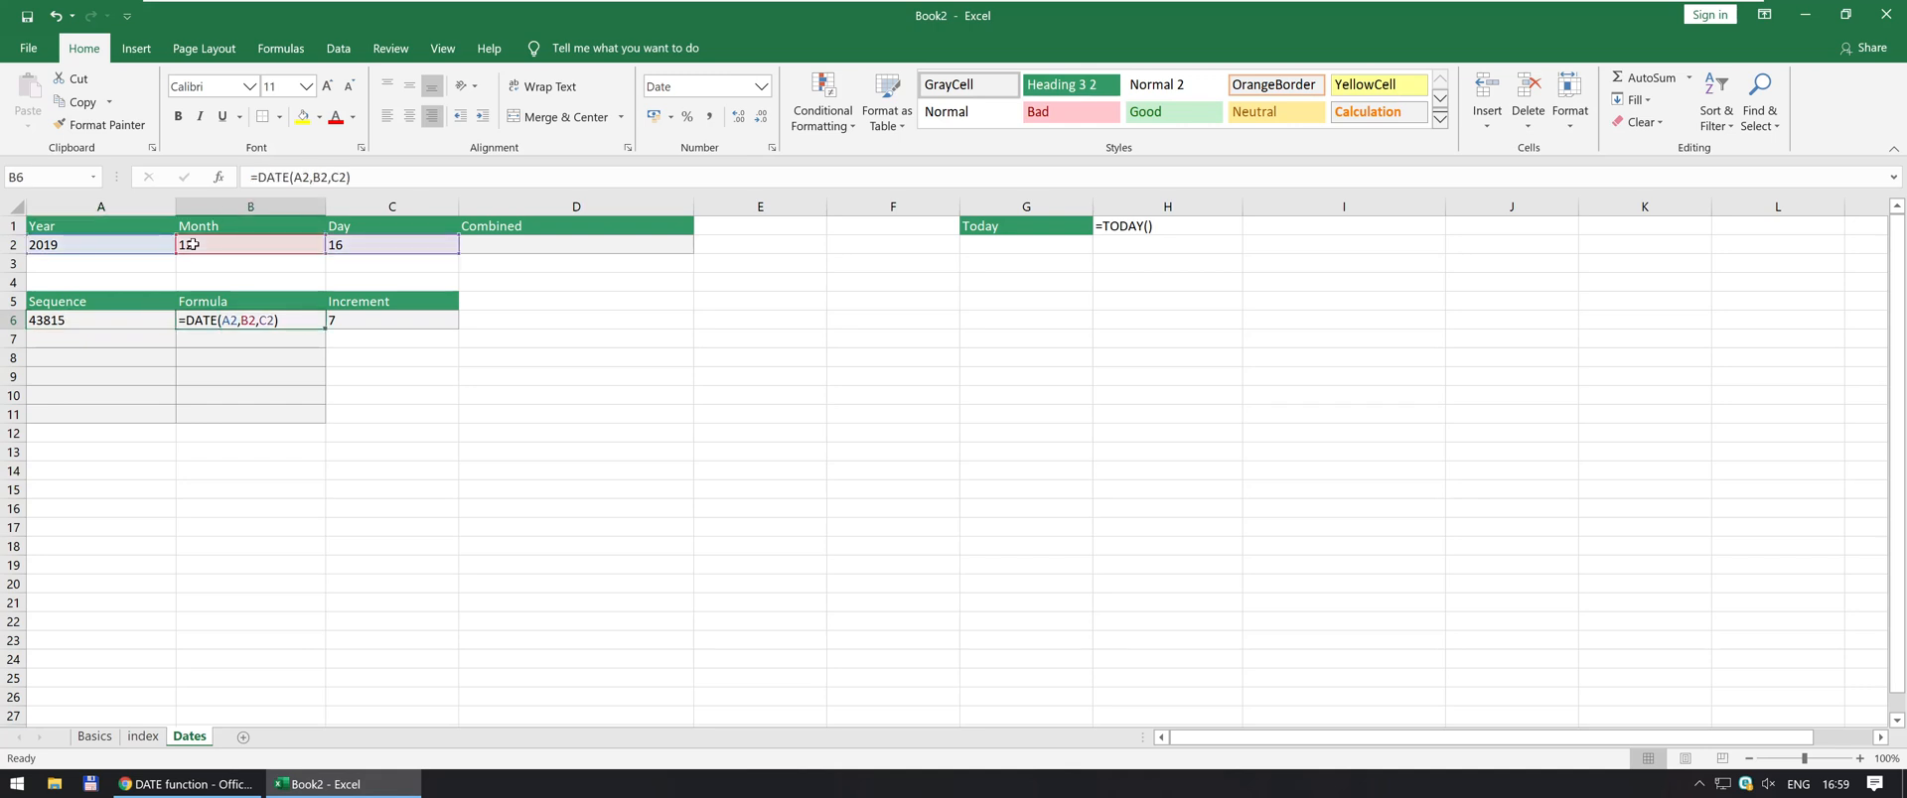
pyautogui.hotkey('alt', 'Tab')
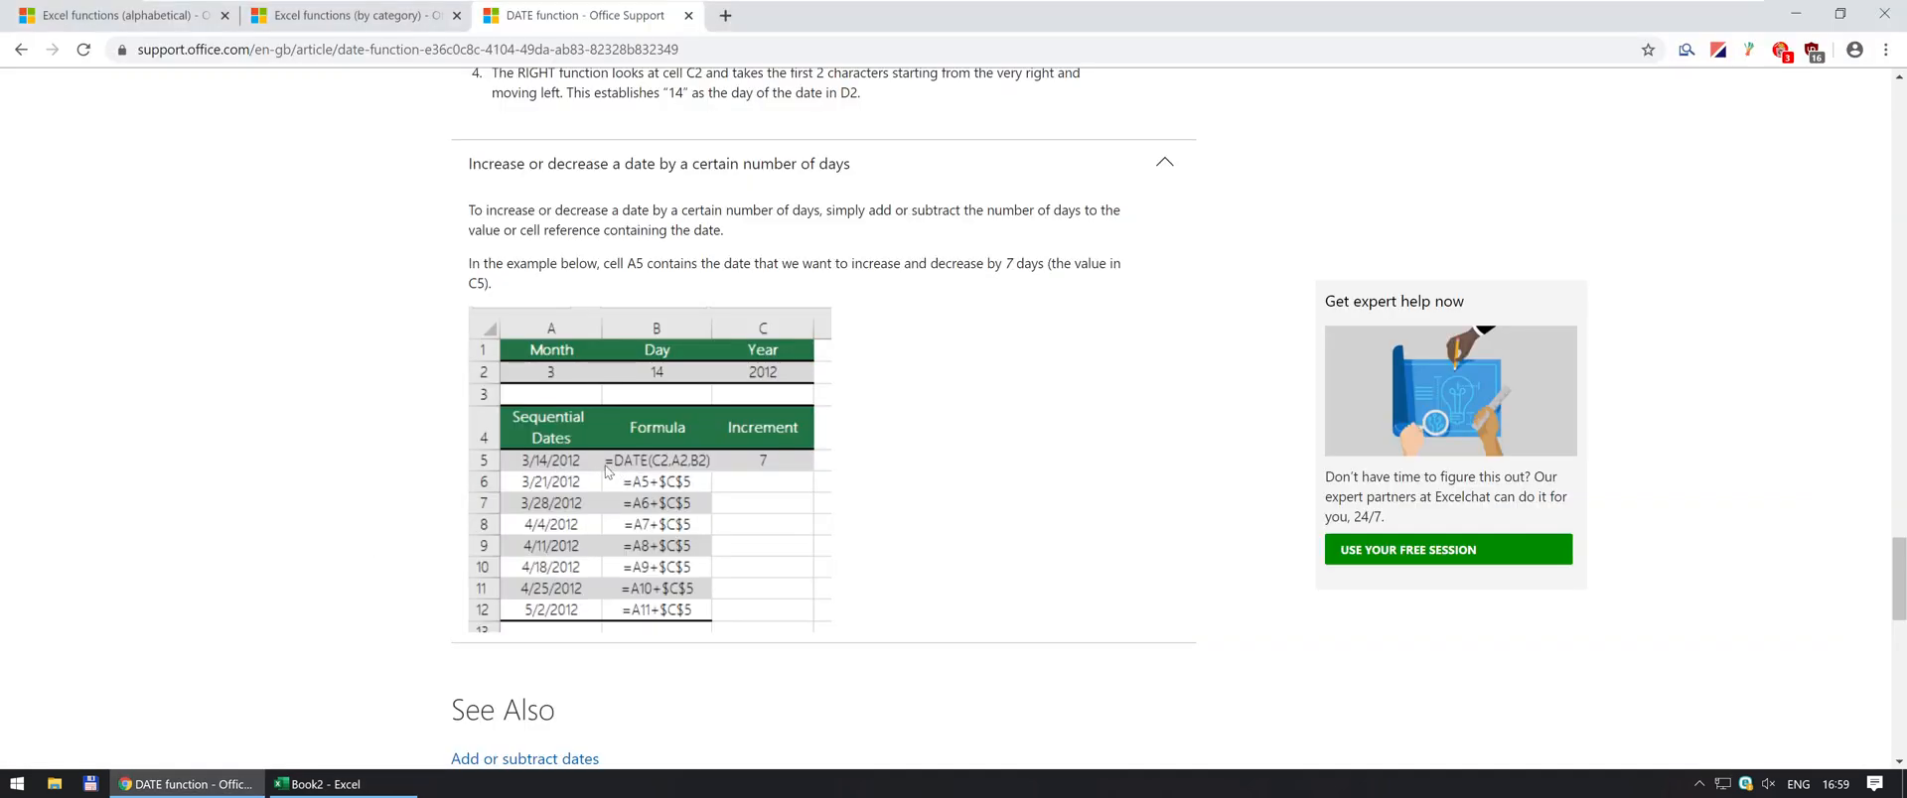
pyautogui.hotkey('alt', 'Tab')
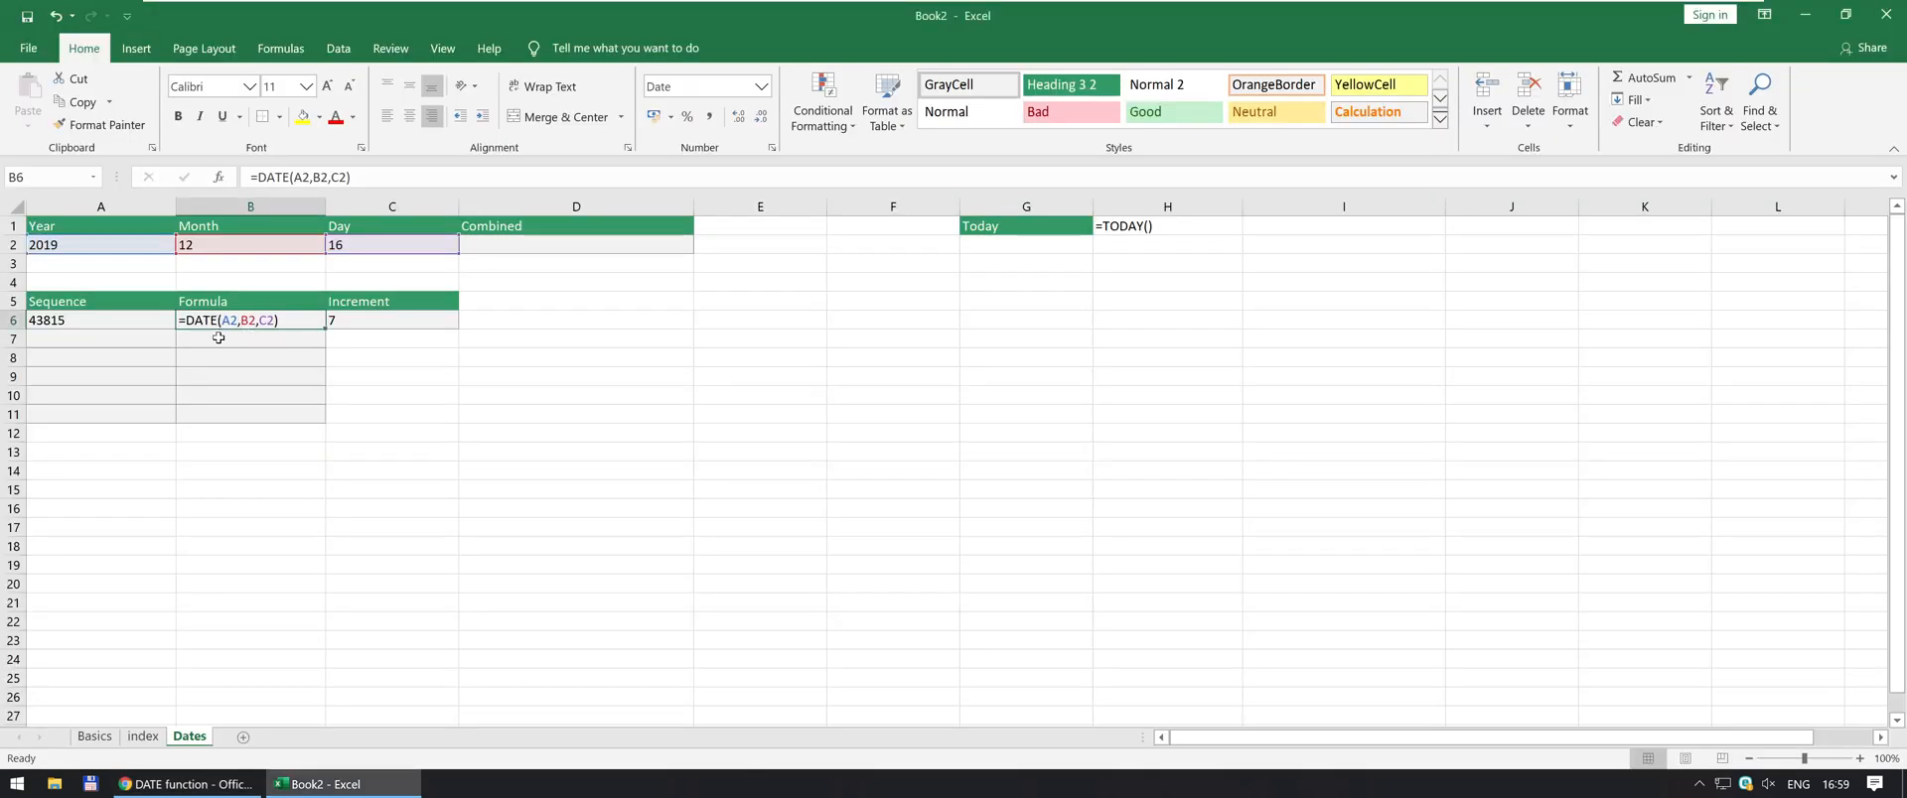
# Enter the formula =B6+$C$6 in cell B7, with an absolute reference to the increment
pyautogui.click(217, 339)
pyautogui.write('=')
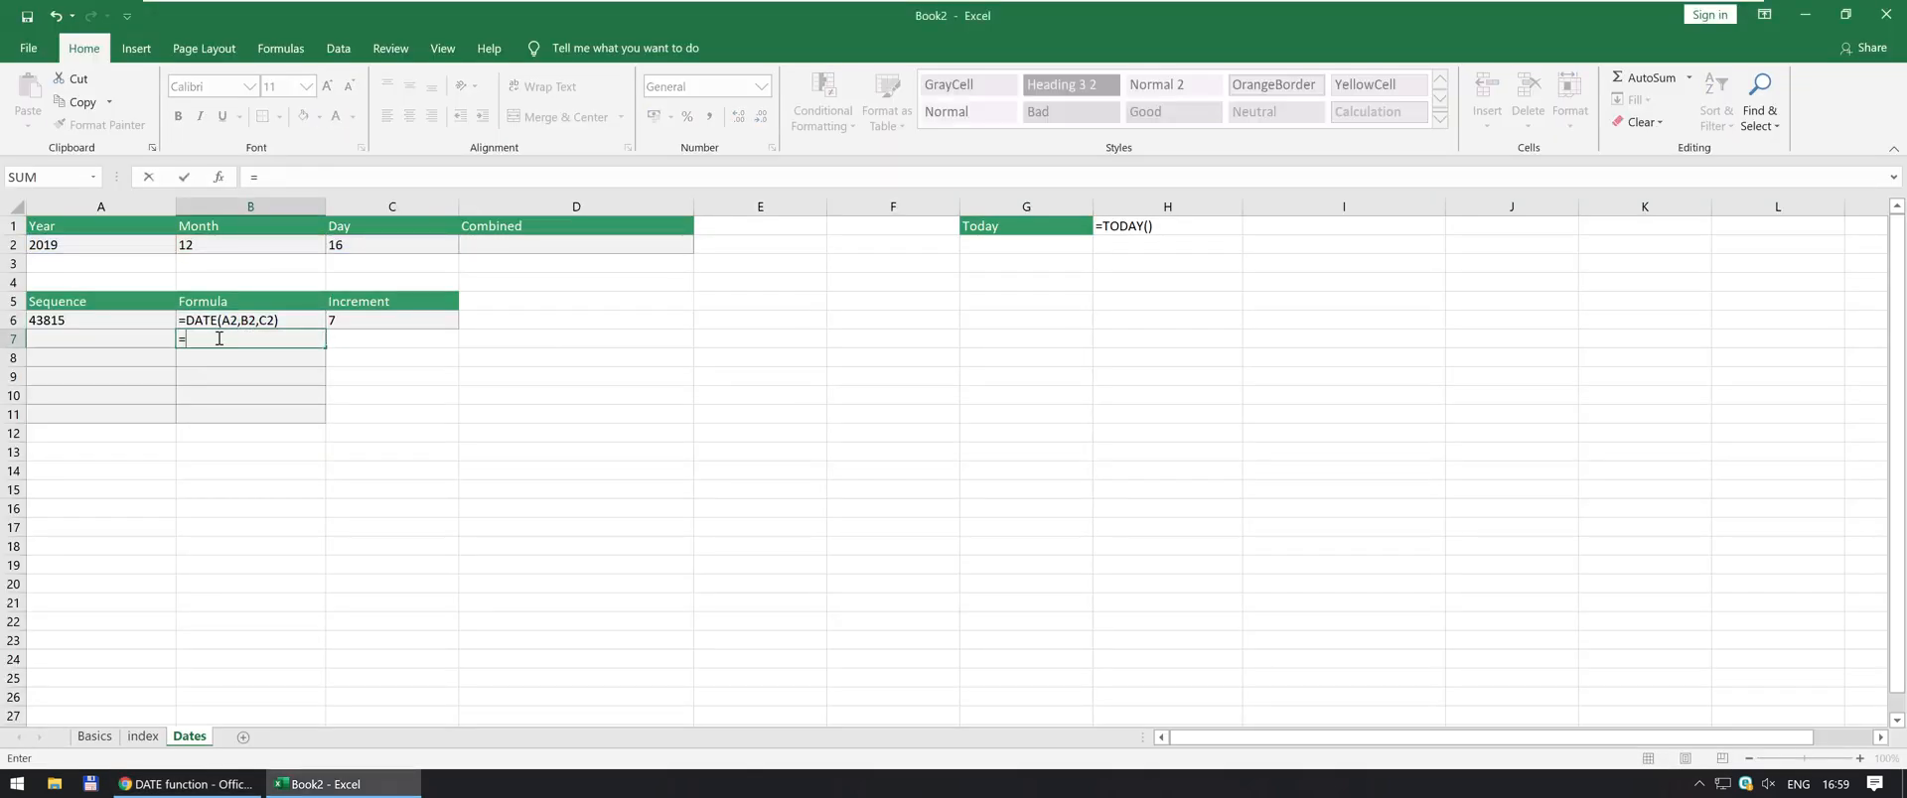
pyautogui.press('Up')
pyautogui.write('+')
pyautogui.press('Up')
pyautogui.press('Right')
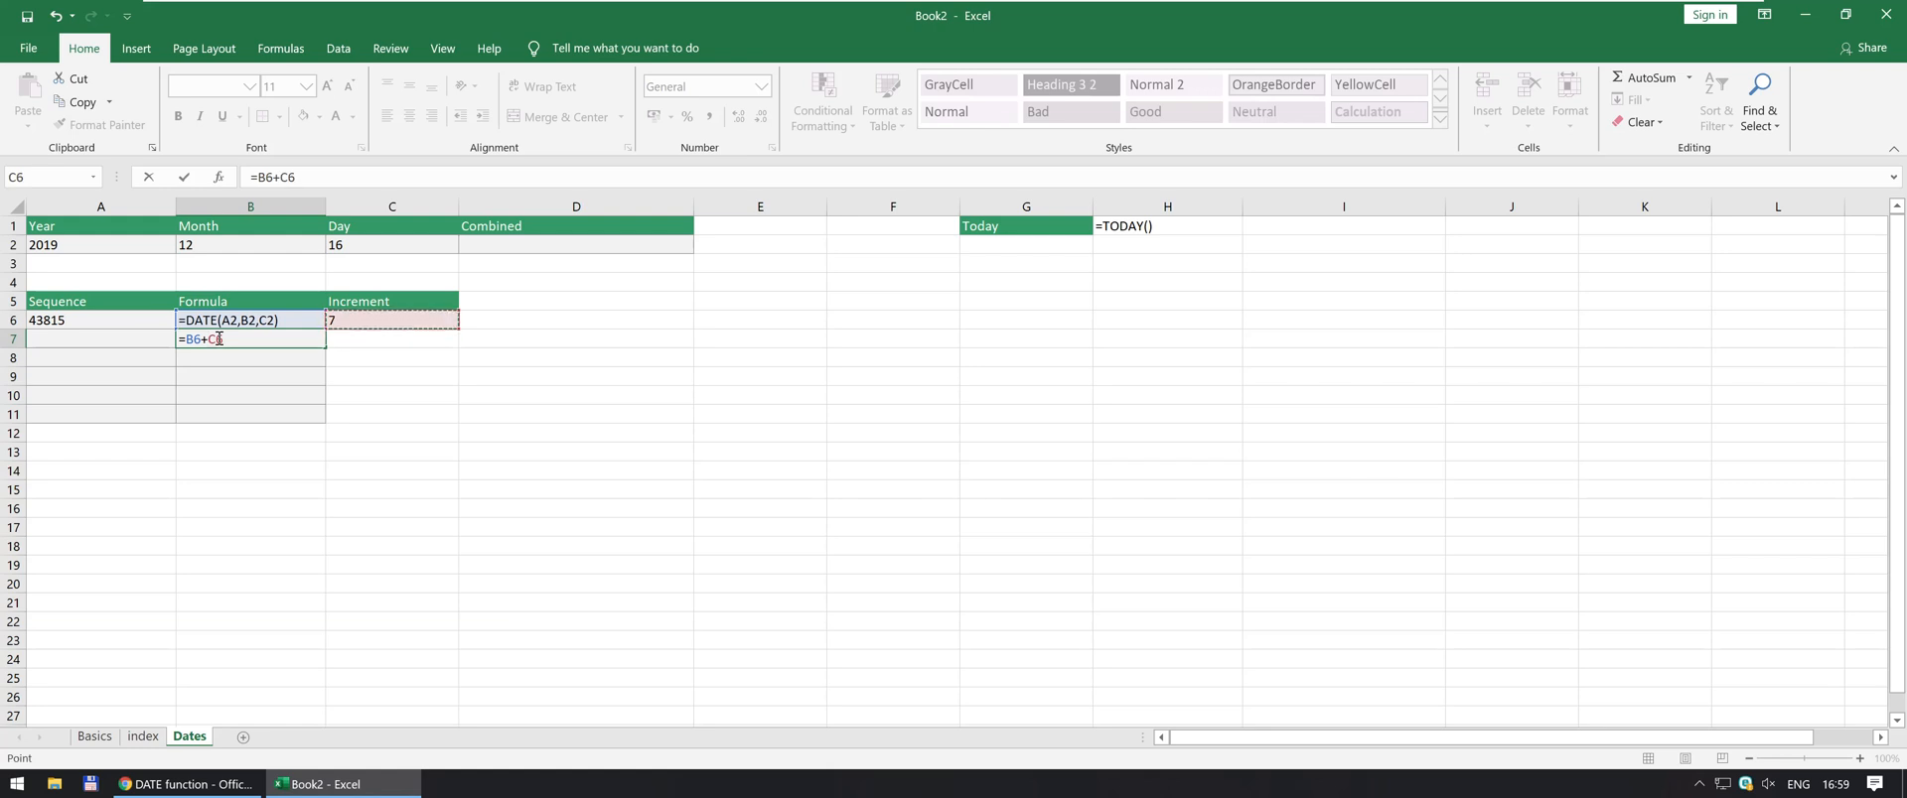
pyautogui.press('F4')
pyautogui.press('Return')
# Copy the increment formula from B7 down through B11 and switch the worksheet back to displaying results instead of formulas
pyautogui.press('Up')
pyautogui.hotkey('ctrl', 'c')
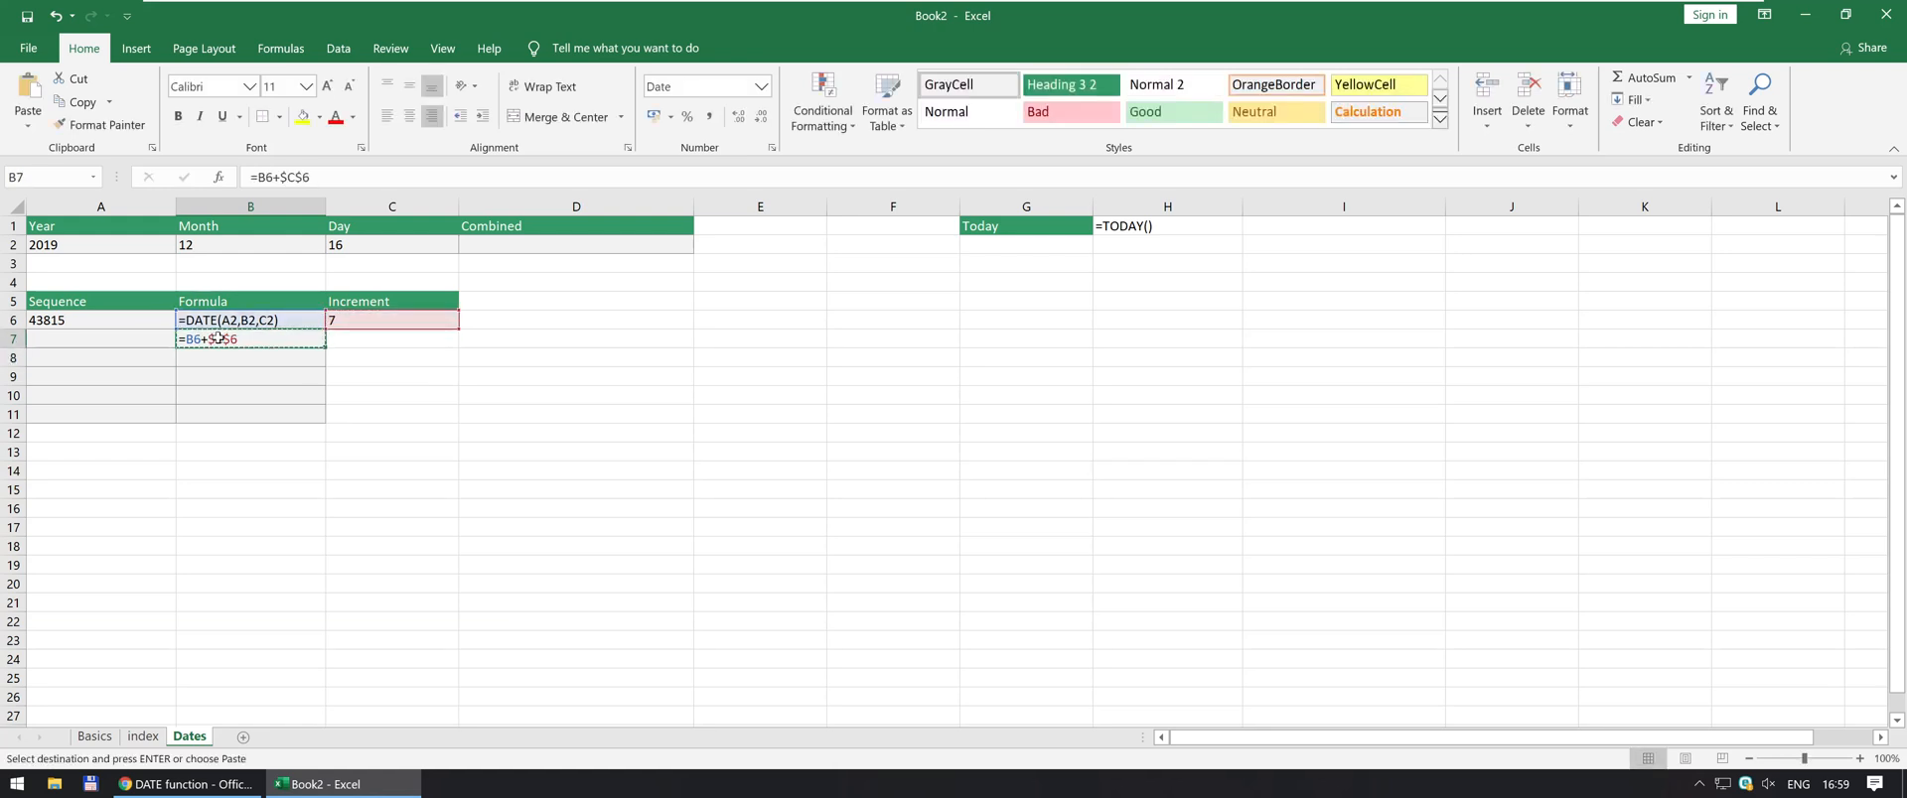
pyautogui.keyDown('shift'); pyautogui.click(215, 415); pyautogui.keyUp('shift')
pyautogui.hotkey('ctrl', 'v')
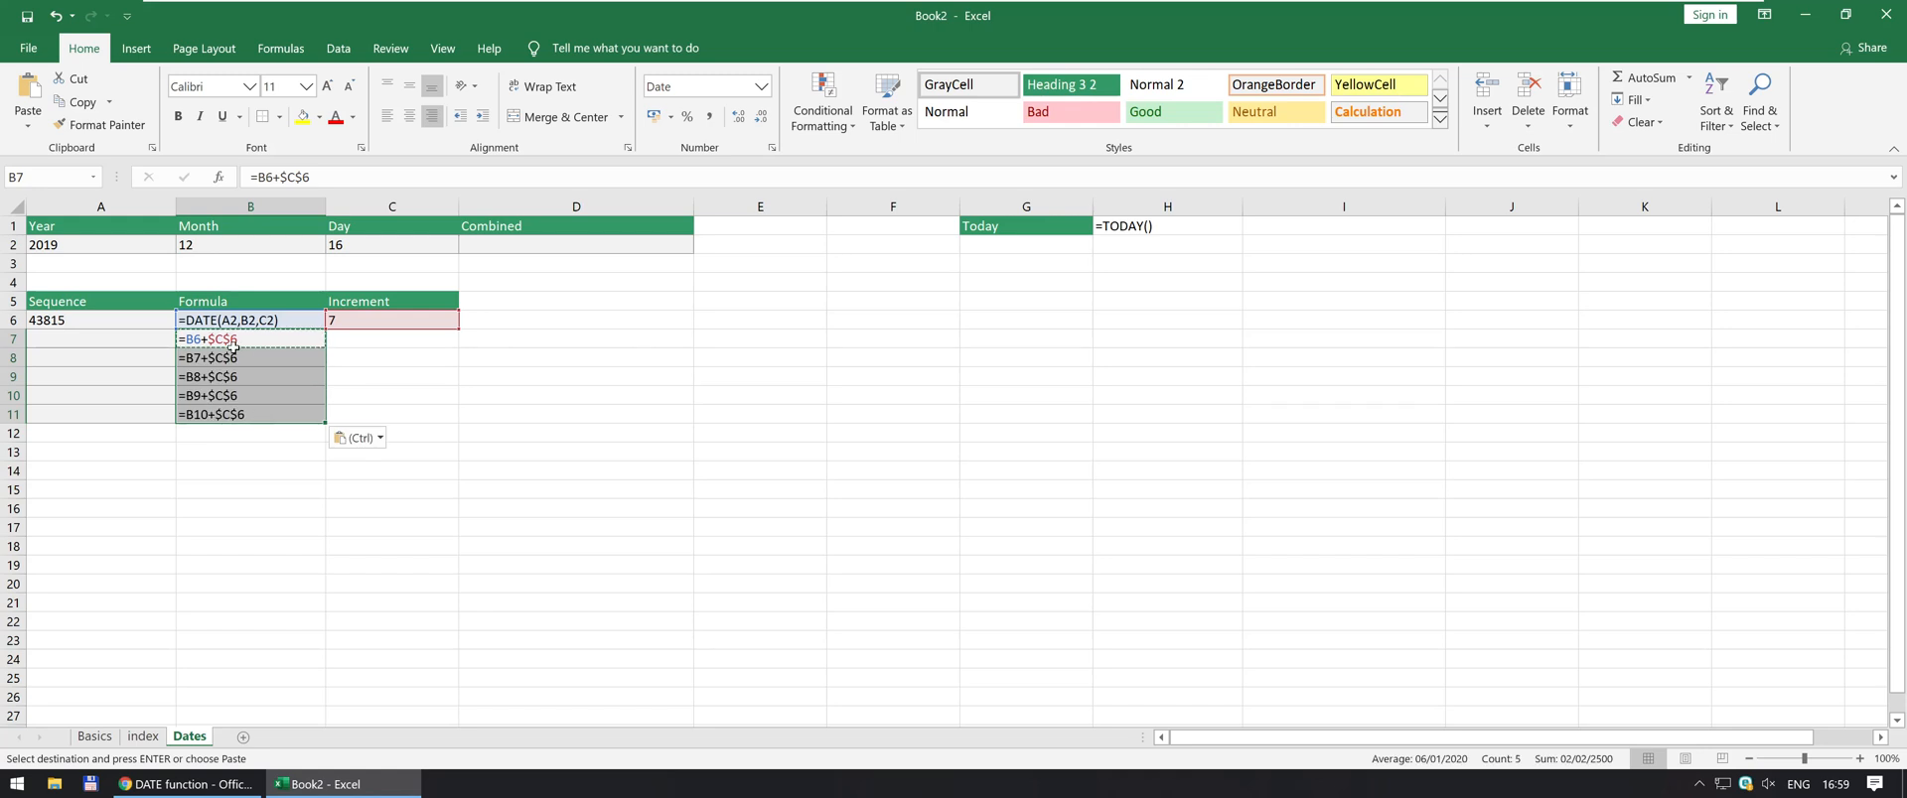
pyautogui.click(204, 342)
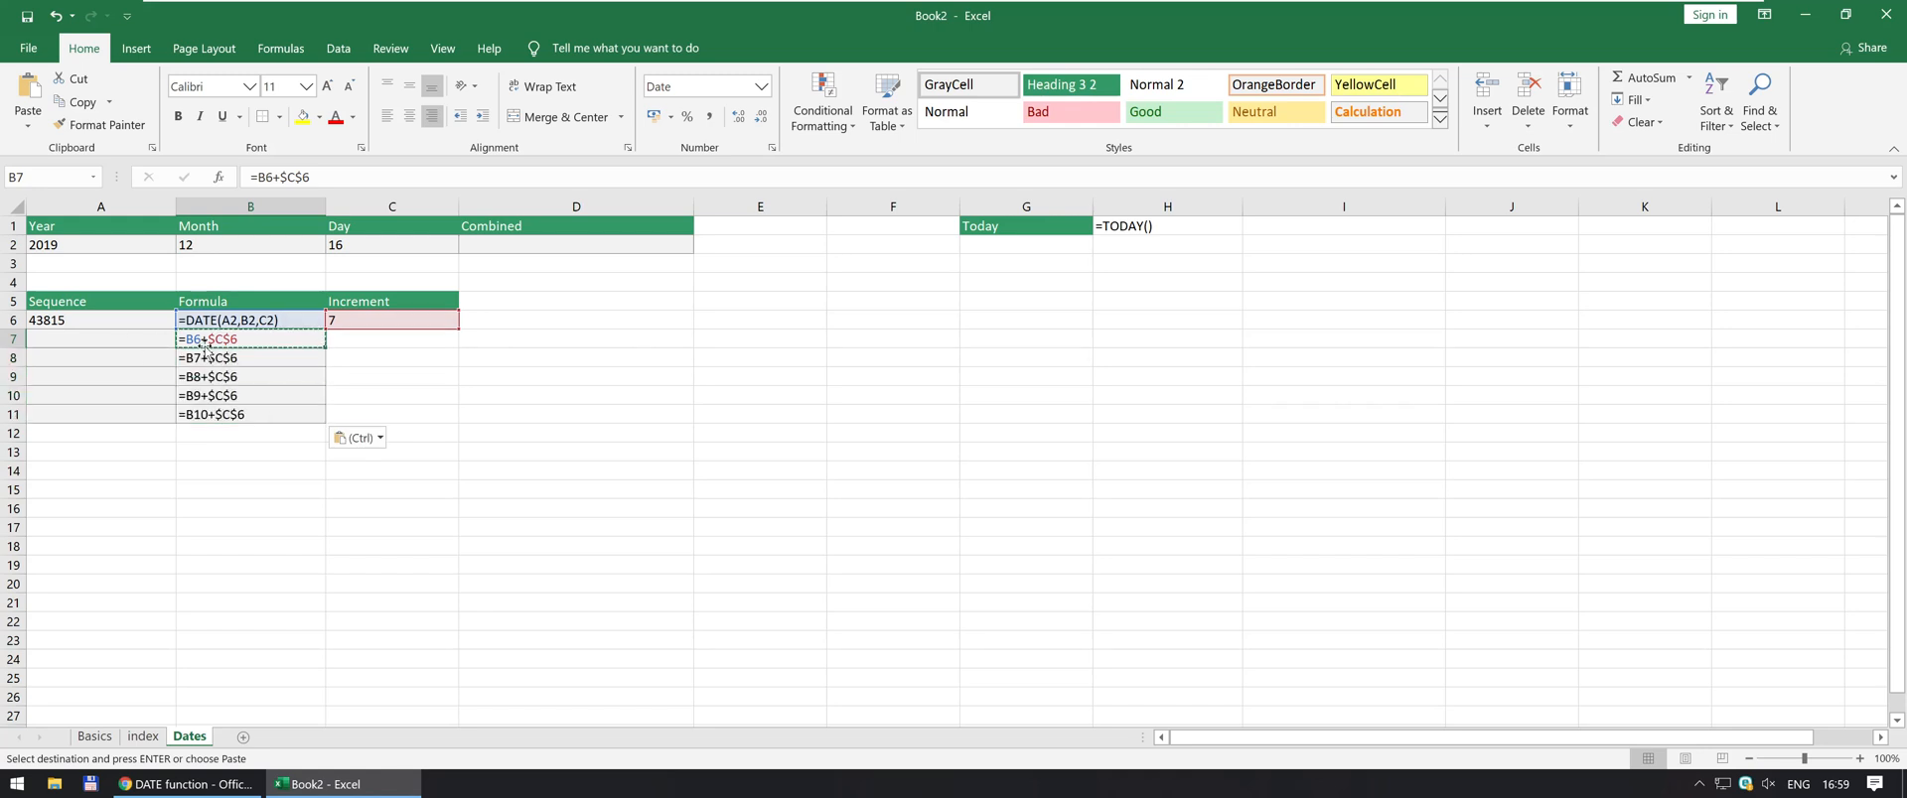
pyautogui.hotkey('ctrl', '`')
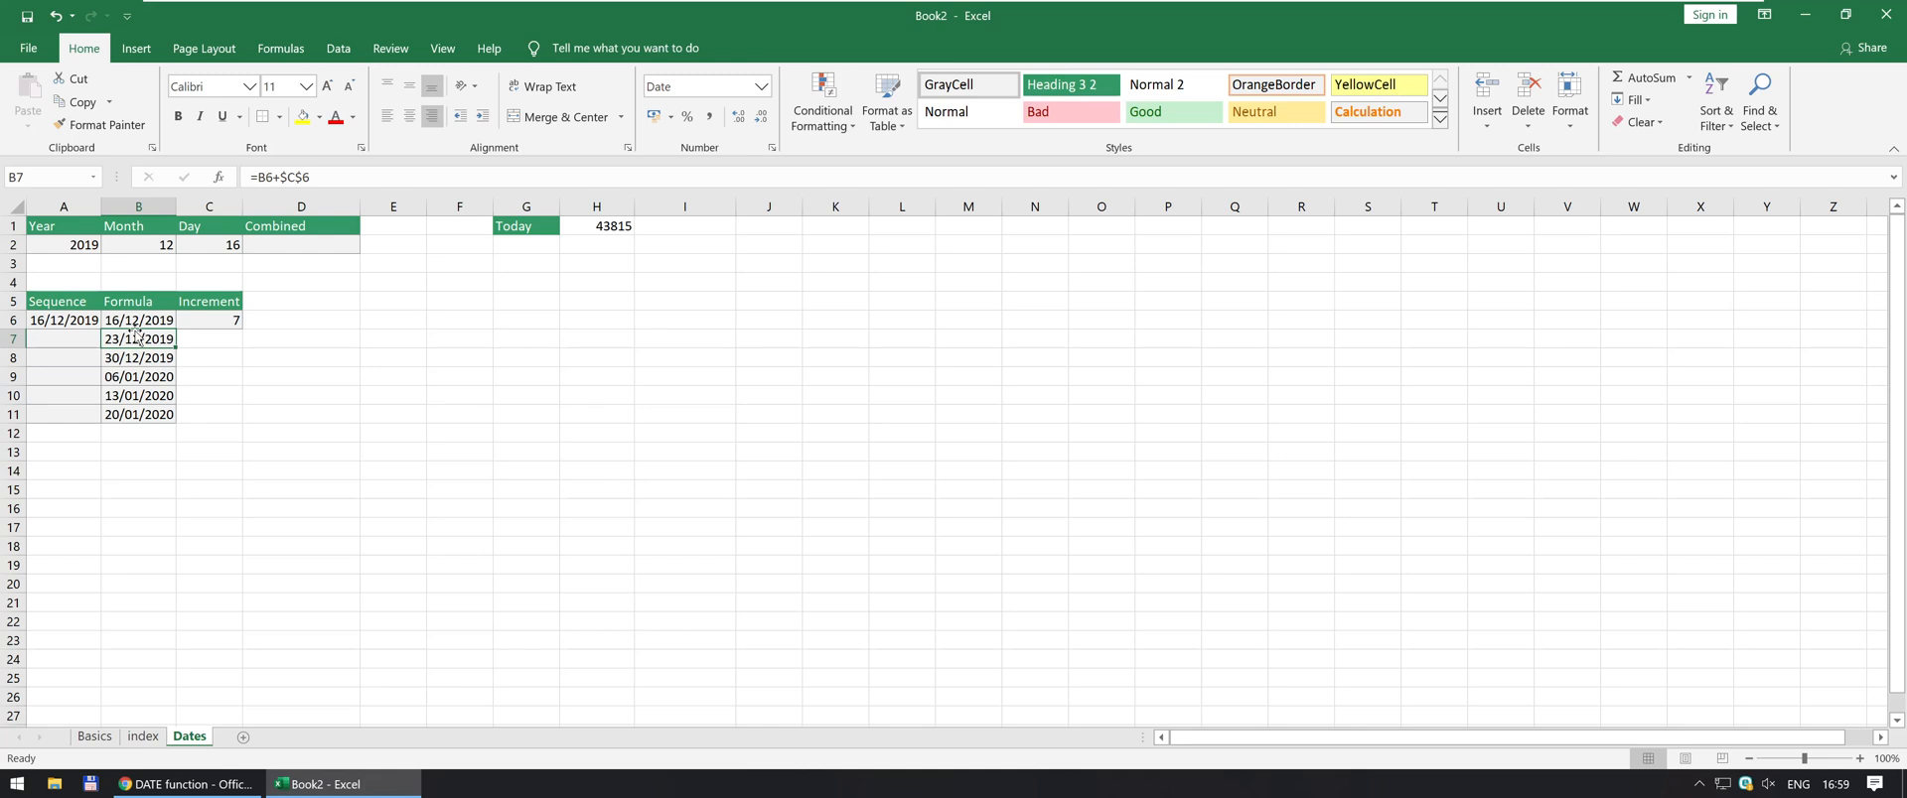
# Copy the dates in B7:B11 and paste them as values only into the Sequence column starting at A7
pyautogui.hotkey('ctrl', 'shift', 'Down')
pyautogui.hotkey('ctrl', 'c')
pyautogui.press('Left')
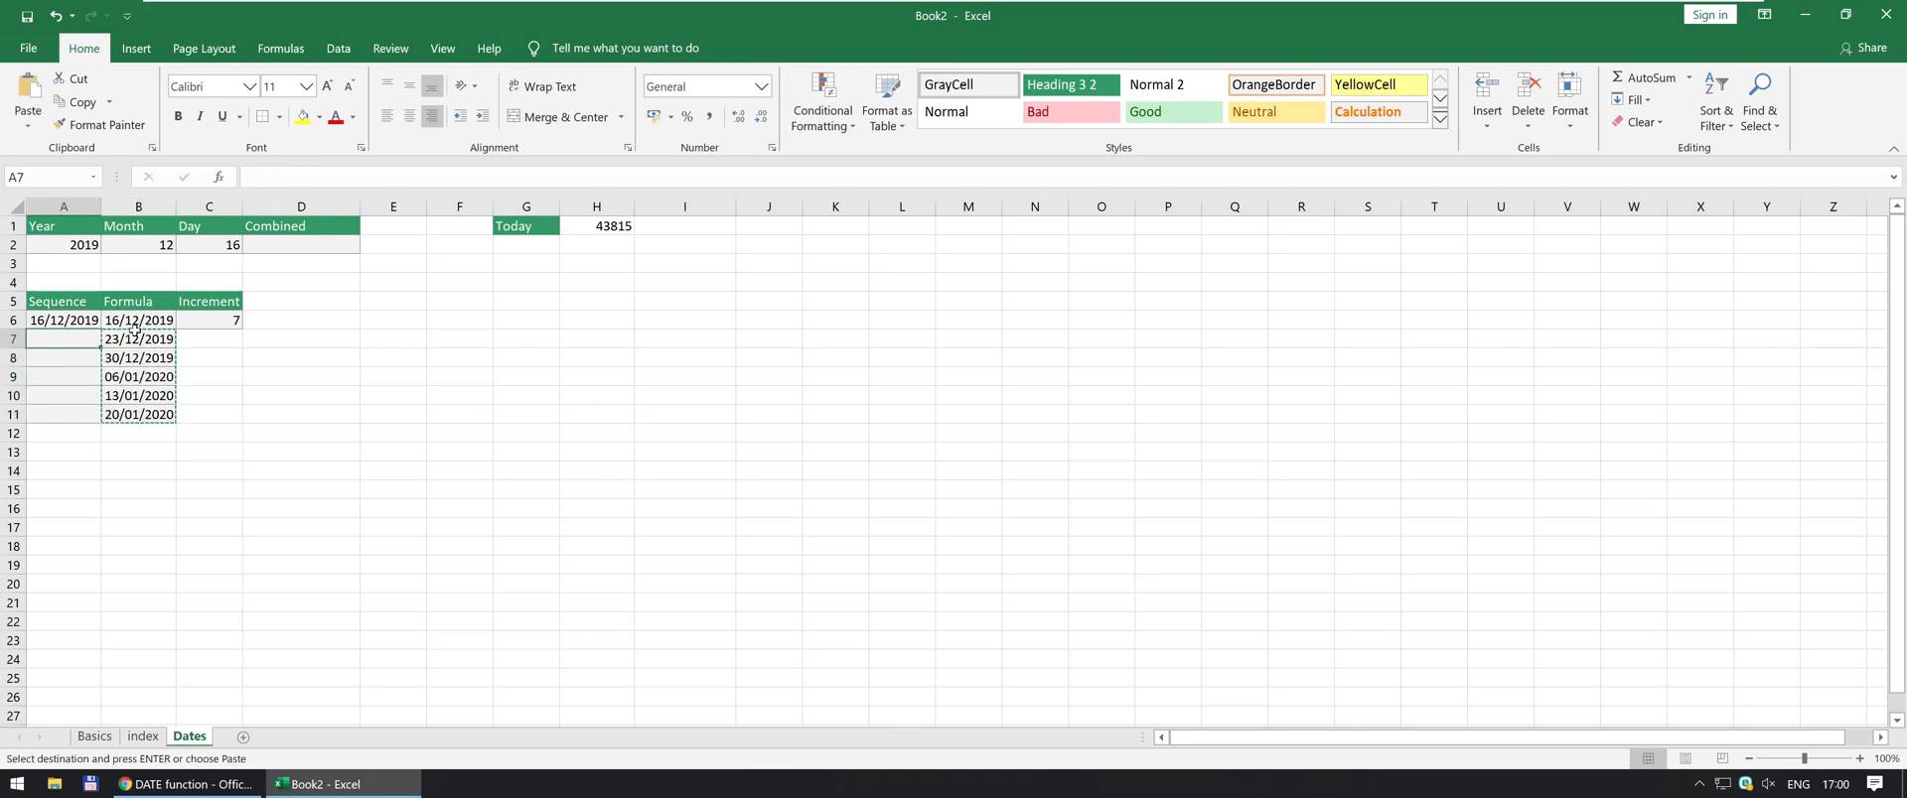
pyautogui.hotkey('ctrl', 'alt', 'v')
pyautogui.press('v')
pyautogui.press('Return')
# Copy cell A6 and paste only its formatting onto A7:A11 so the serial numbers display as dates
pyautogui.press('Up')
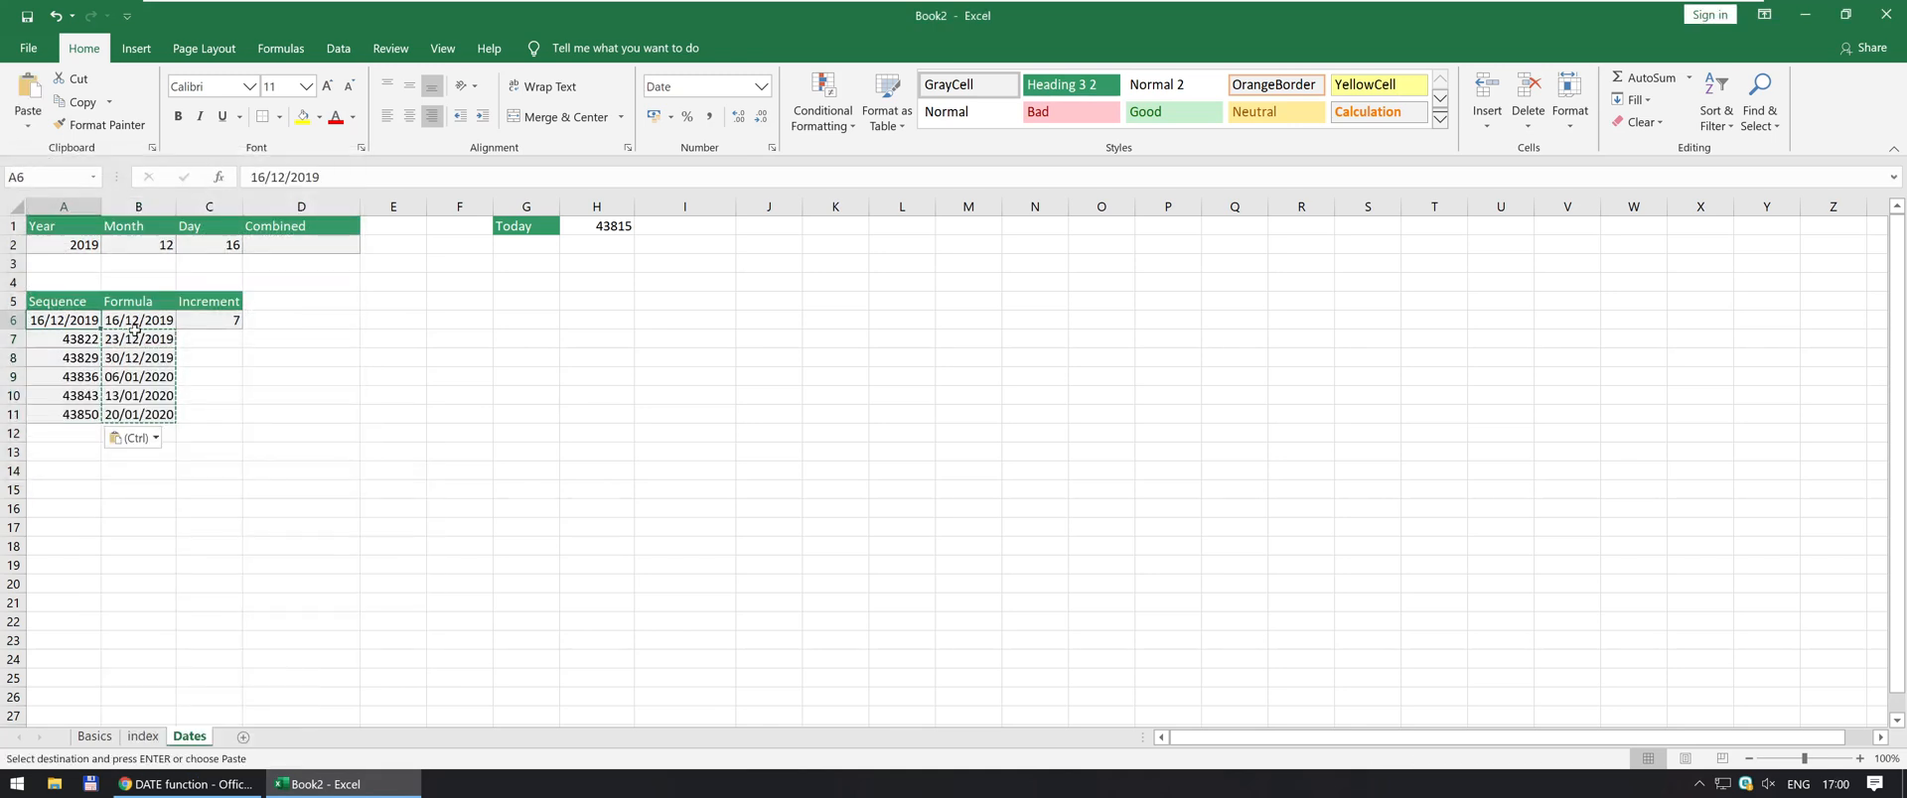
pyautogui.hotkey('ctrl', 'c')
pyautogui.press('Down')
pyautogui.hotkey('ctrl', 'shift', 'Down')
pyautogui.hotkey('shift', 'F10')
pyautogui.press('s')
pyautogui.press('s')
pyautogui.press('t')
pyautogui.press('Return')
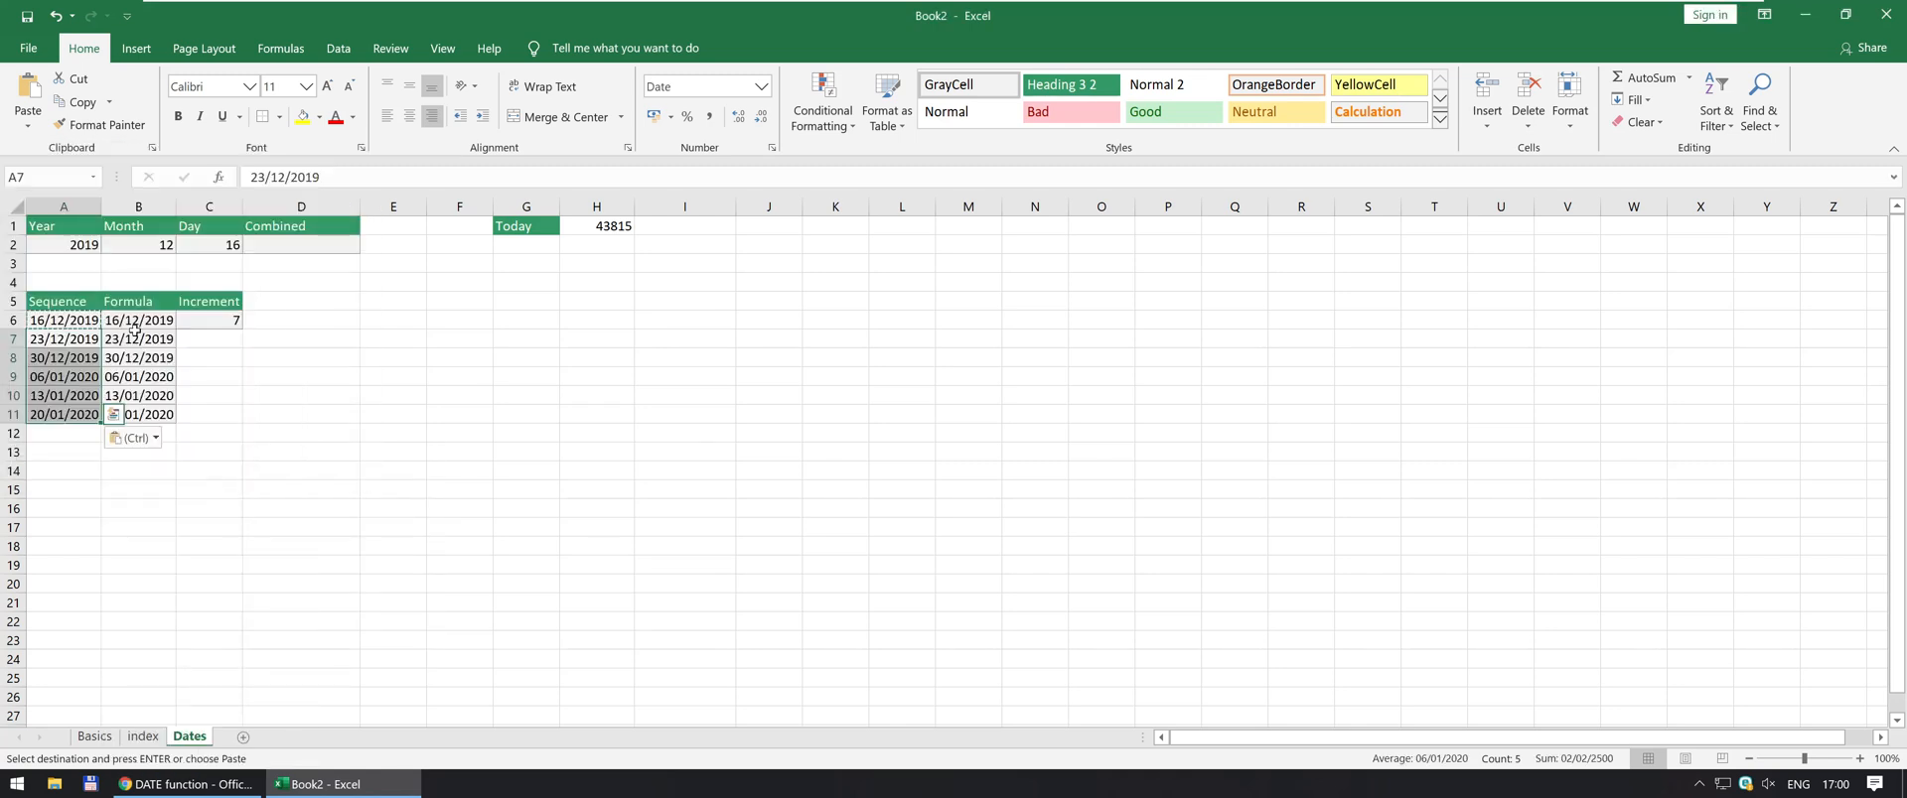
pyautogui.press('Right')
pyautogui.press('Left')
# Compare the Sequence and Formula columns in formula view and normal view, and switch to Chrome to view the DATE article's See Also section
pyautogui.hotkey('ctrl', '`')
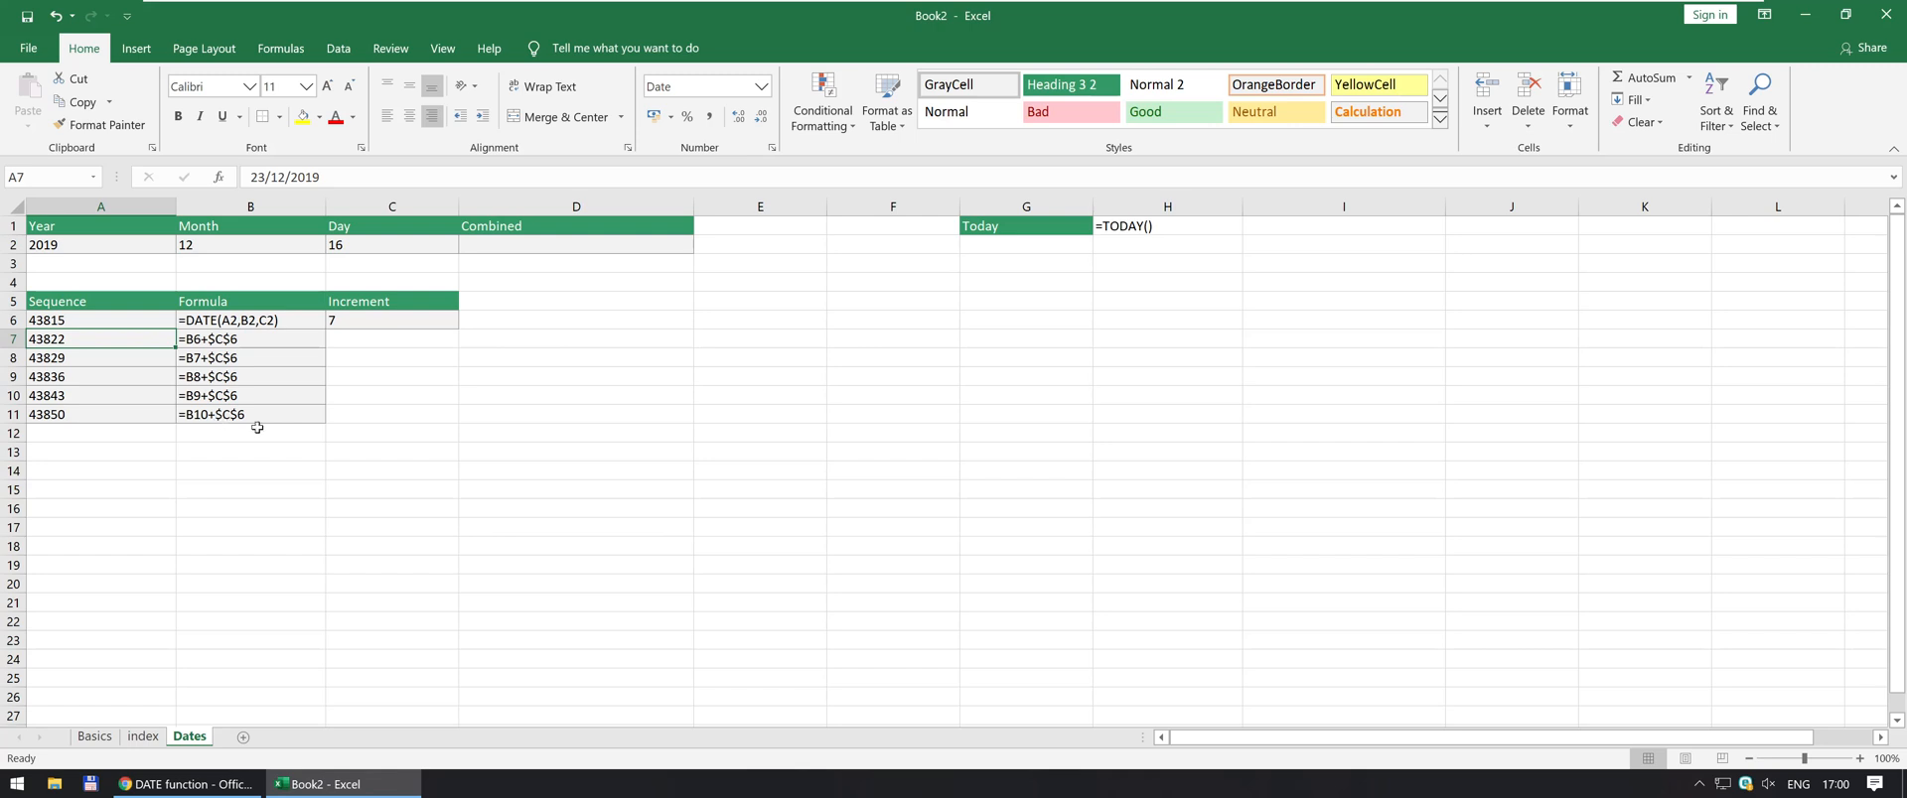
pyautogui.hotkey('ctrl', '`')
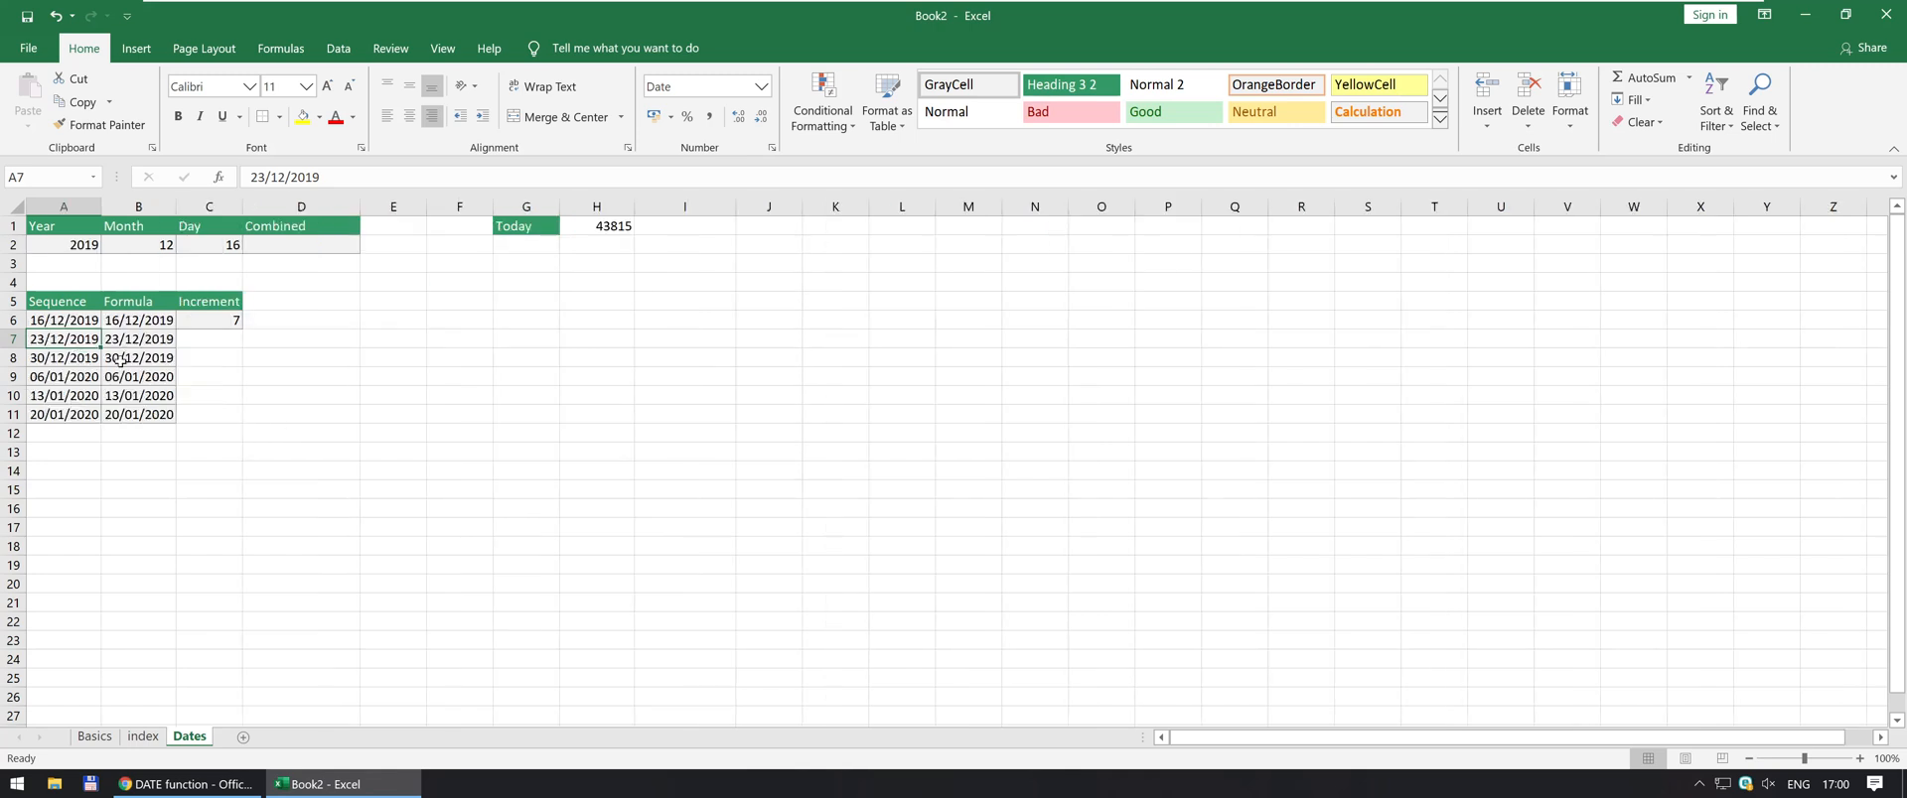
pyautogui.hotkey('alt', 'Tab')
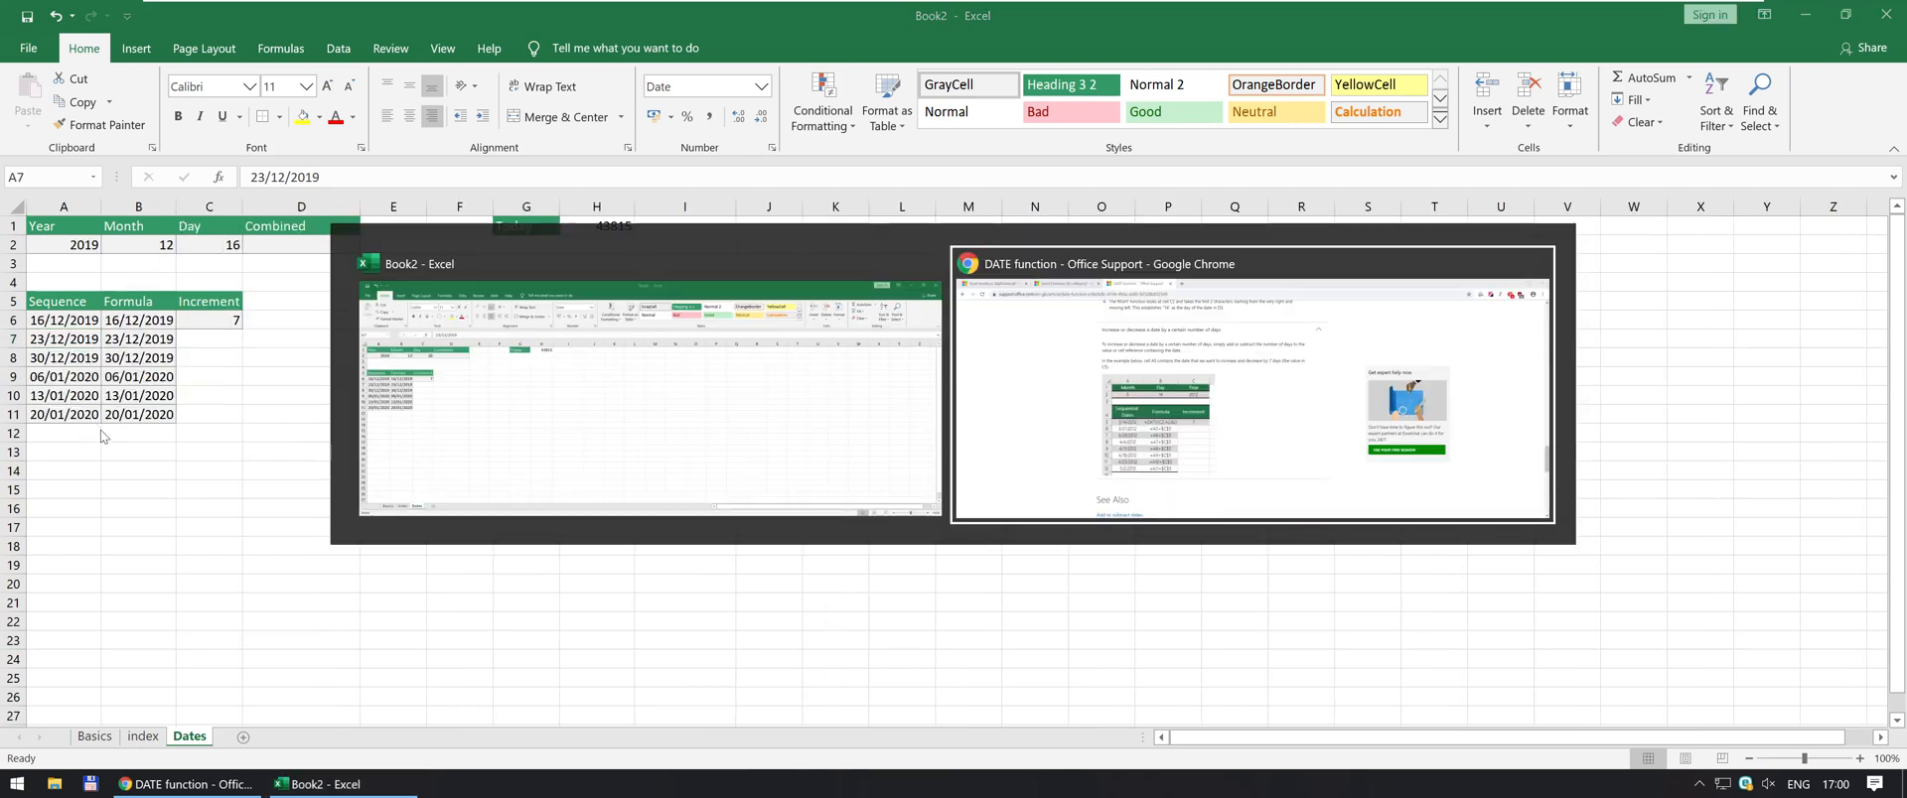
pyautogui.scroll(-3, 232, 534)
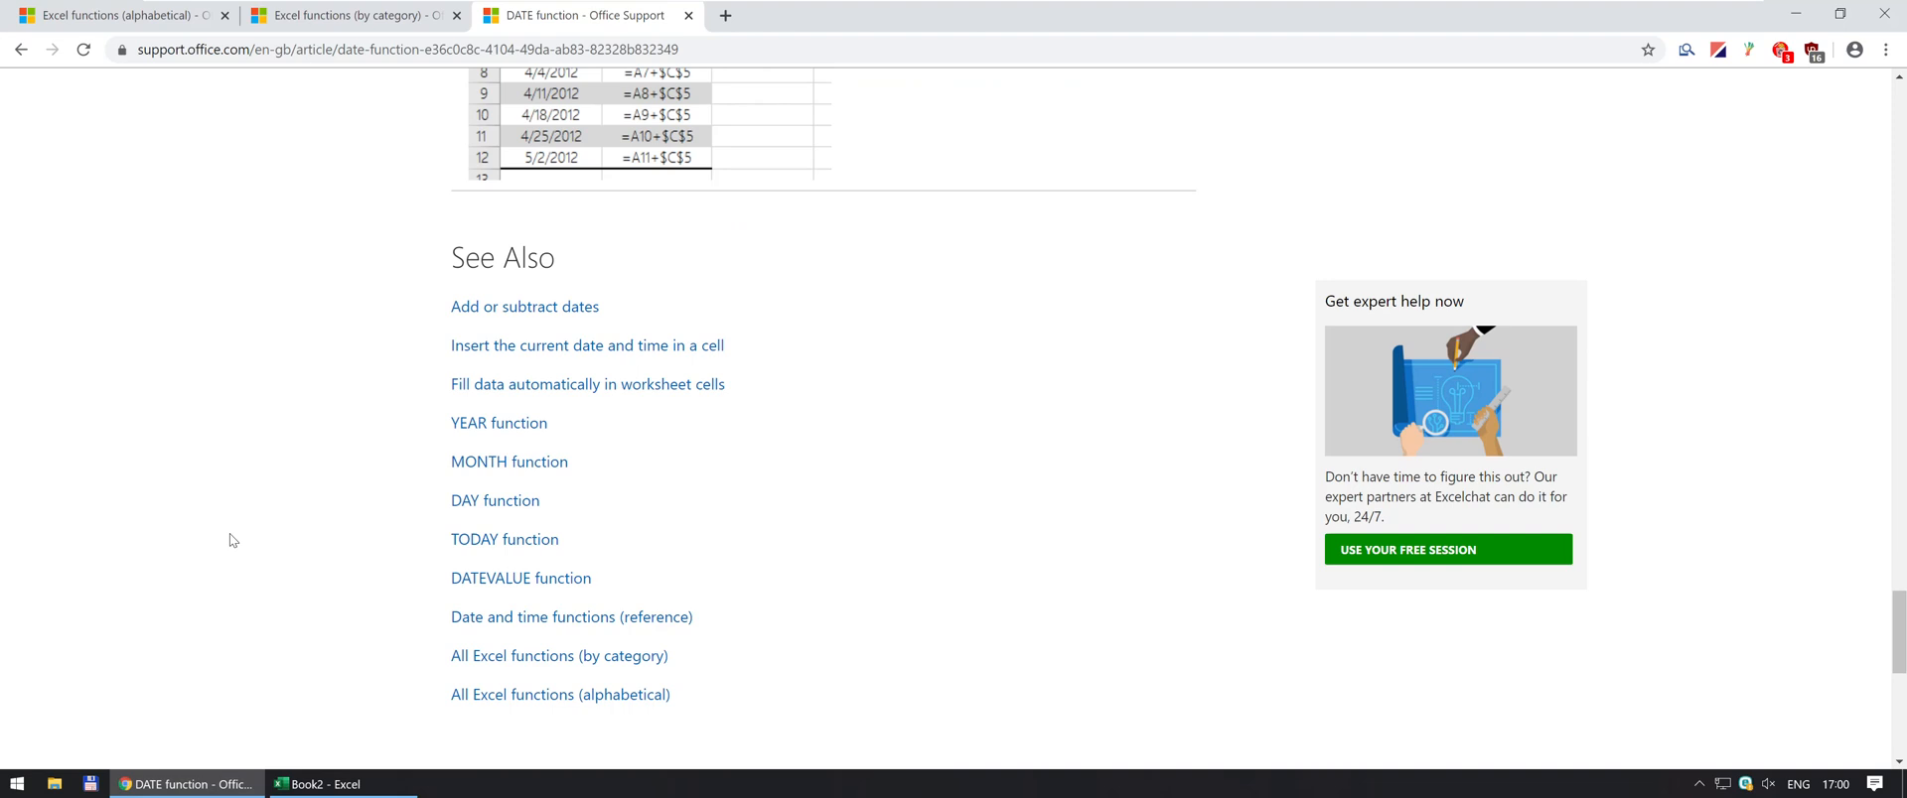